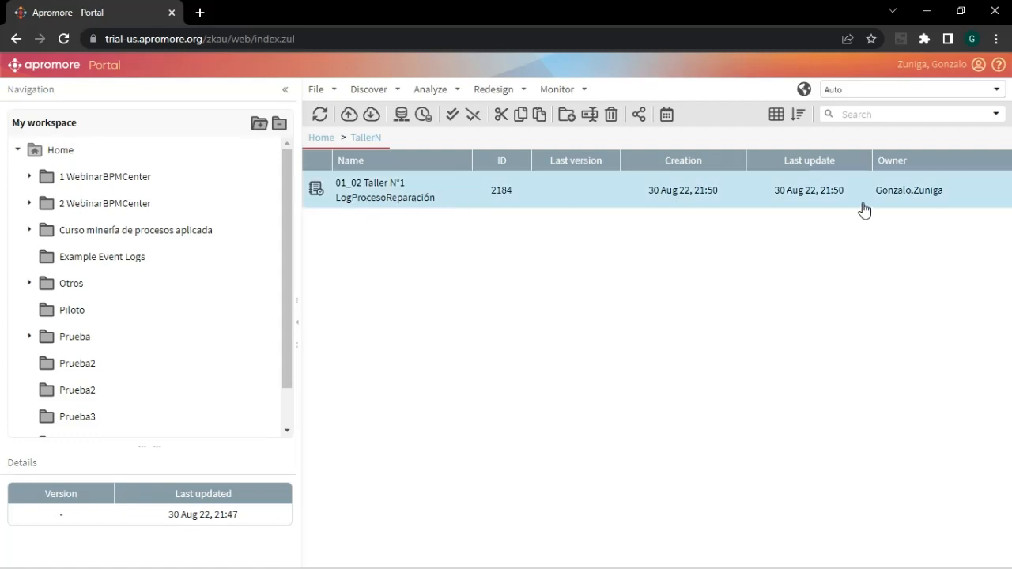
# - Open the log 01_02 Taller N°1 LogProcesoReparación in Process Discoverer and set the arcs abstraction to 100
pyautogui.doubleClick(385, 197)
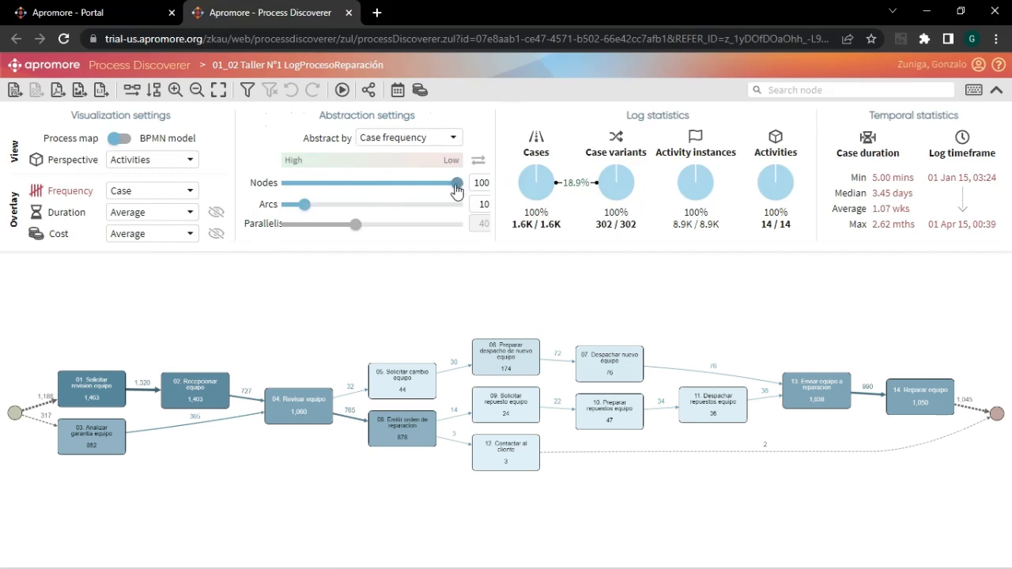
pyautogui.moveTo(303, 204); pyautogui.dragTo(465, 207)
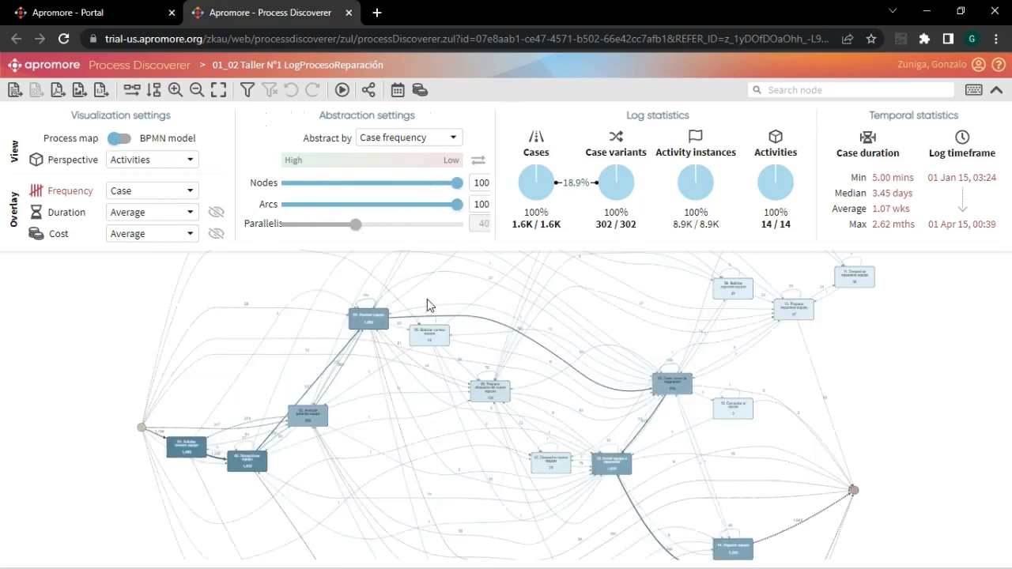
pyautogui.moveTo(266, 283); pyautogui.dragTo(246, 298)
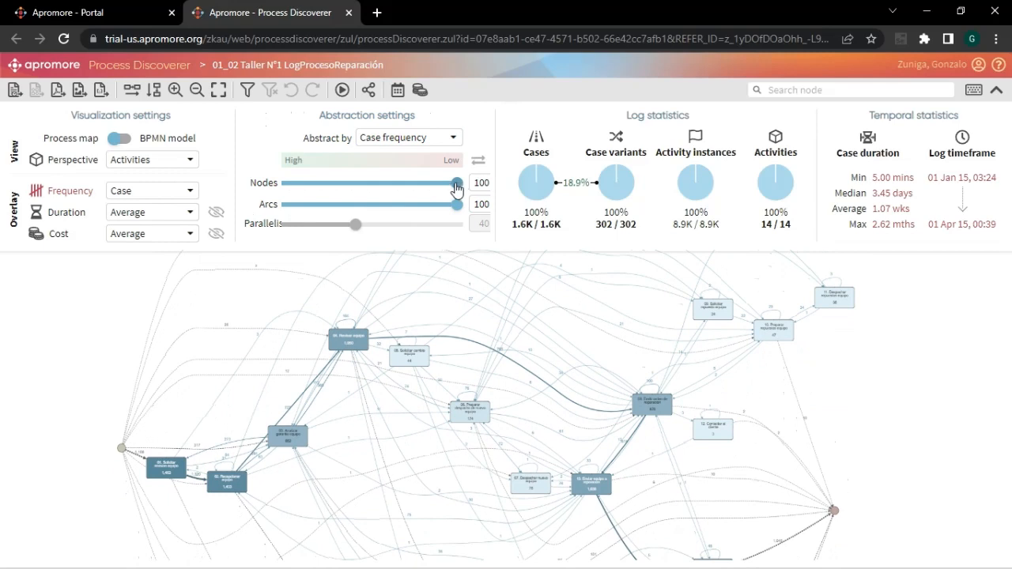
# - Simplify the process map by reducing the nodes to 73 and the arcs to 37
pyautogui.moveTo(457, 184); pyautogui.dragTo(329, 208)
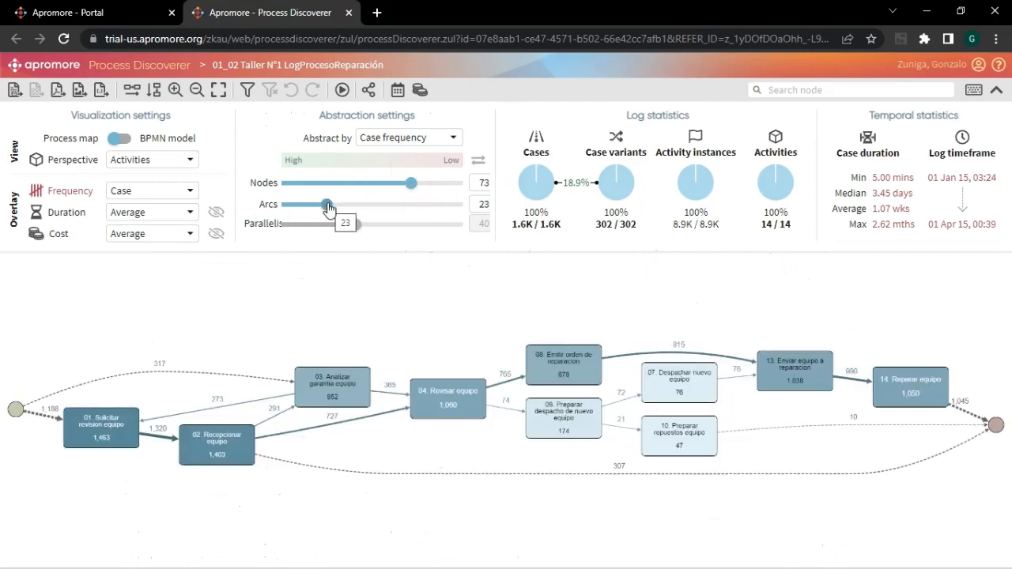
pyautogui.moveTo(329, 208); pyautogui.dragTo(350, 207)
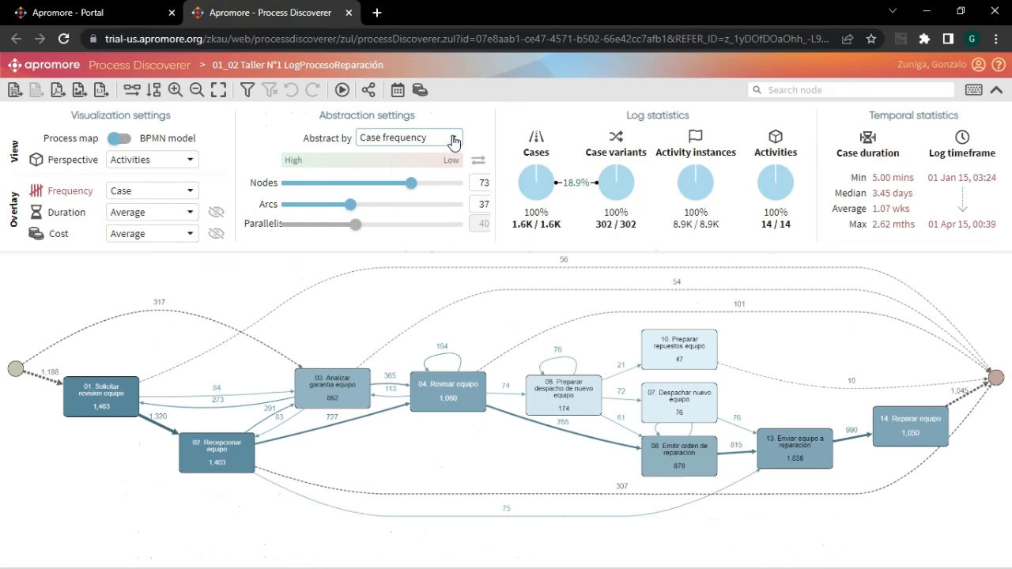
# - Abstract the process map by Average duration, and return the abstraction to Case frequency
pyautogui.click(454, 142)
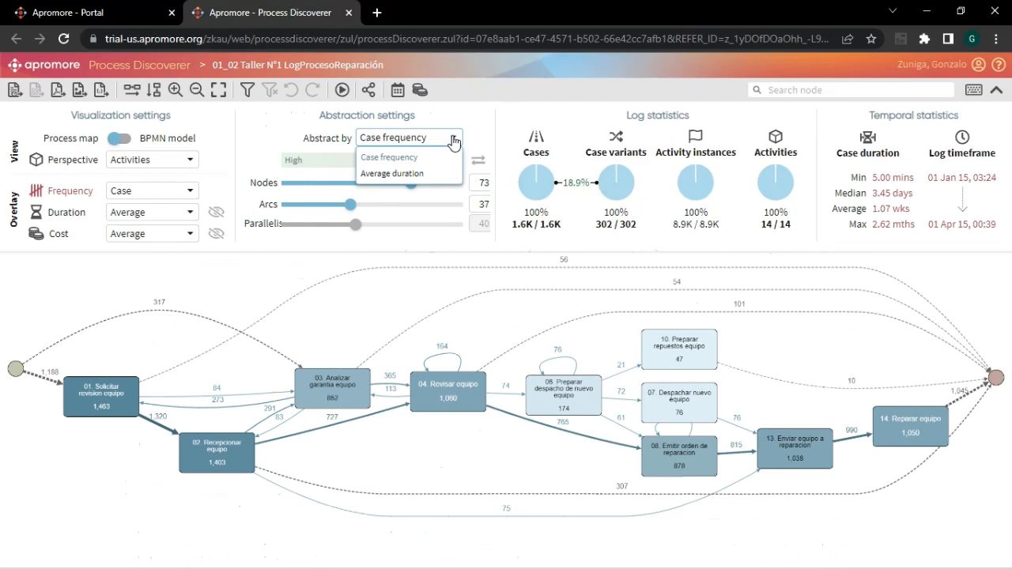
pyautogui.click(399, 171)
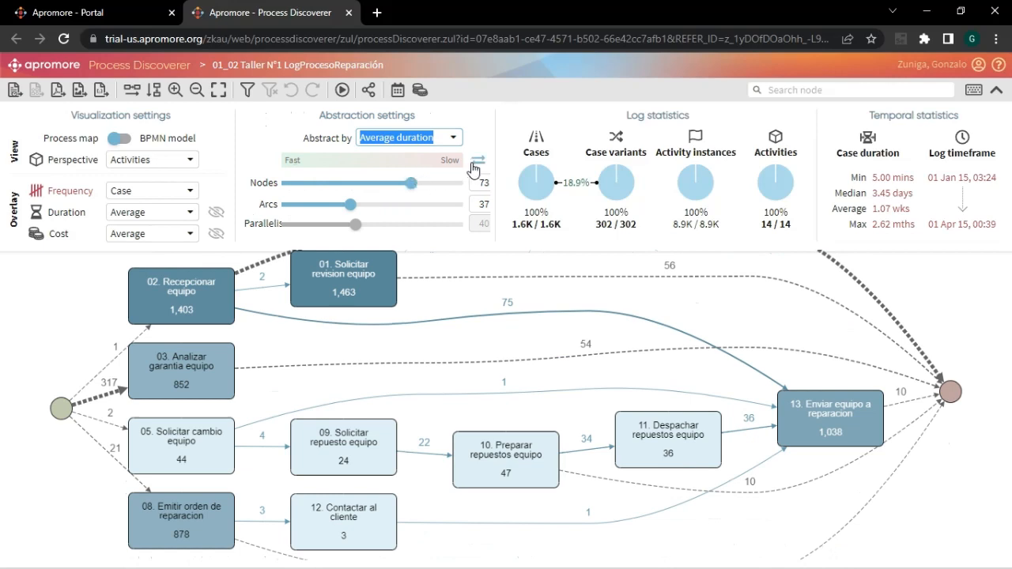
pyautogui.click(442, 147)
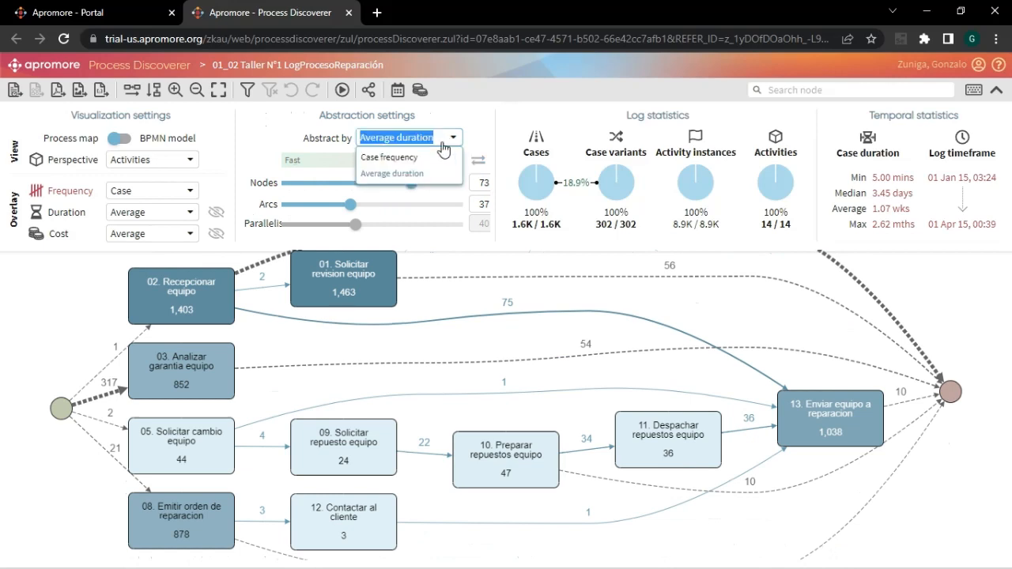
pyautogui.click(421, 159)
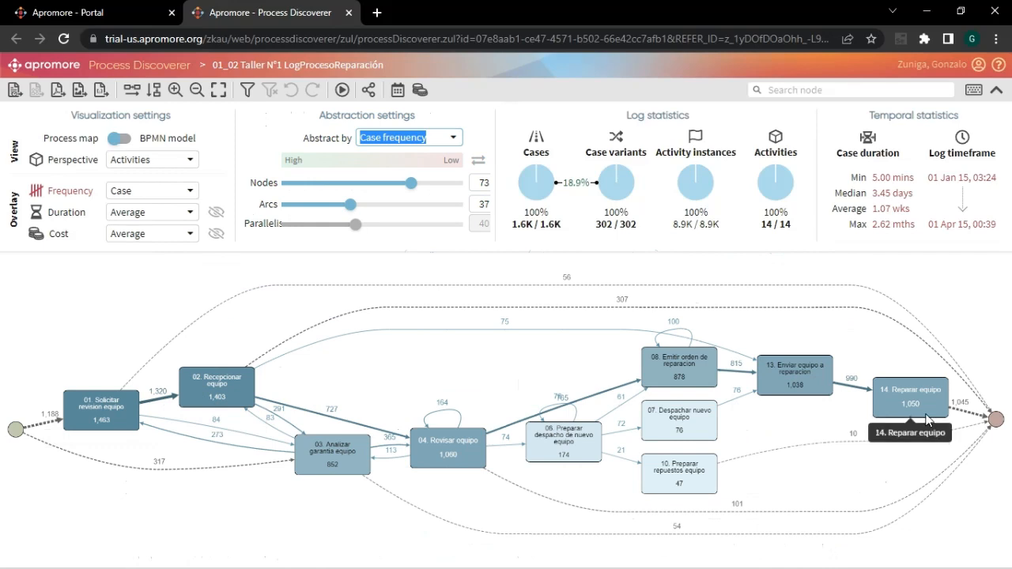
# - Enter exact abstraction values of 50 for the nodes and 50 for the arcs
pyautogui.doubleClick(479, 183)
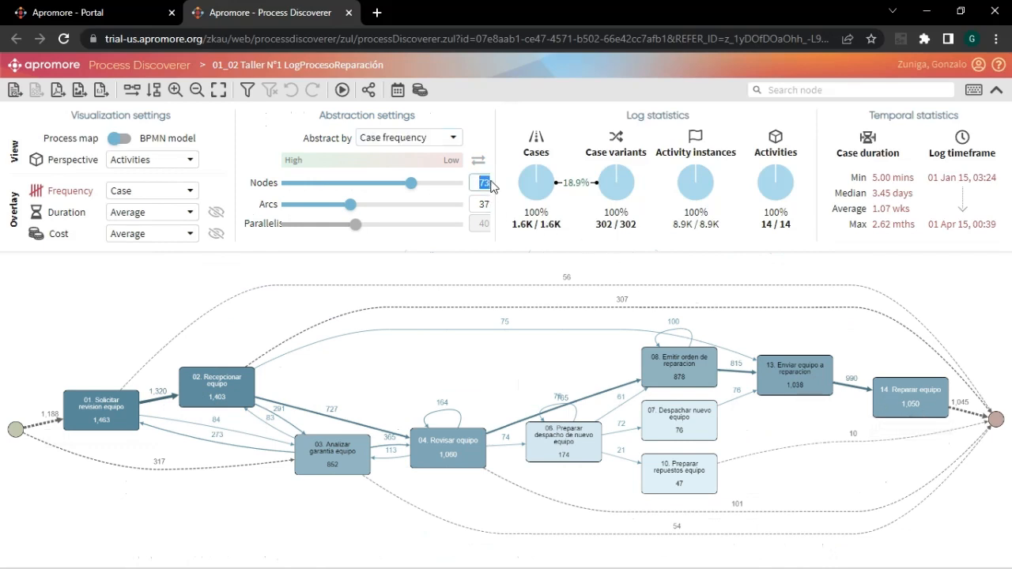
pyautogui.write('50')
pyautogui.doubleClick(479, 204)
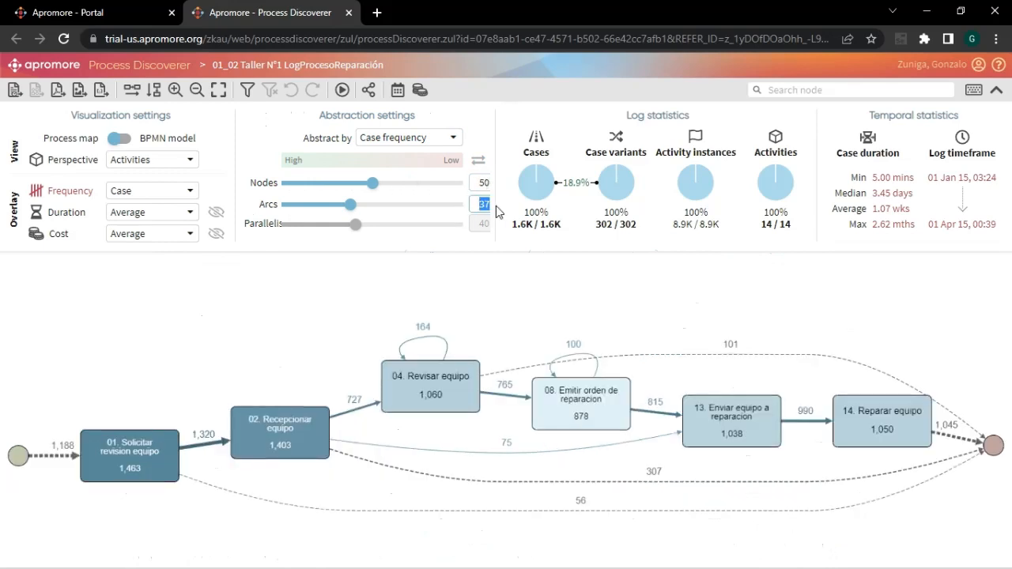
pyautogui.write('50')
pyautogui.press('Return')
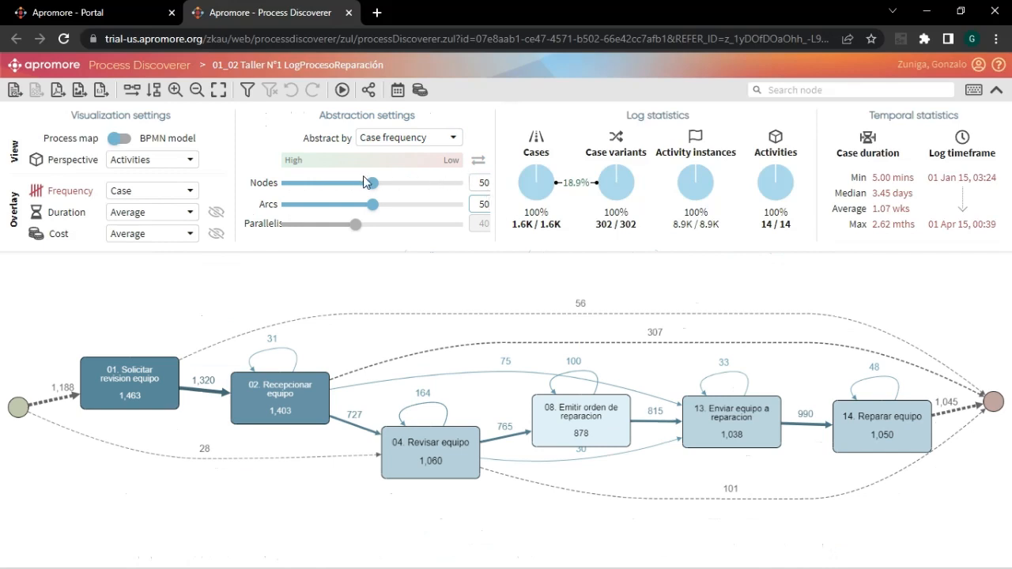
# - Show all activities by setting the nodes to 100, and reduce the arcs to 20
pyautogui.moveTo(372, 187); pyautogui.dragTo(462, 187)
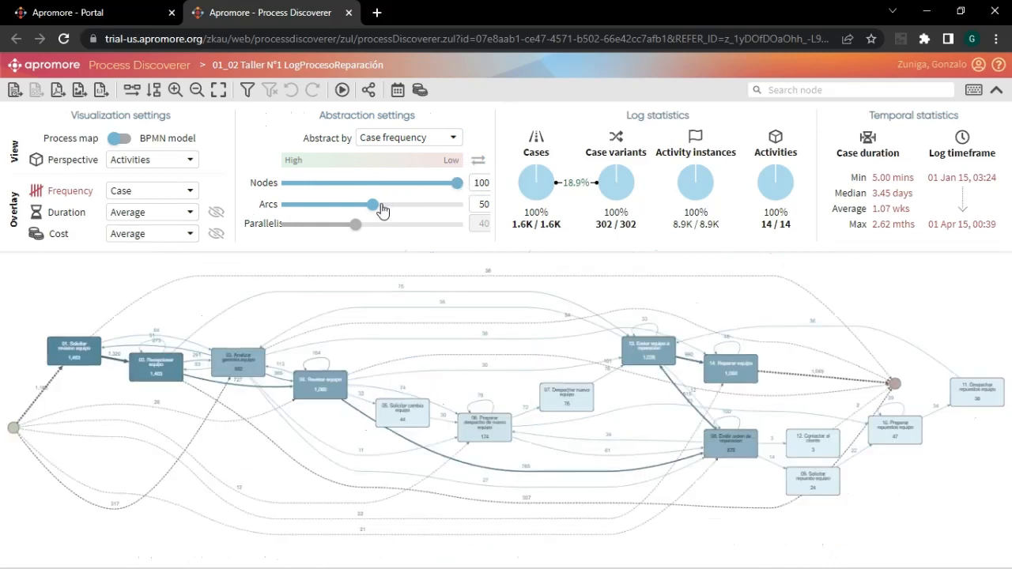
pyautogui.moveTo(373, 205); pyautogui.dragTo(323, 208)
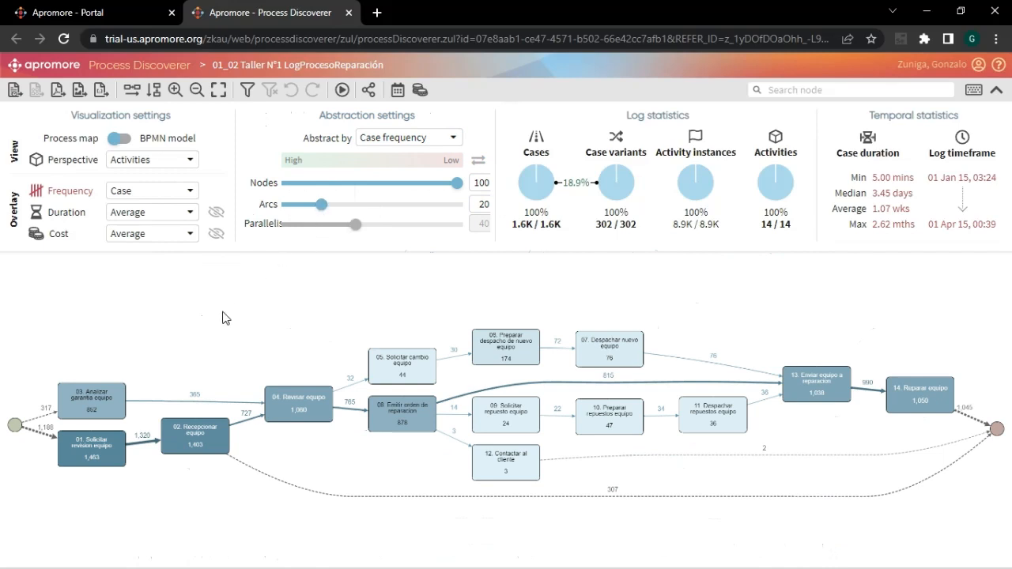
pyautogui.scroll(1, 229, 317)
pyautogui.moveTo(222, 321); pyautogui.dragTo(369, 284)
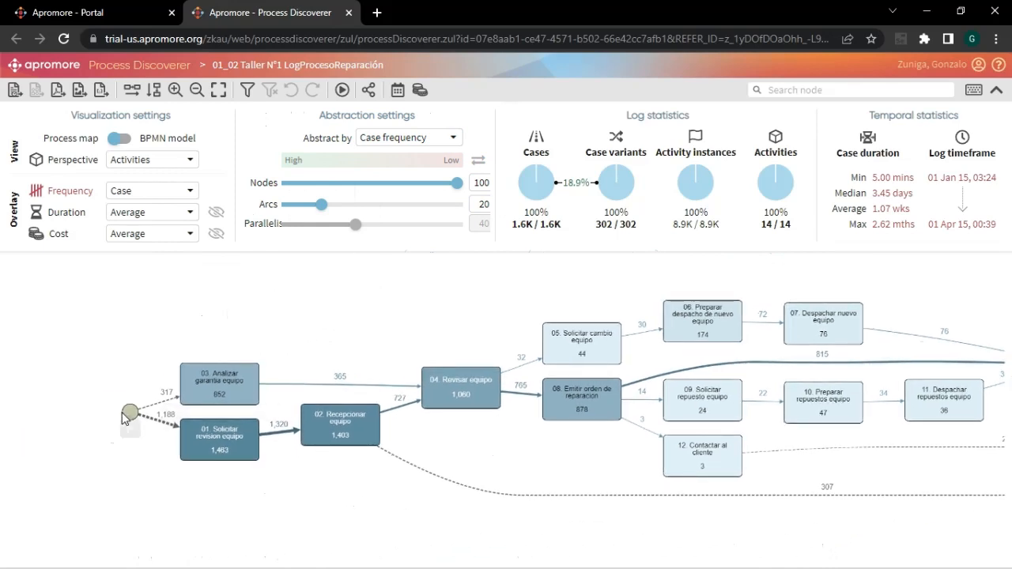
pyautogui.moveTo(129, 412)
# - Set the arcs to 43 and examine the connections around 03. Analizar garantia equipo
pyautogui.moveTo(398, 208); pyautogui.dragTo(362, 211)
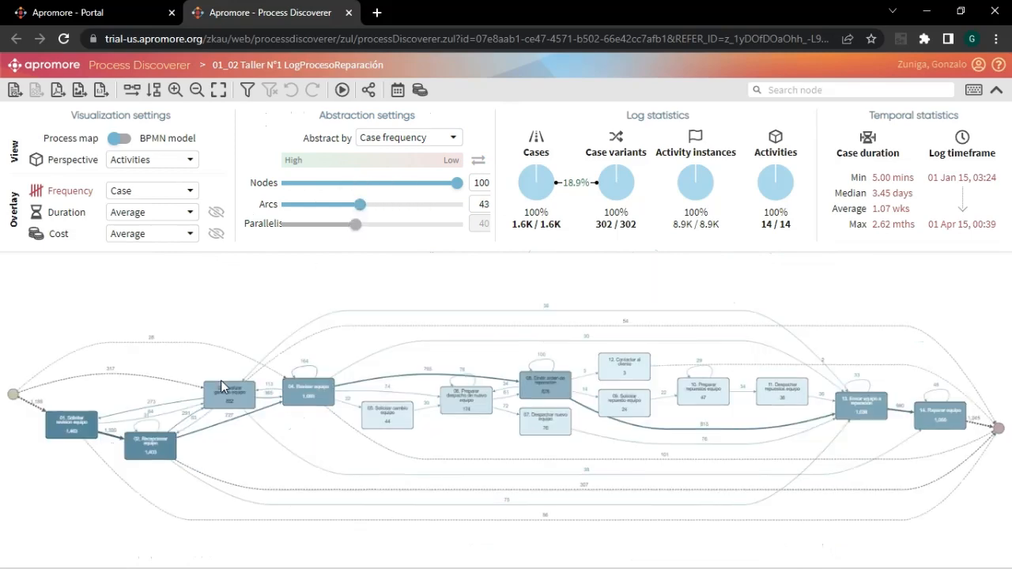
pyautogui.moveTo(76, 485); pyautogui.dragTo(119, 481)
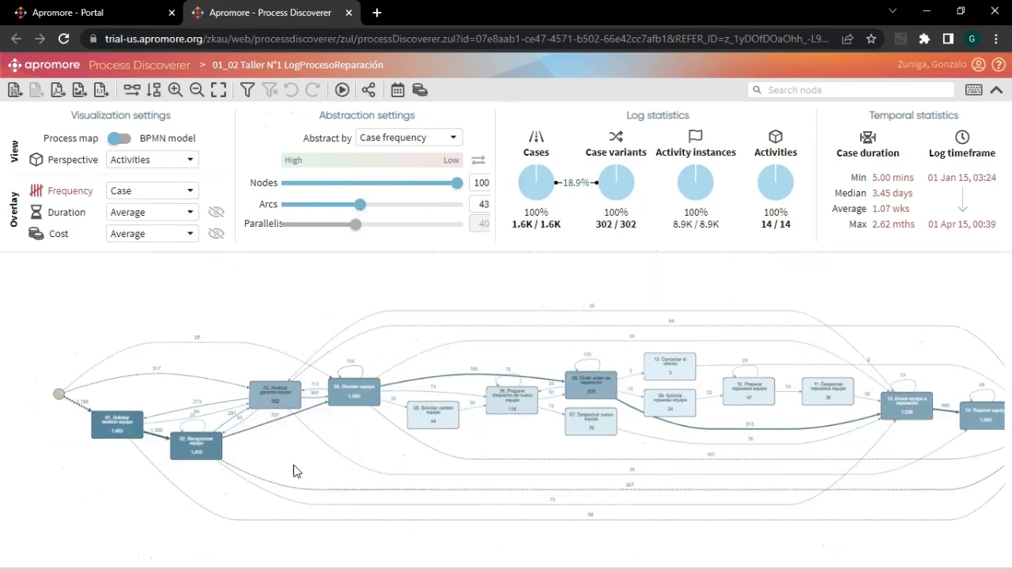
pyautogui.scroll(3, 294, 471)
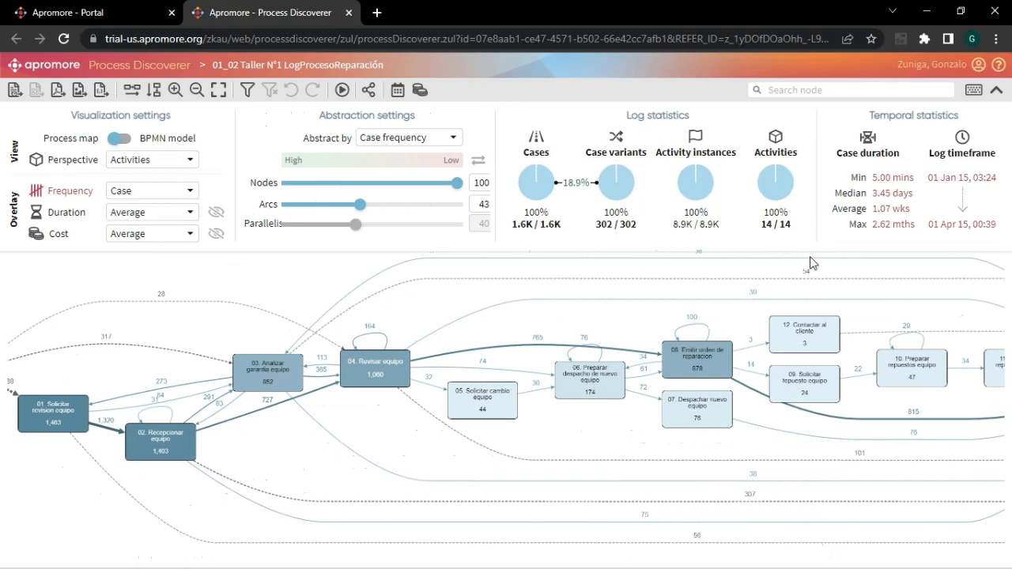
pyautogui.moveTo(419, 308); pyautogui.dragTo(396, 338)
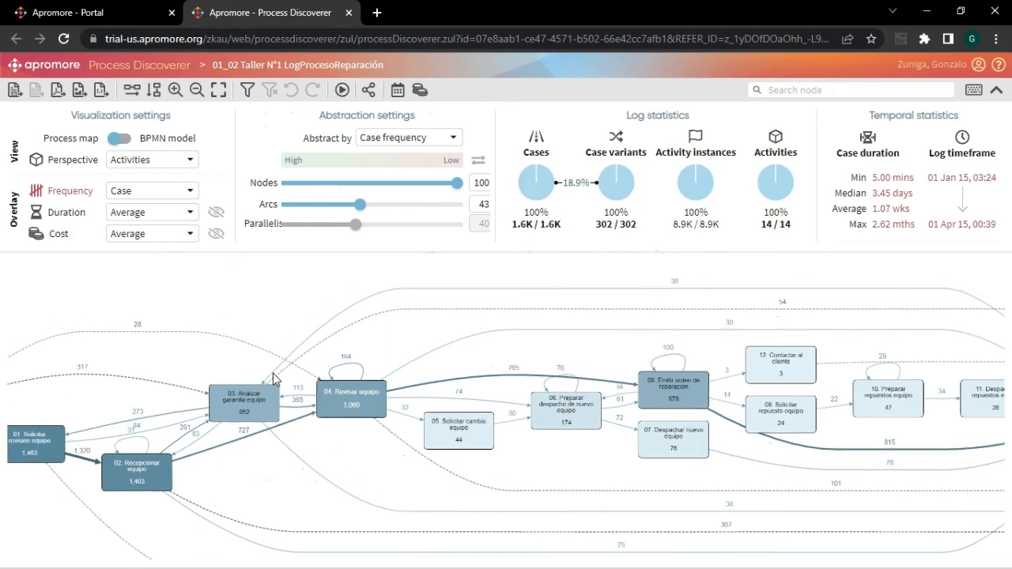
# - Lower the arcs to 10, and raise them to 20 to examine the flows into 04. Revisar equipo
pyautogui.moveTo(360, 205); pyautogui.dragTo(306, 206)
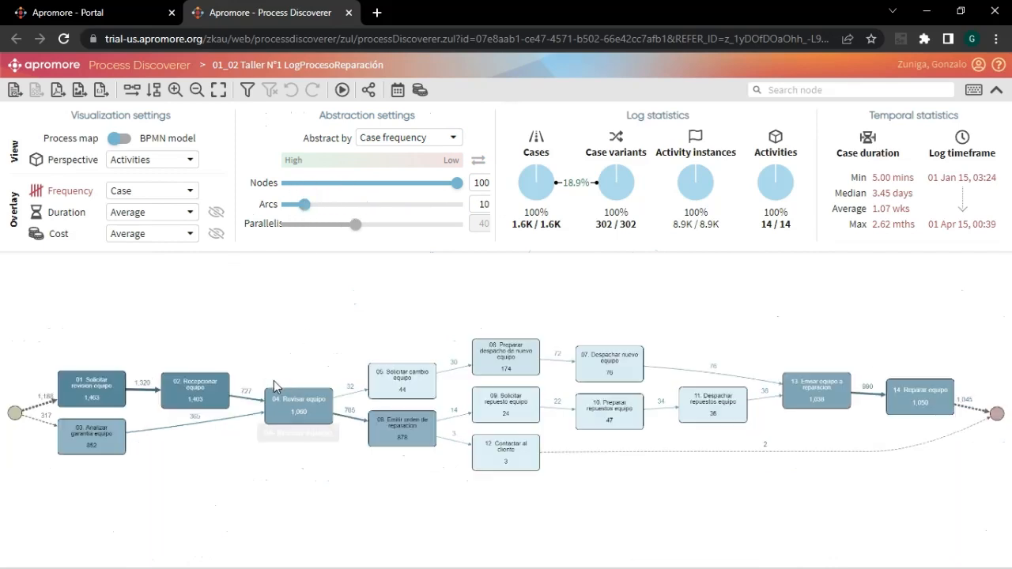
pyautogui.moveTo(306, 206); pyautogui.dragTo(321, 206)
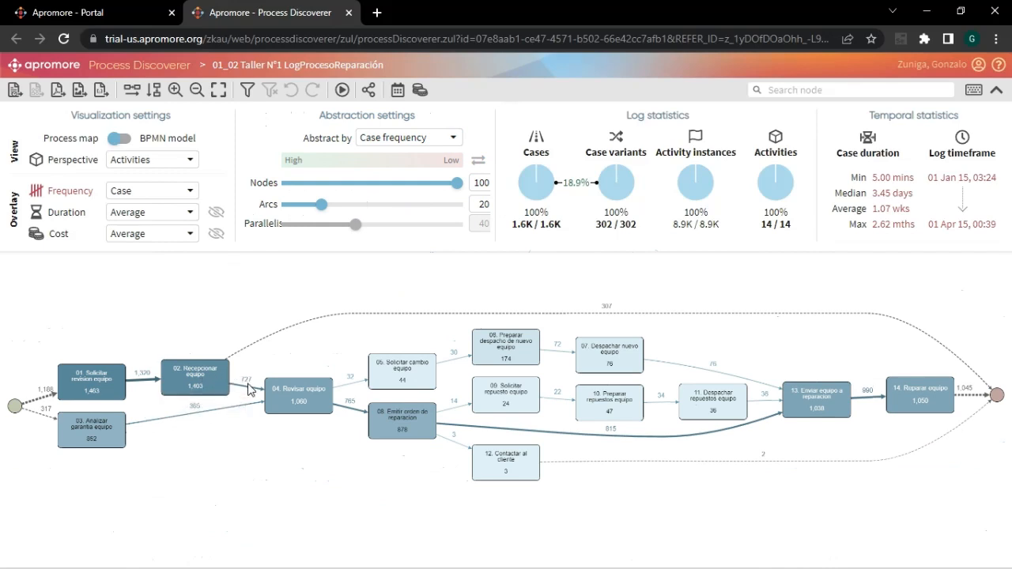
pyautogui.scroll(3, 251, 386)
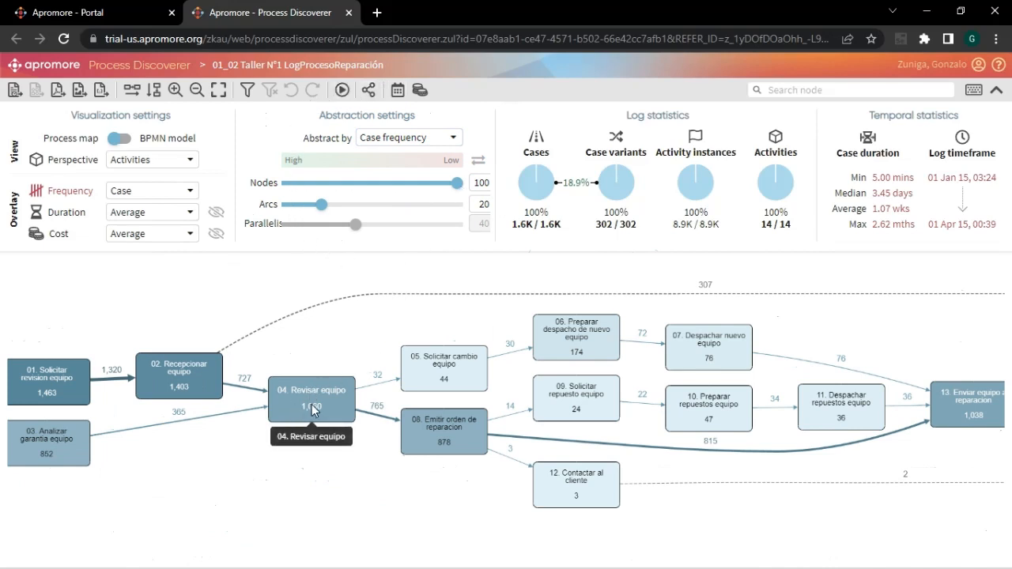
# - Raise the arcs to 100, and bring them down to 26 to simplify the flows around 04. Revisar equipo
pyautogui.moveTo(322, 206); pyautogui.dragTo(467, 204)
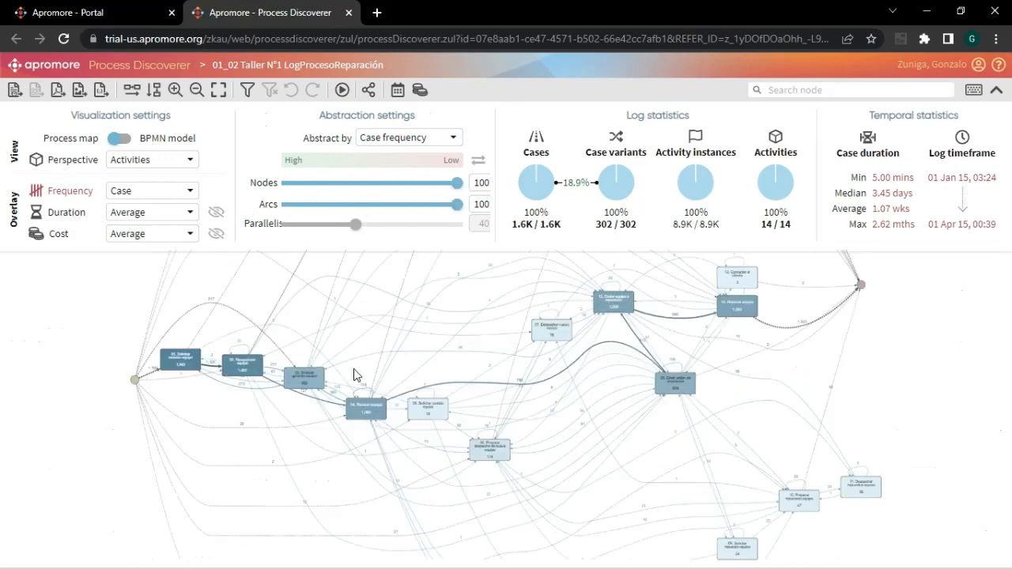
pyautogui.scroll(5, 345, 382)
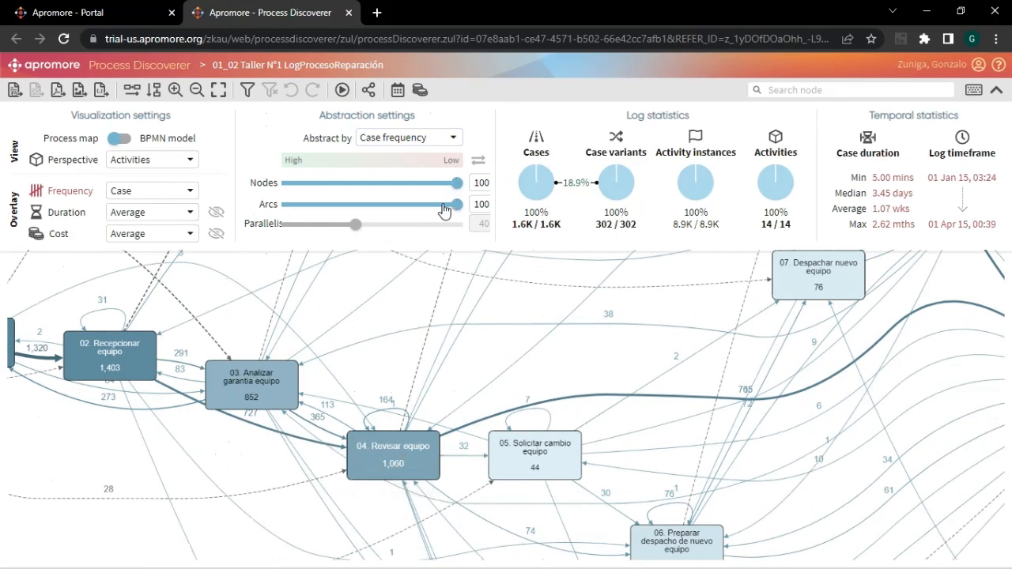
pyautogui.moveTo(457, 205); pyautogui.dragTo(332, 204)
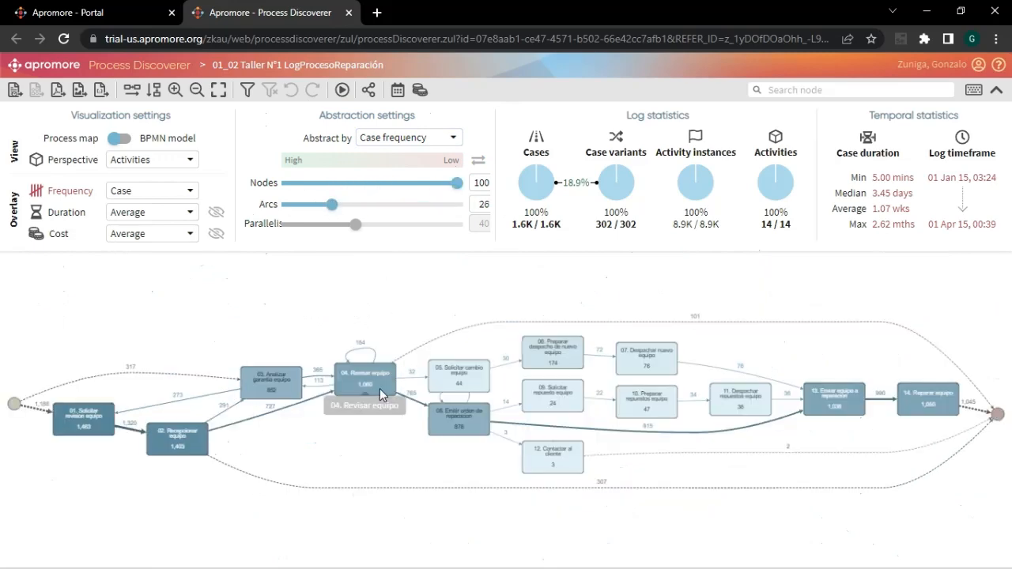
pyautogui.scroll(4, 351, 427)
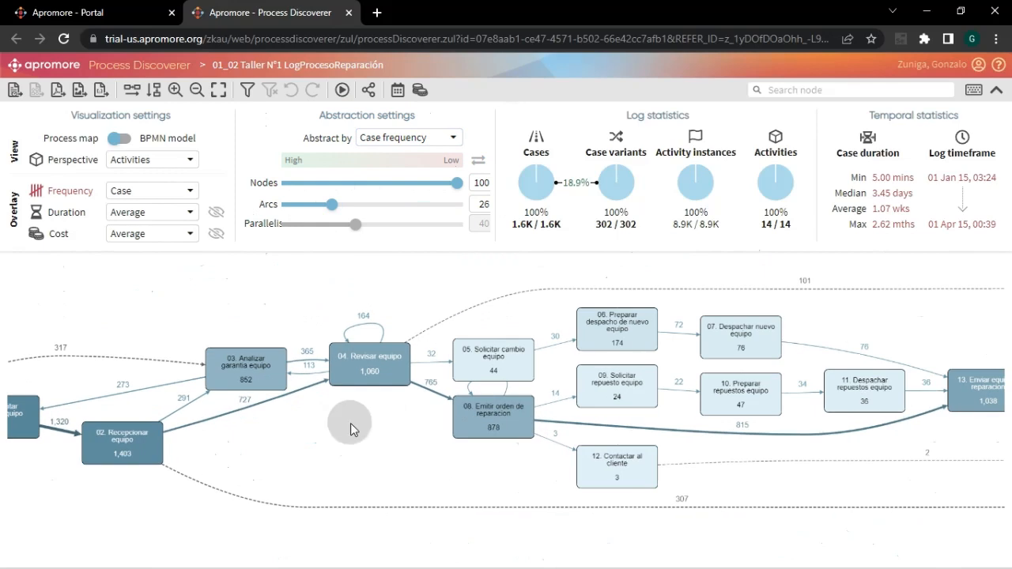
pyautogui.moveTo(350, 423); pyautogui.dragTo(352, 463)
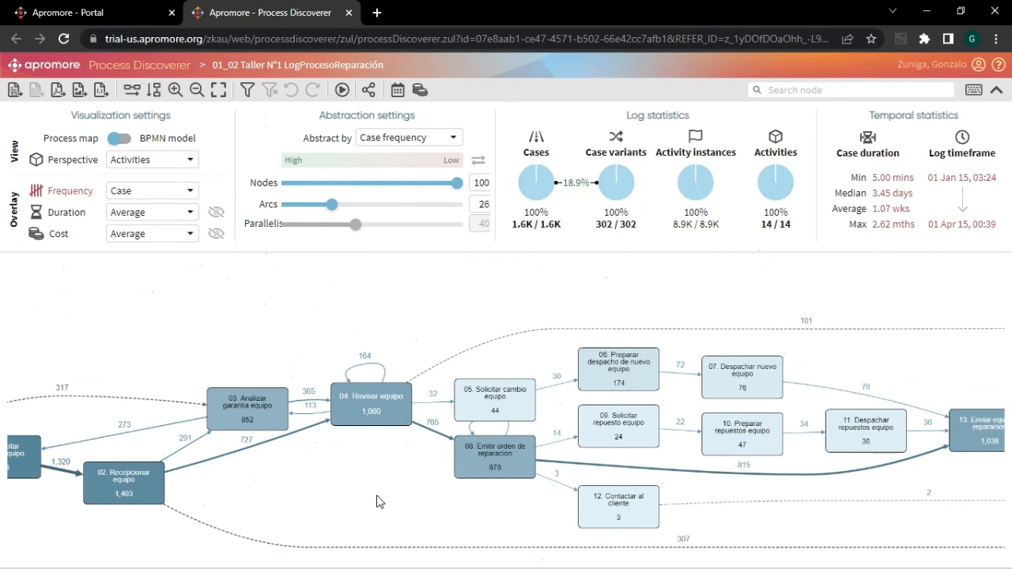
pyautogui.moveTo(377, 502); pyautogui.dragTo(306, 474)
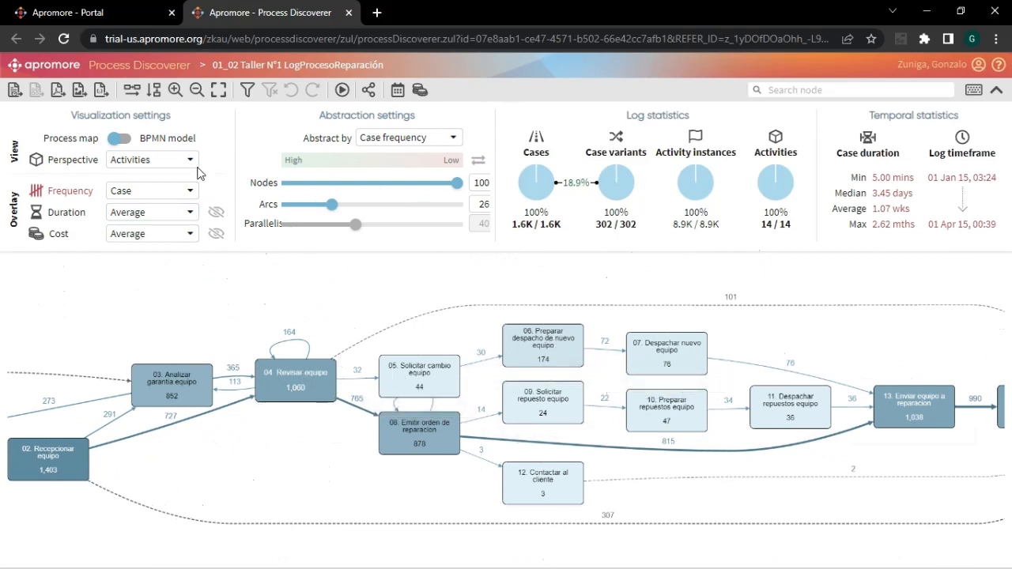
# - Show the BPMN model and move the gateway following 03. Analizar garantia equipo directly above the gateway preceding 01. Solicitar revision equipo
pyautogui.click(123, 139)
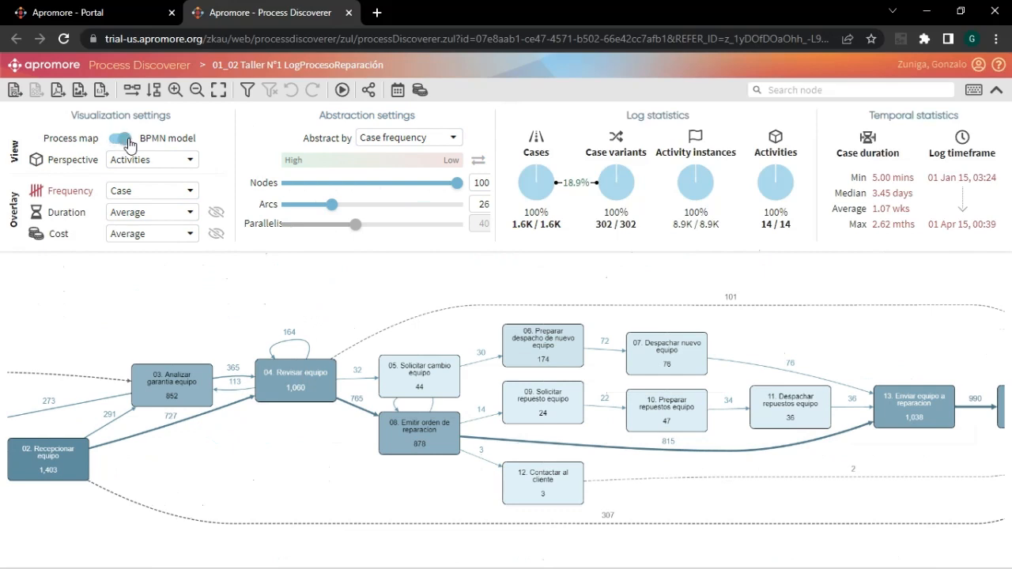
pyautogui.scroll(3, 247, 339)
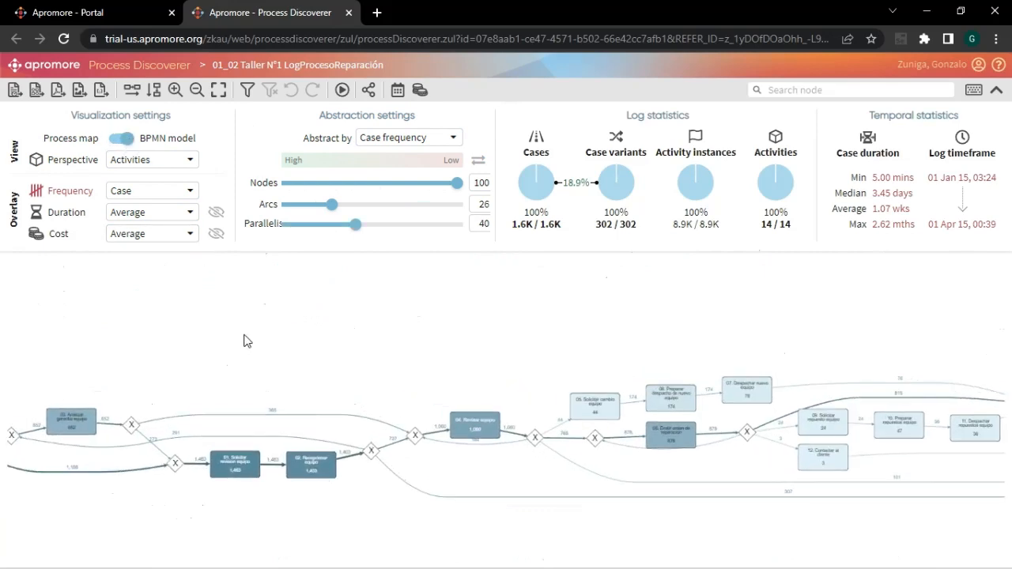
pyautogui.moveTo(243, 360); pyautogui.dragTo(439, 346)
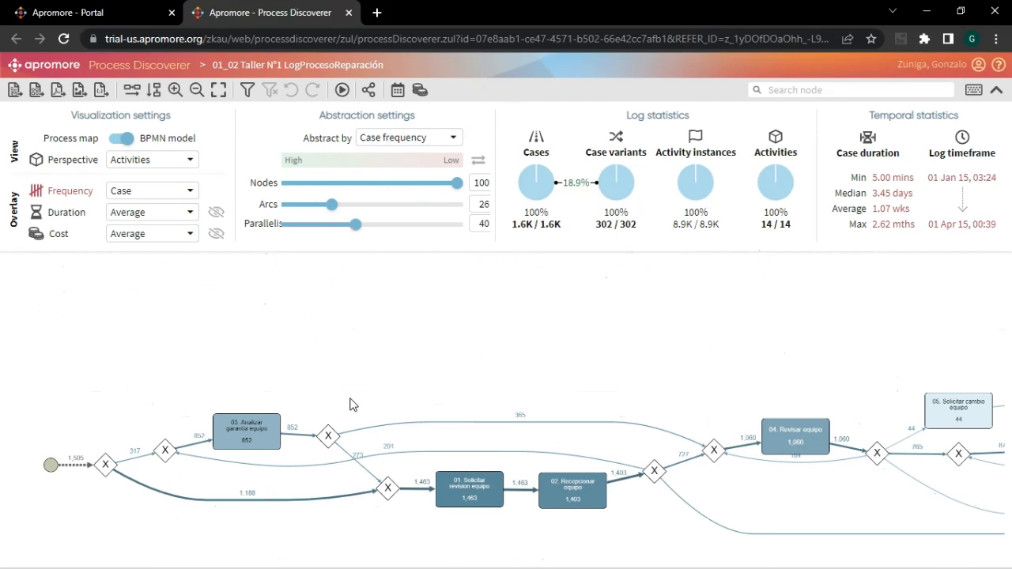
pyautogui.moveTo(328, 434); pyautogui.dragTo(387, 397)
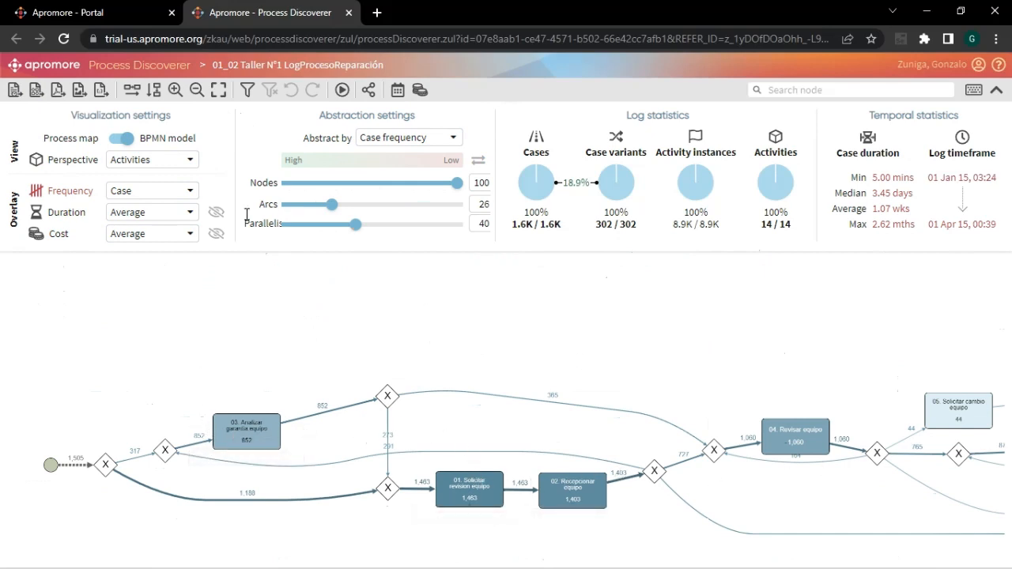
# - Return the view to the process map and set its perspective to Resources
pyautogui.click(114, 143)
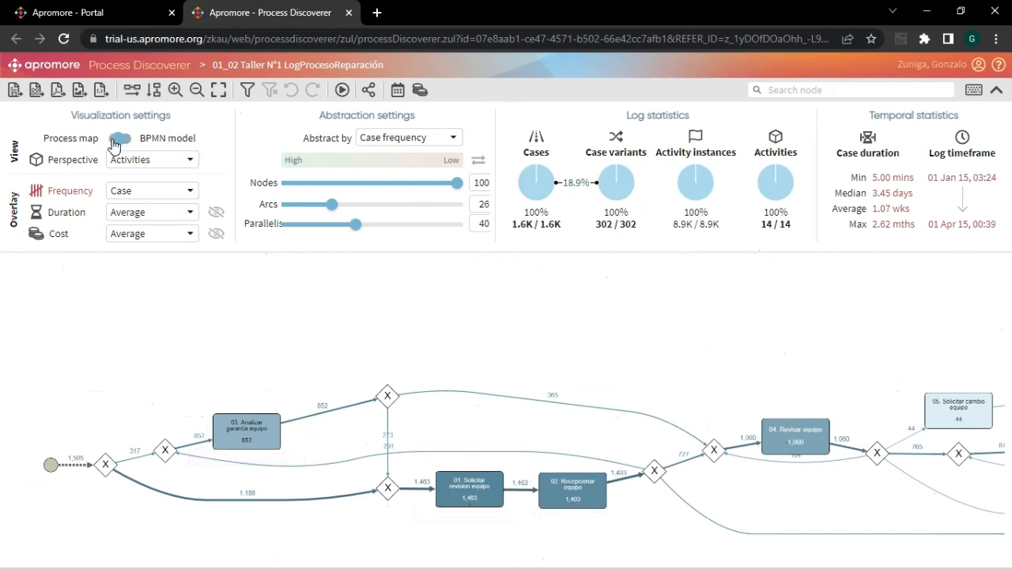
pyautogui.click(191, 163)
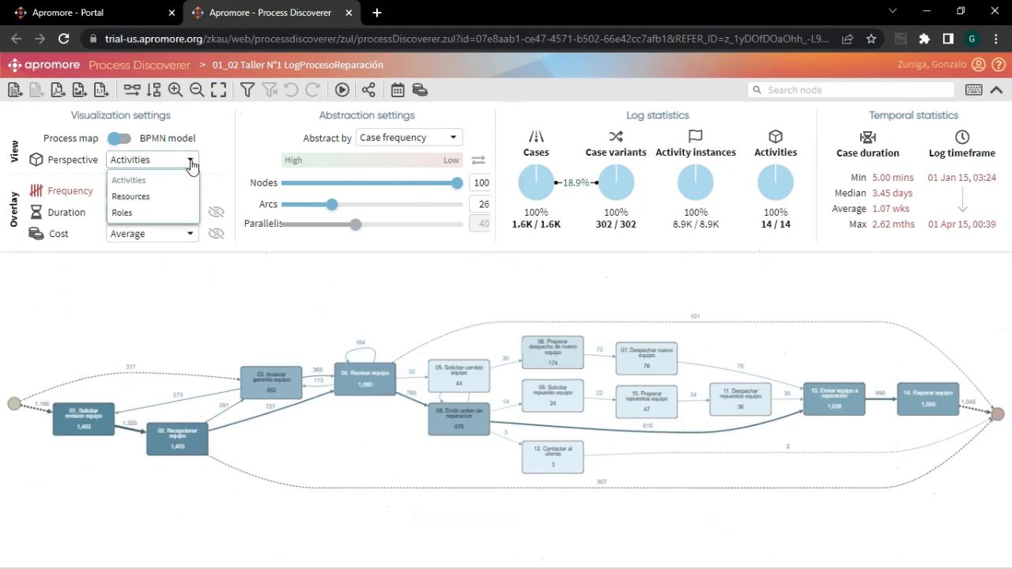
pyautogui.click(130, 197)
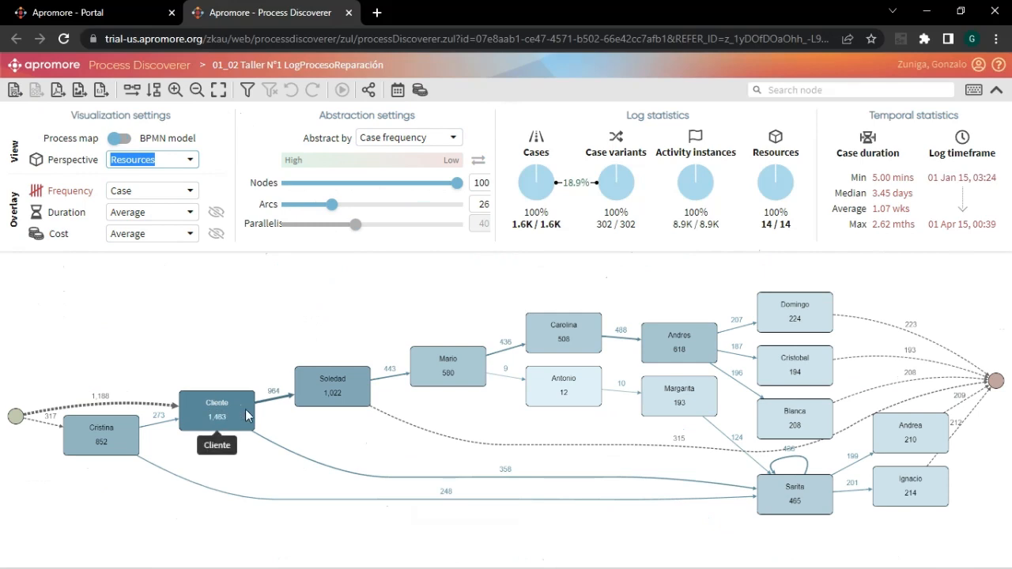
# - Abstract the resources map by Average duration, and return the abstraction to Case frequency
pyautogui.moveTo(506, 303); pyautogui.dragTo(466, 302)
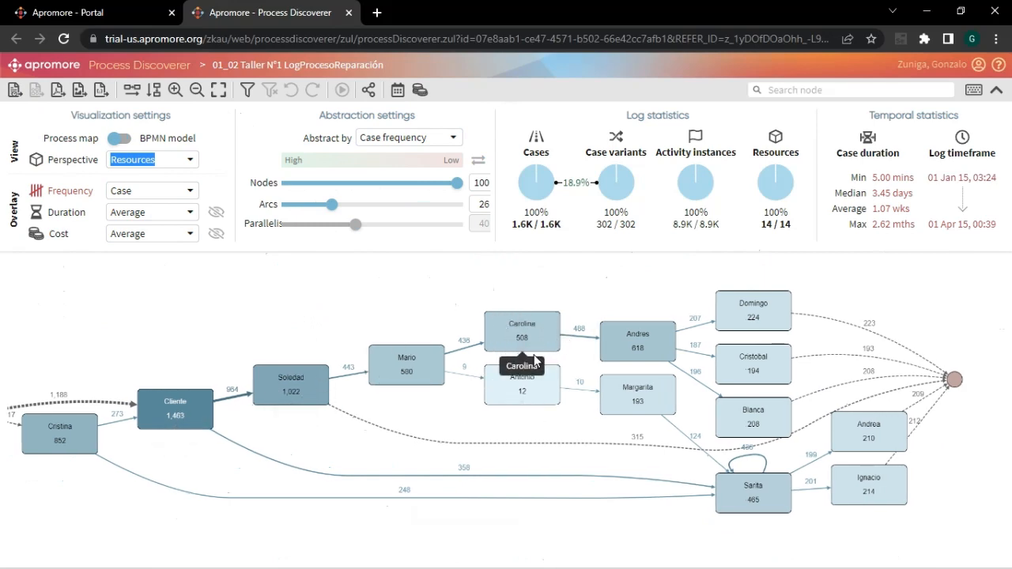
pyautogui.click(451, 140)
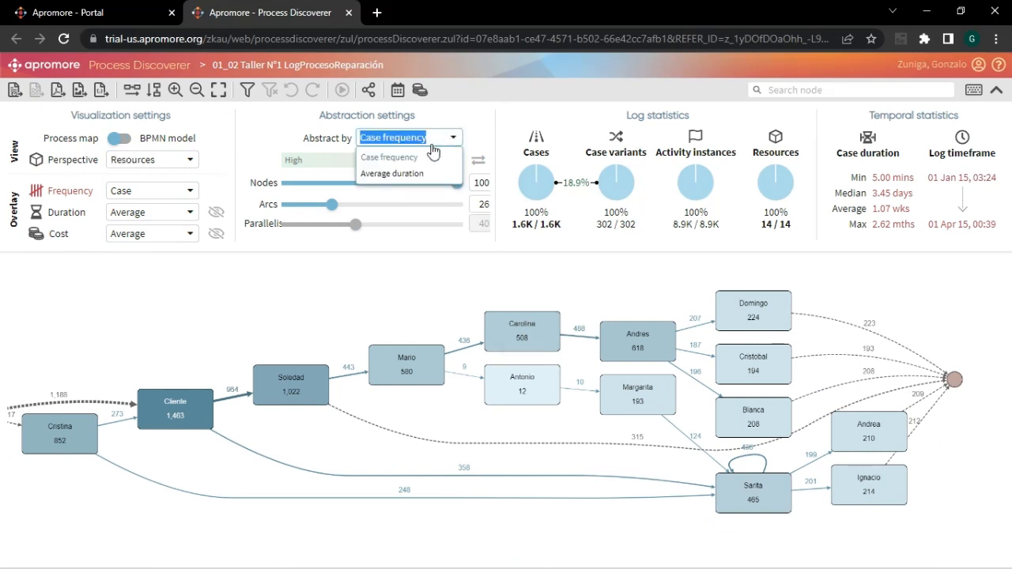
pyautogui.click(396, 173)
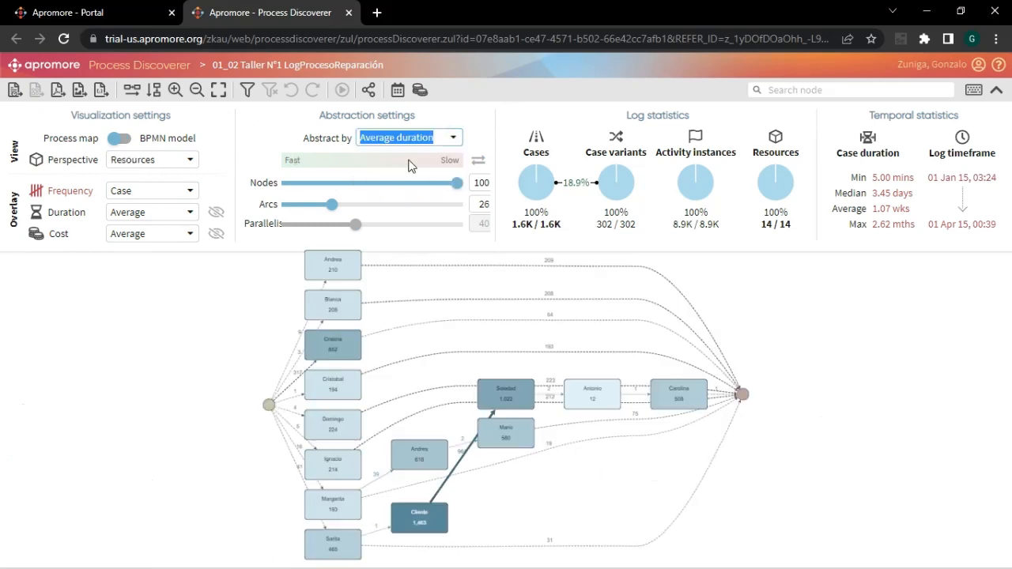
pyautogui.click(452, 138)
pyautogui.click(405, 157)
# - Set the process map's perspective to Roles and lower the arcs to 20
pyautogui.click(190, 161)
pyautogui.click(136, 214)
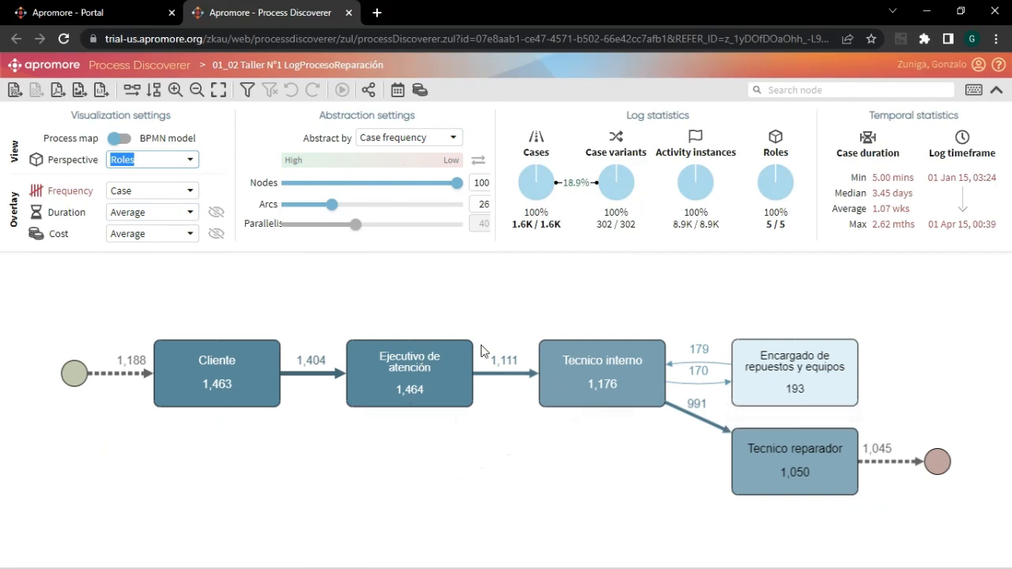
pyautogui.moveTo(331, 206)
pyautogui.mouseDown()
pyautogui.moveTo(432, 206)
pyautogui.moveTo(321, 206)
pyautogui.mouseUp()
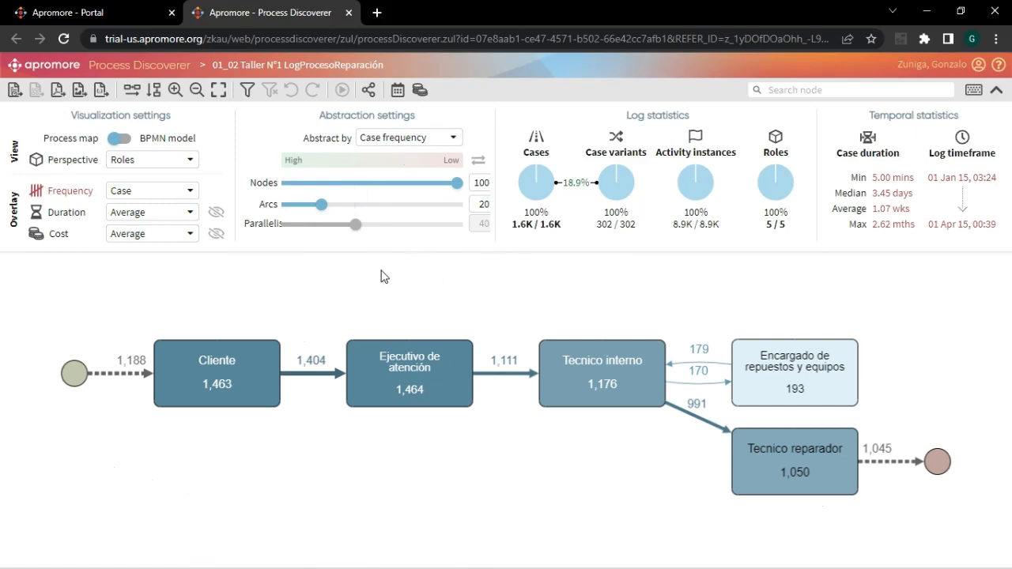
# - Return the perspective to Activities and overlay the map with Relative case frequency
pyautogui.click(190, 163)
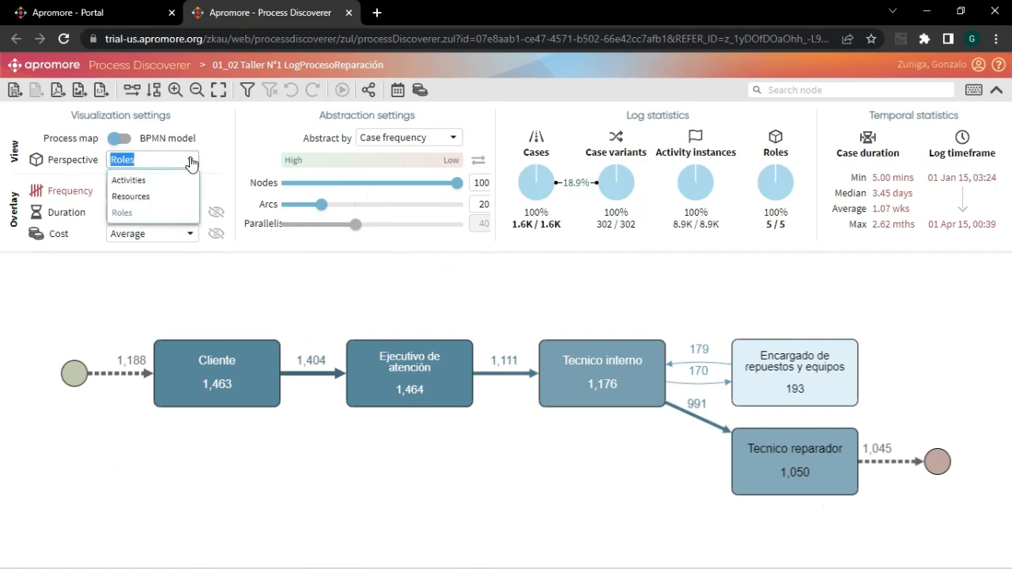
pyautogui.click(146, 181)
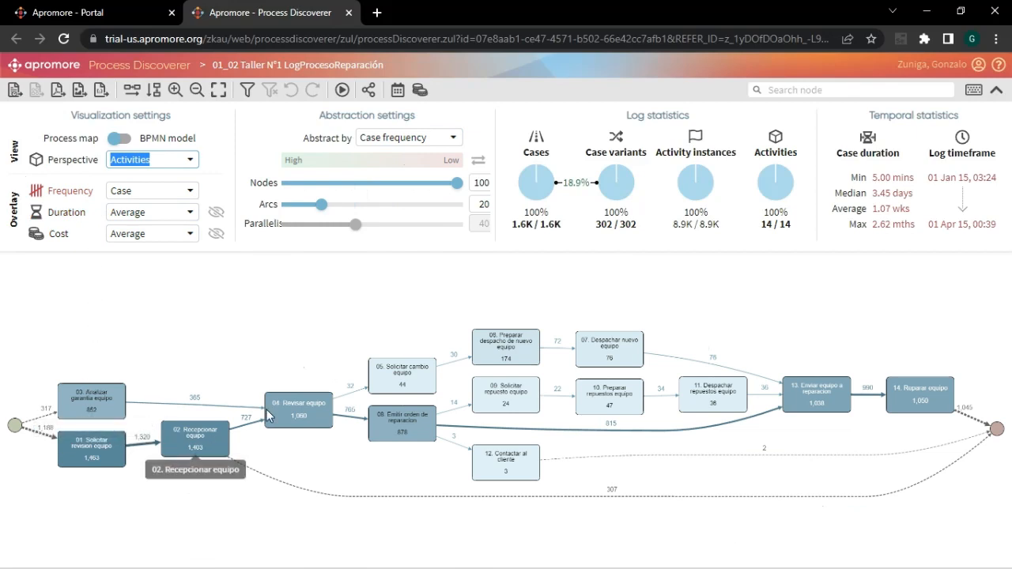
pyautogui.click(190, 192)
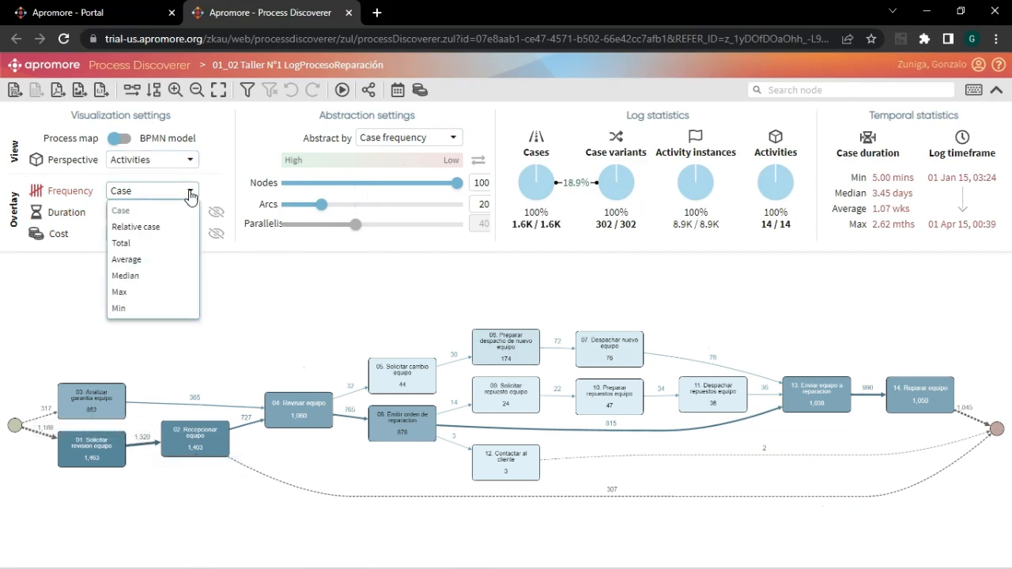
pyautogui.click(154, 230)
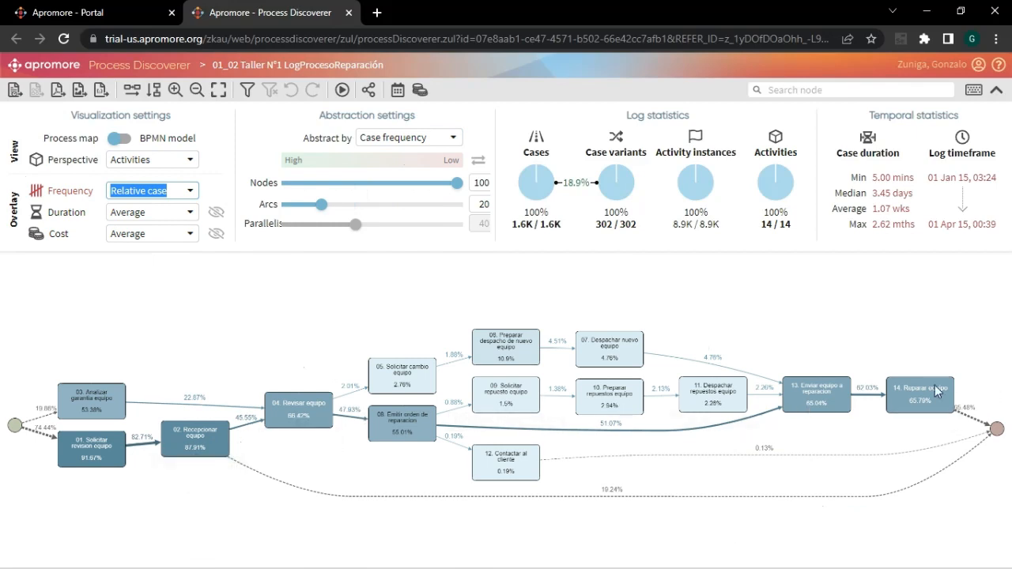
# - Overlay the activities map with Total frequency, and with Average frequency
pyautogui.click(193, 196)
pyautogui.click(142, 242)
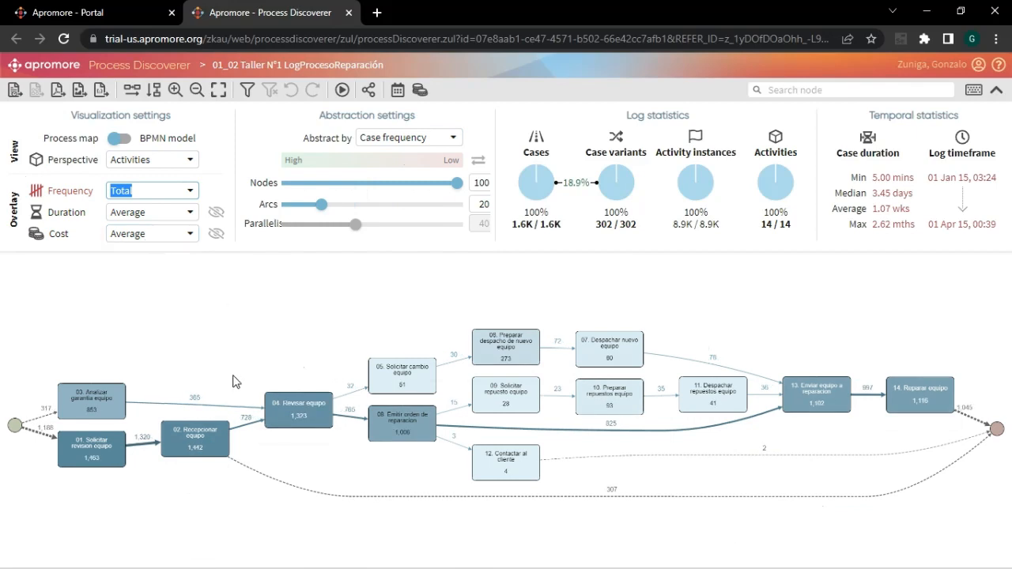
pyautogui.click(192, 193)
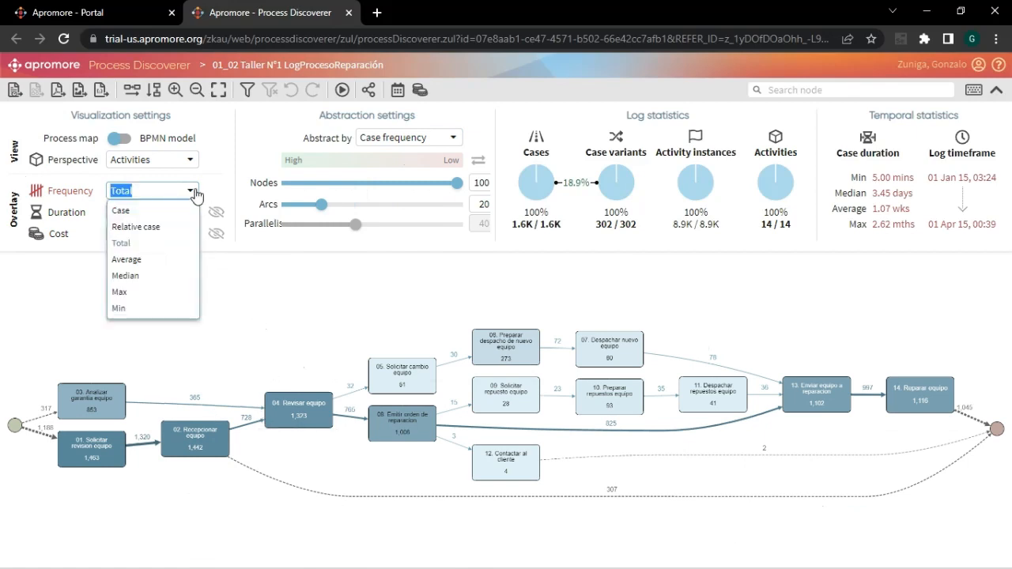
pyautogui.click(132, 261)
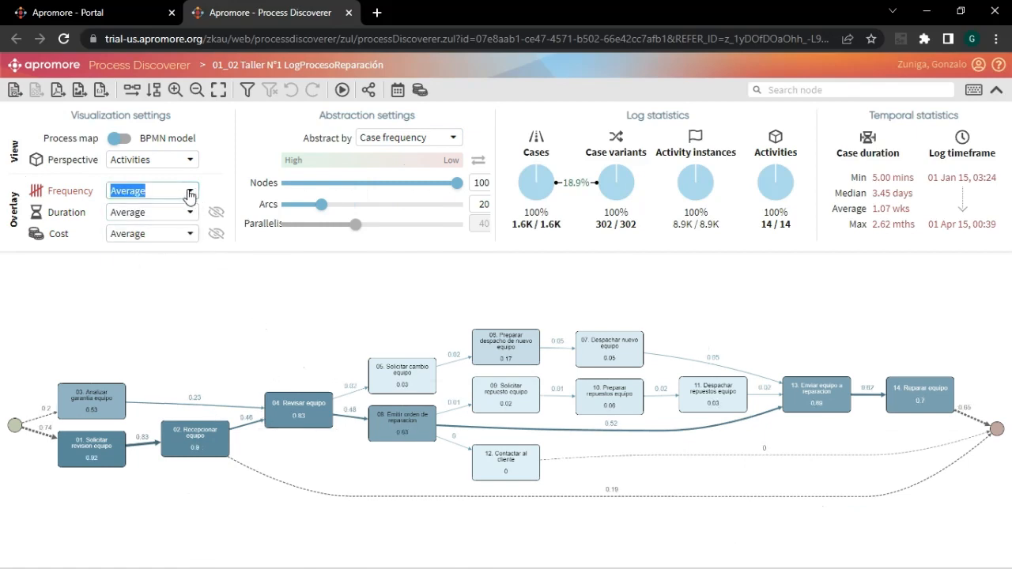
# - Cycle the frequency overlay through Median, Max and Min to compare the values on the map
pyautogui.click(190, 192)
pyautogui.click(127, 276)
pyautogui.click(193, 195)
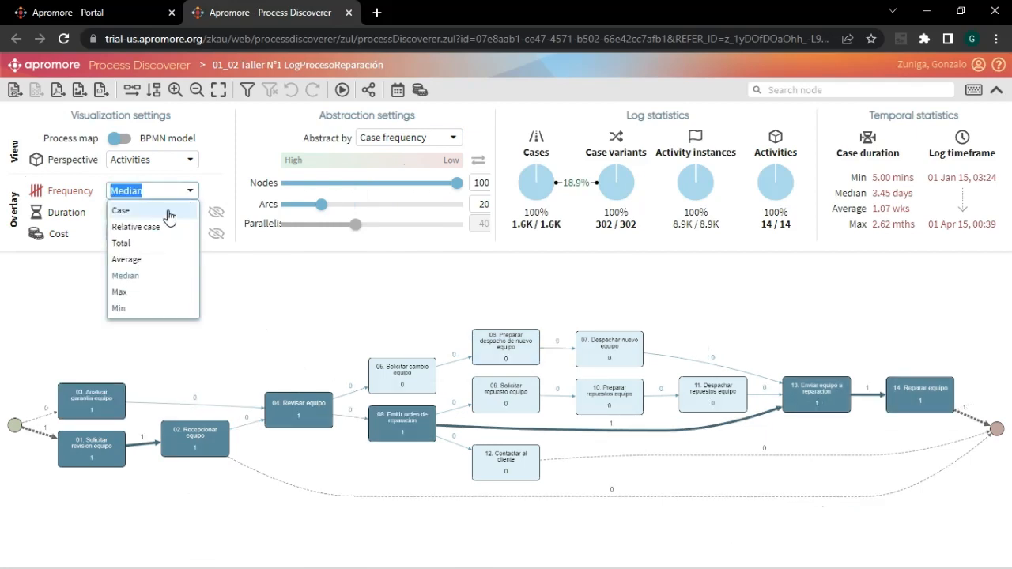
pyautogui.click(128, 291)
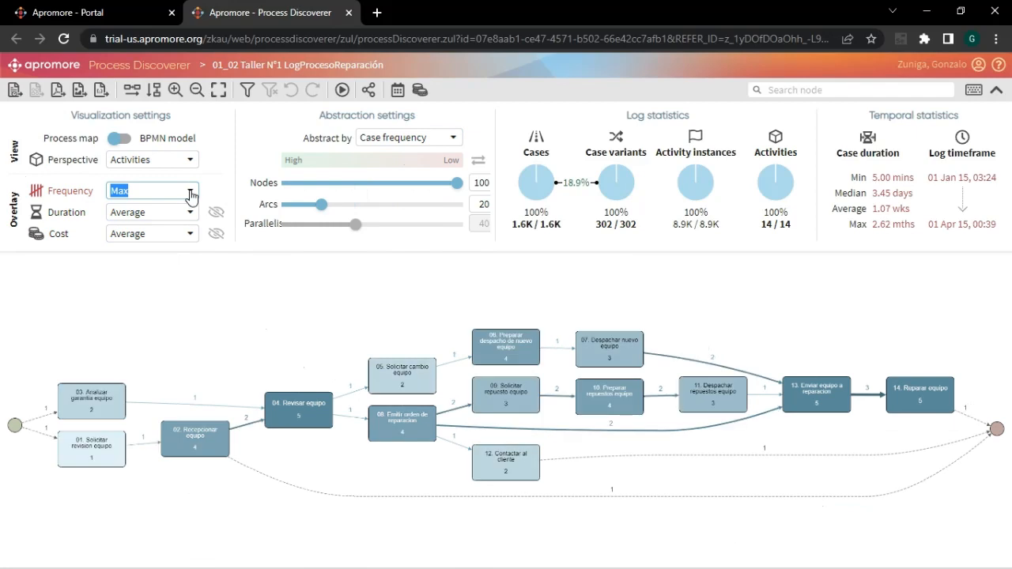
pyautogui.click(190, 192)
pyautogui.click(118, 310)
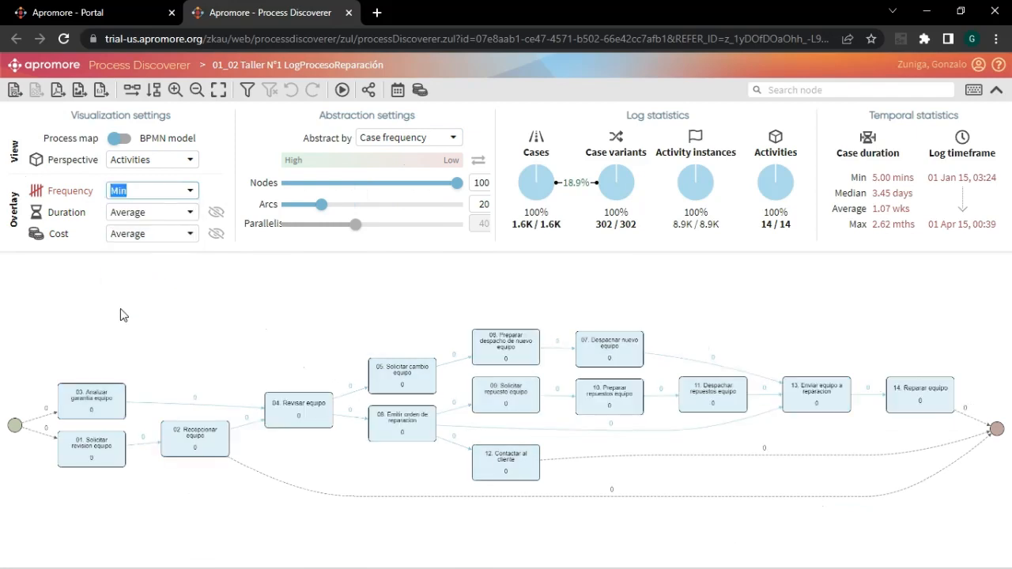
# - Return the frequency overlay to Case and show Average duration as the secondary metric
pyautogui.click(193, 192)
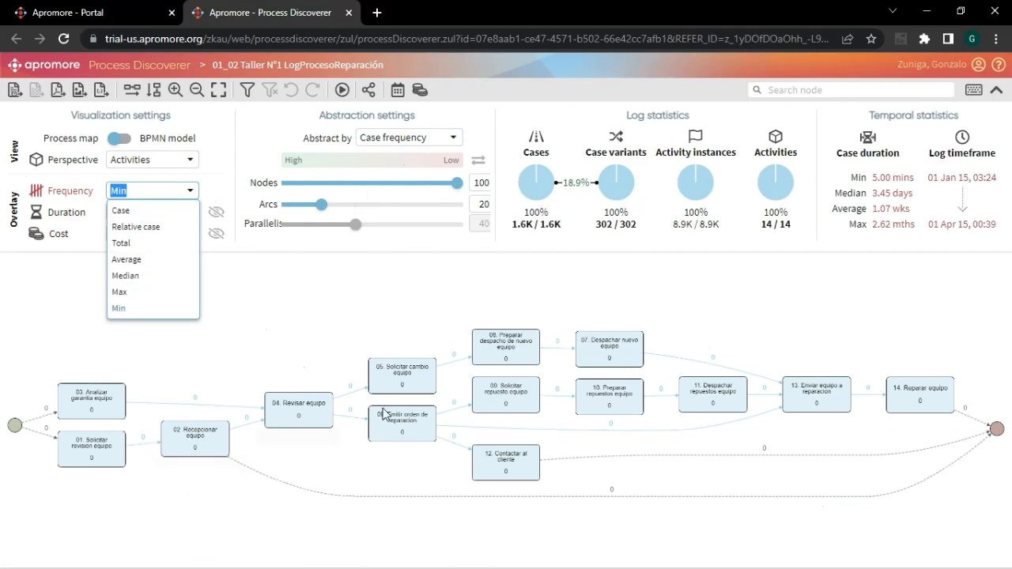
pyautogui.click(135, 215)
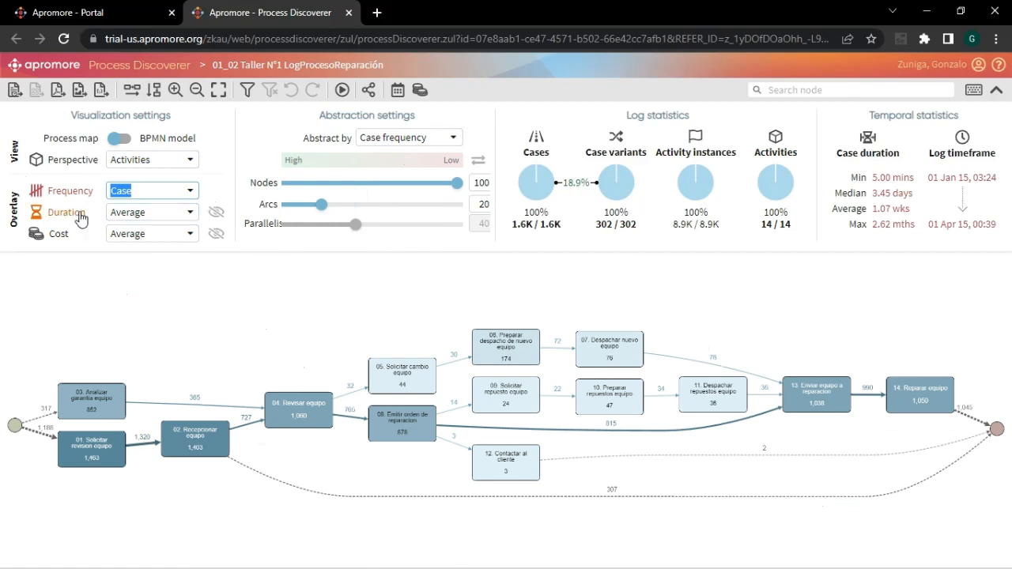
pyautogui.click(217, 213)
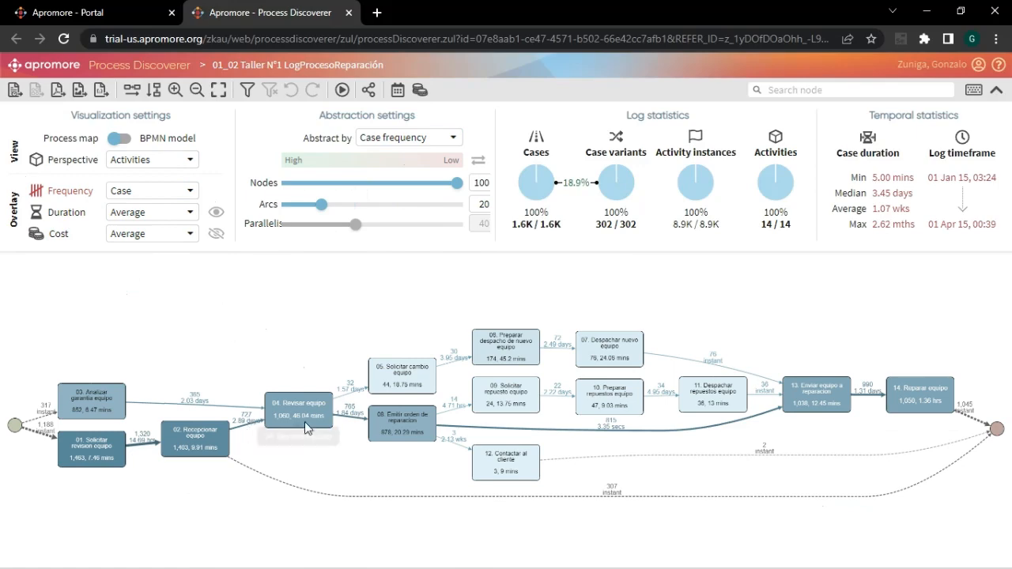
pyautogui.scroll(3, 305, 428)
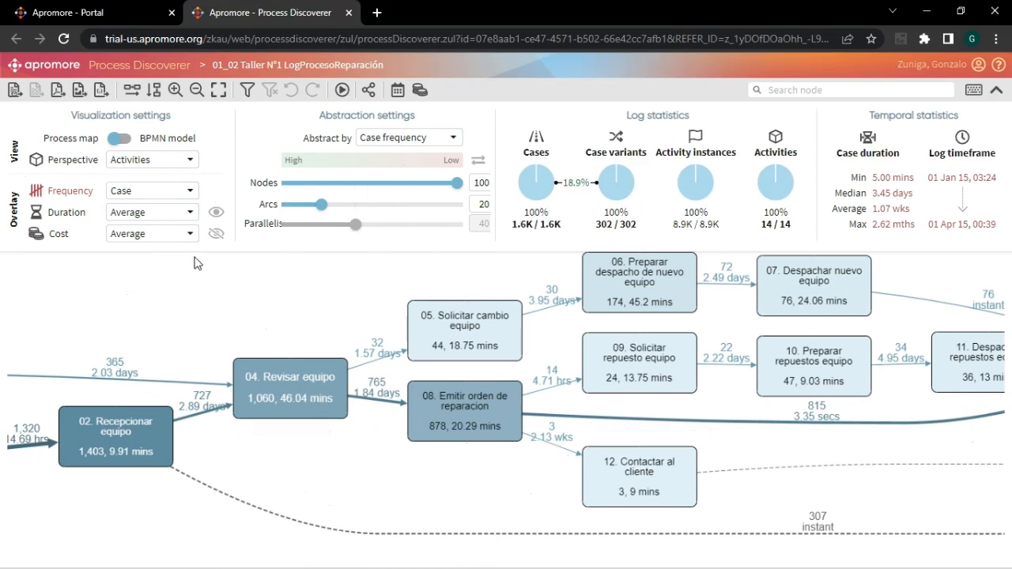
# - Overlay the process map with Median duration to examine the activity and waiting times
pyautogui.click(193, 213)
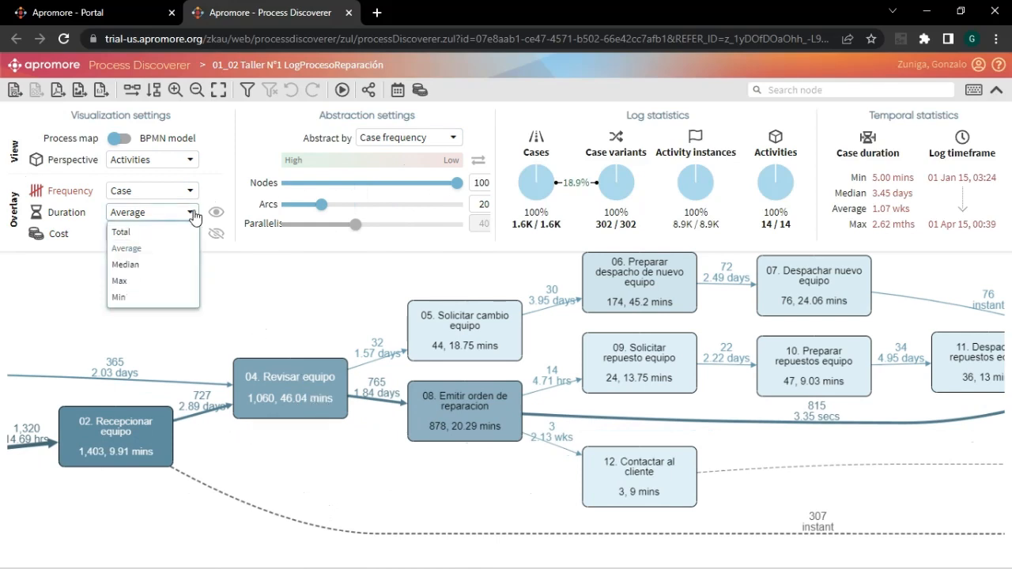
pyautogui.click(145, 268)
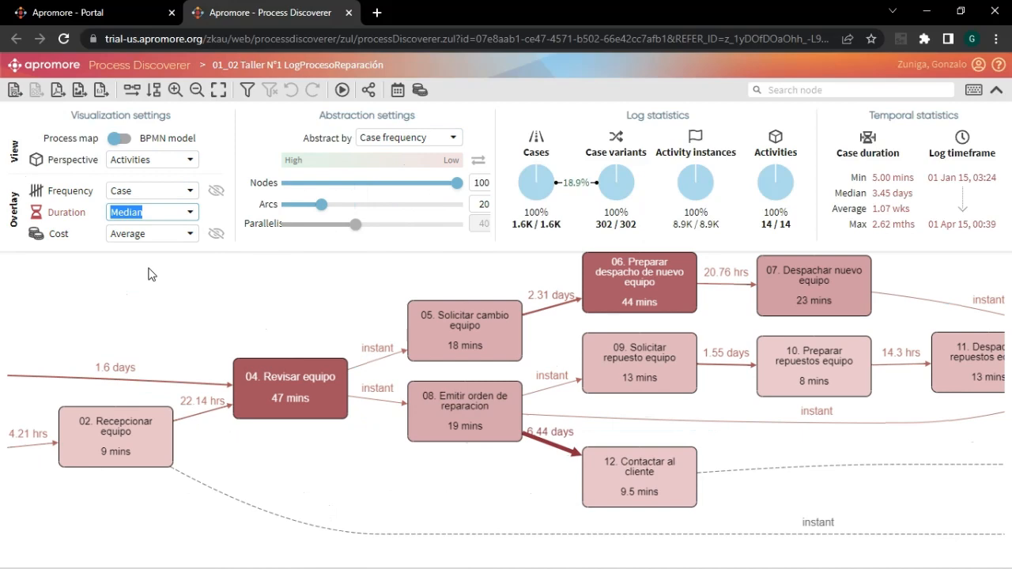
pyautogui.moveTo(152, 277); pyautogui.dragTo(221, 271)
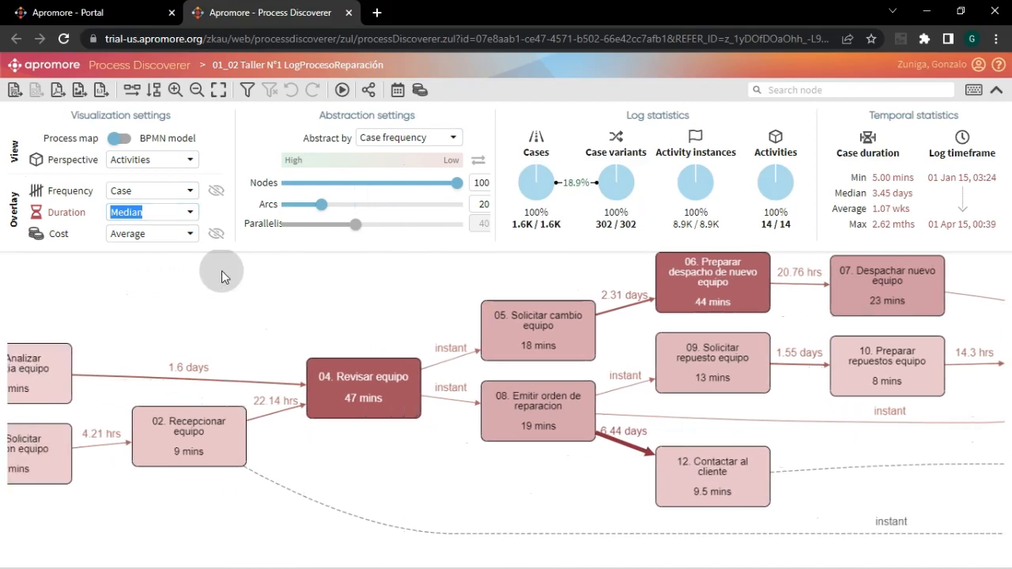
# - Show Average cost as the secondary metric beside the median durations, and hide it again
pyautogui.click(192, 235)
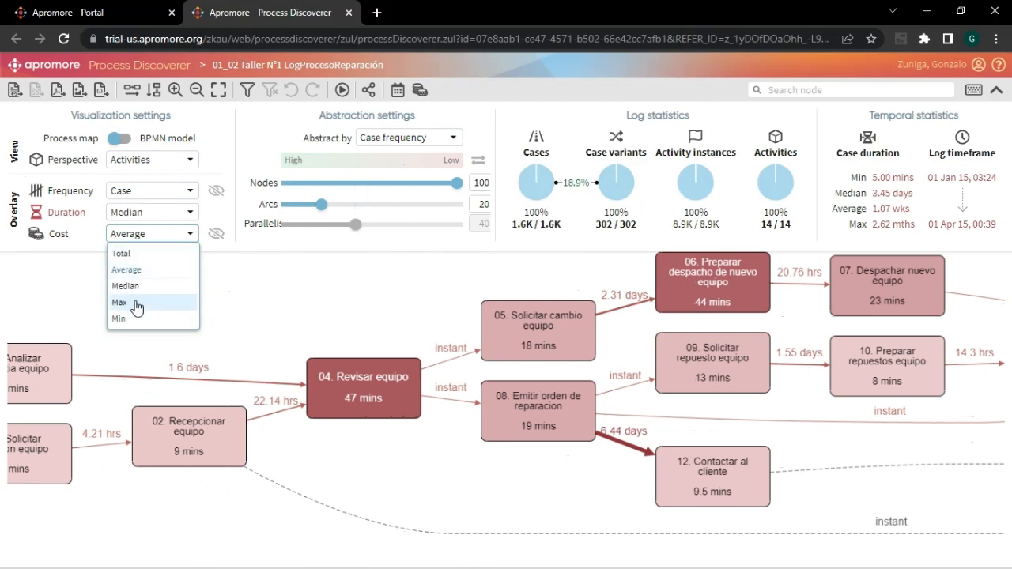
pyautogui.click(215, 235)
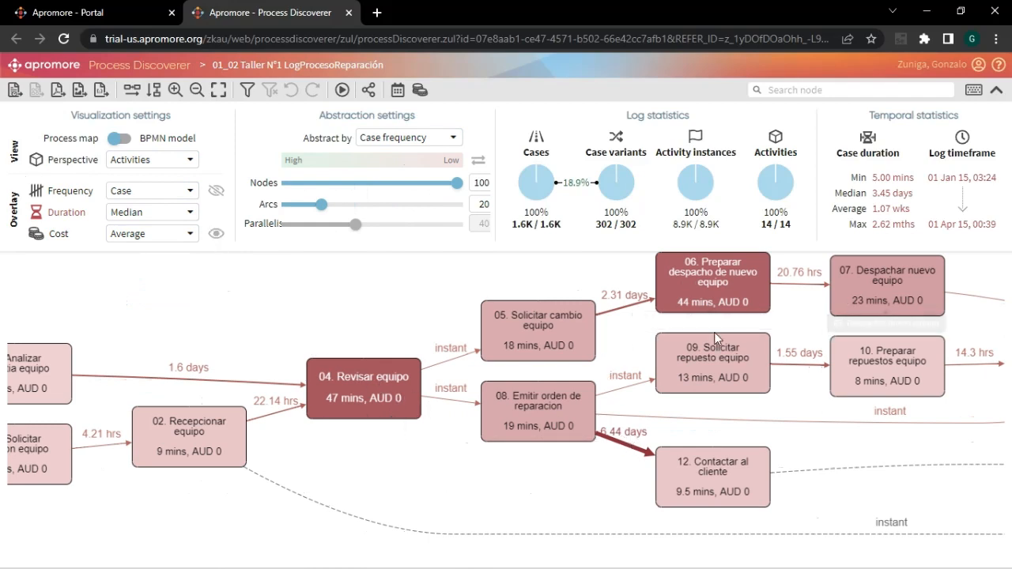
pyautogui.click(188, 237)
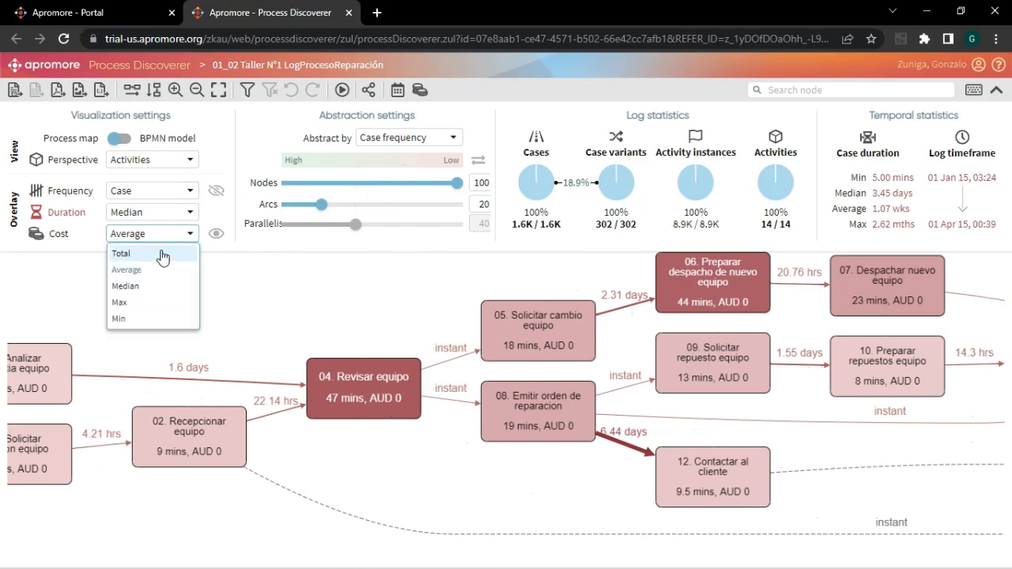
pyautogui.click(216, 234)
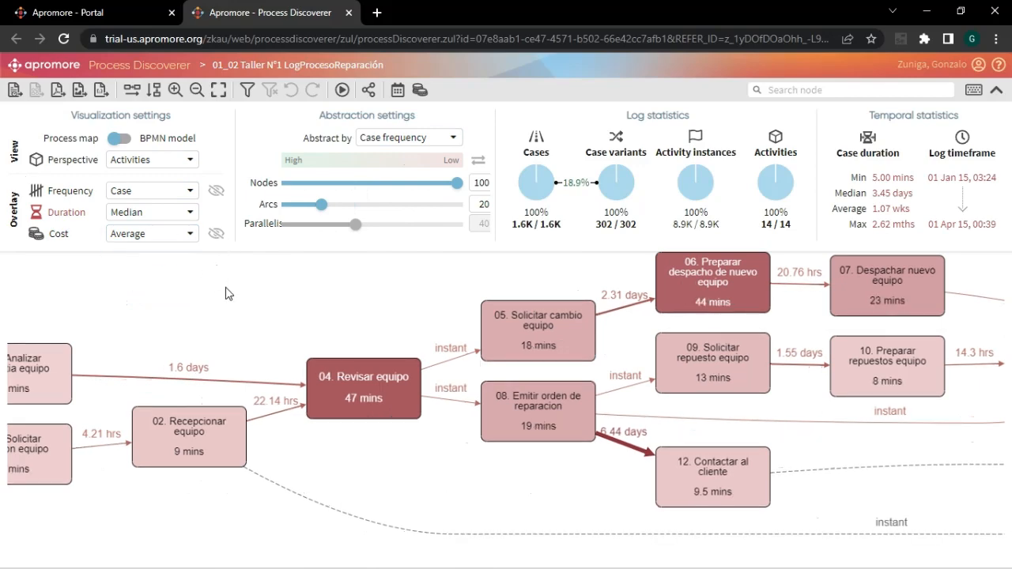
# - Show Case frequency as the secondary metric and set the duration overlay to Total
pyautogui.scroll(-3, 227, 293)
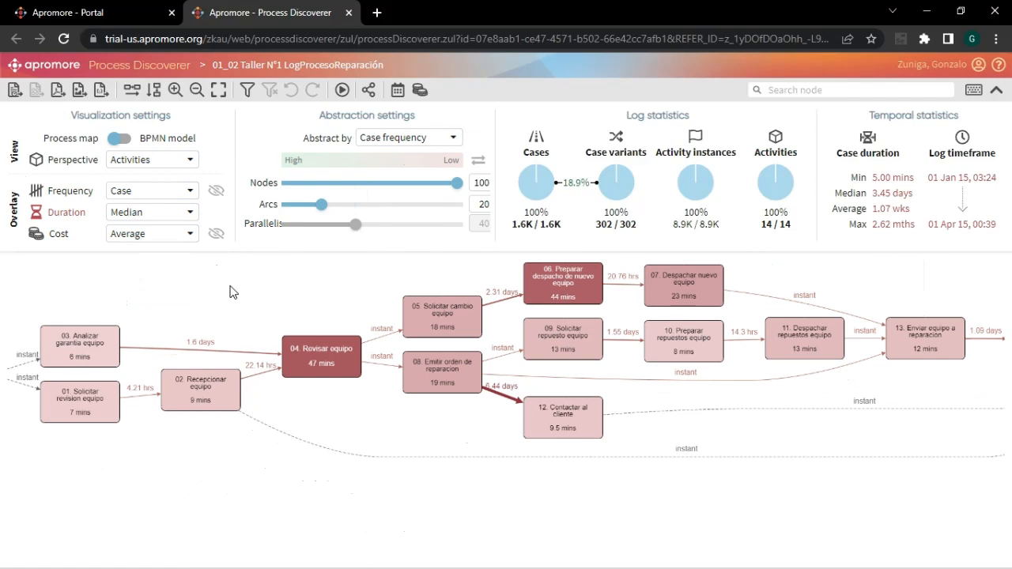
pyautogui.click(215, 192)
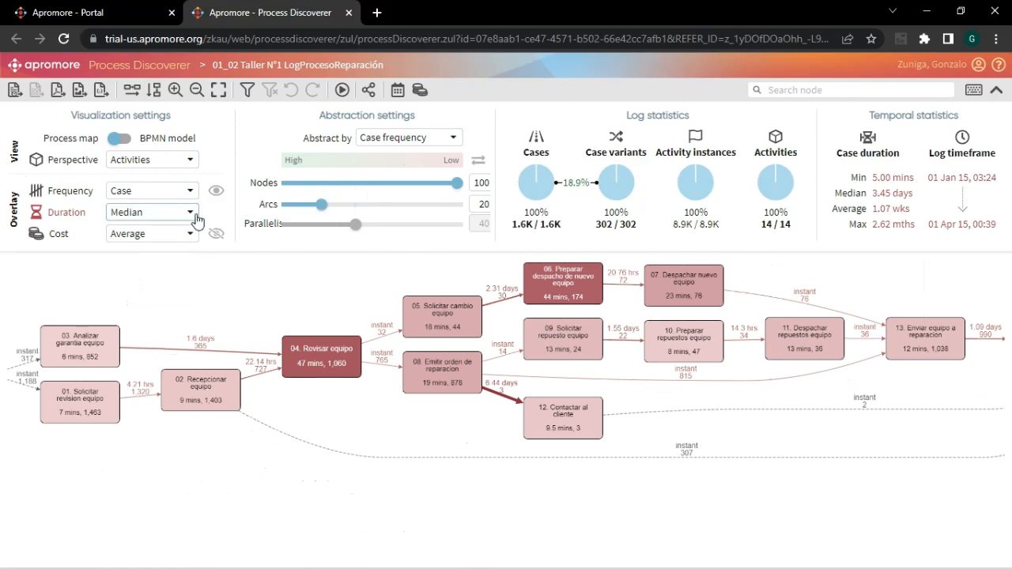
pyautogui.click(190, 212)
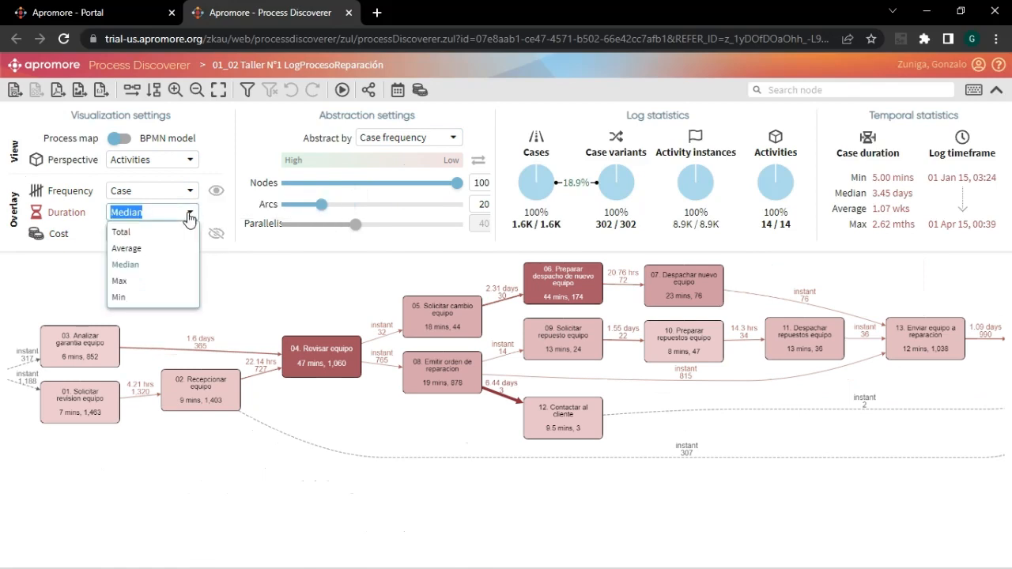
pyautogui.click(141, 232)
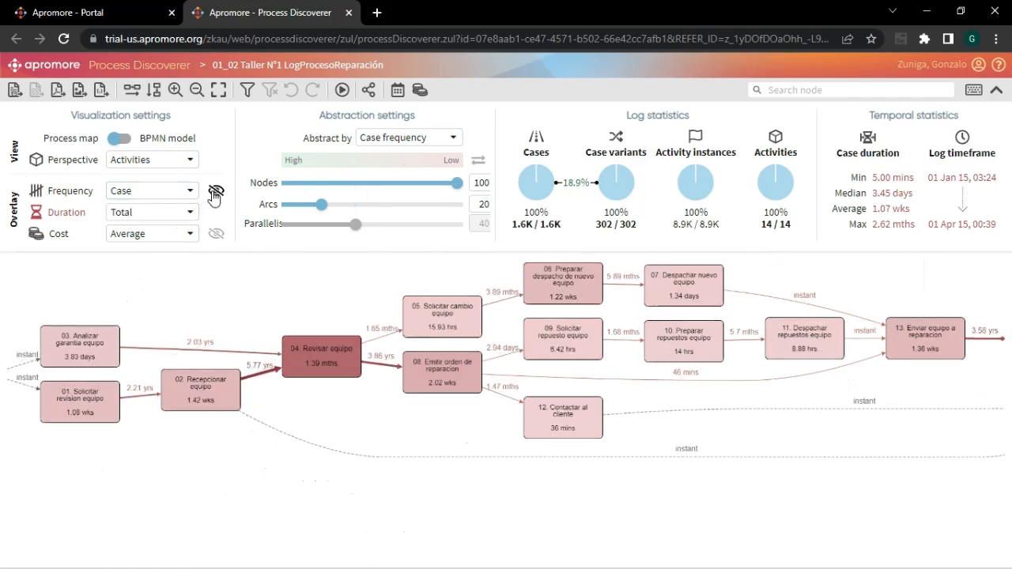
# - Show Average cost as the secondary metric beside the total durations, and hide it again
pyautogui.click(216, 235)
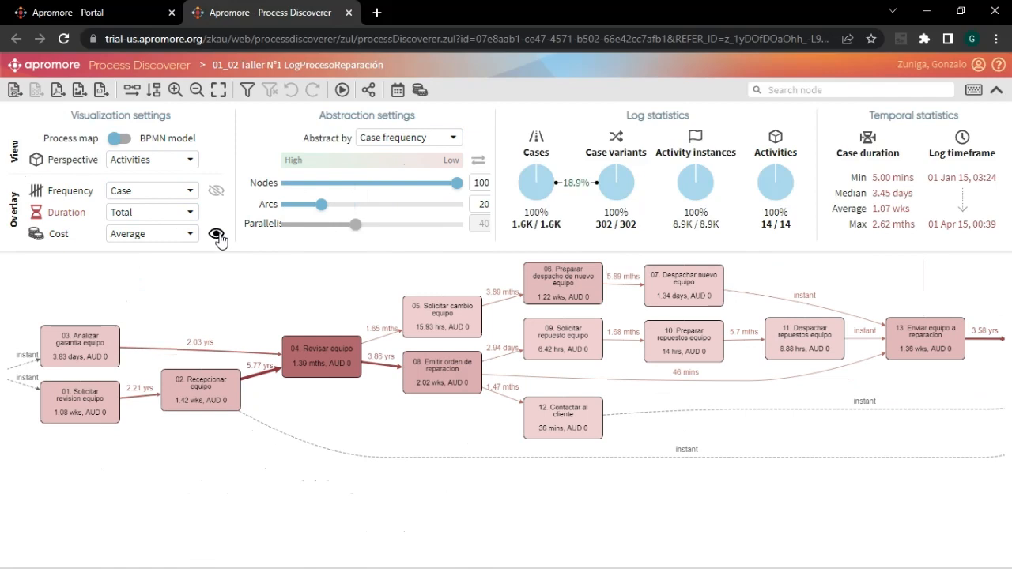
pyautogui.click(217, 234)
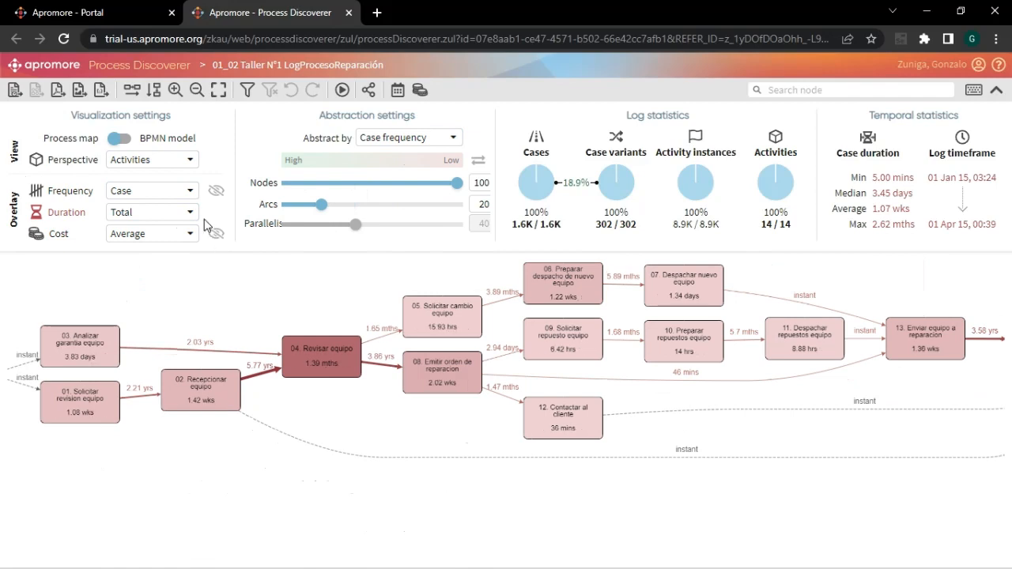
# - Make Case frequency the primary overlay again and invert the abstraction order to run from Low to High
pyautogui.click(56, 191)
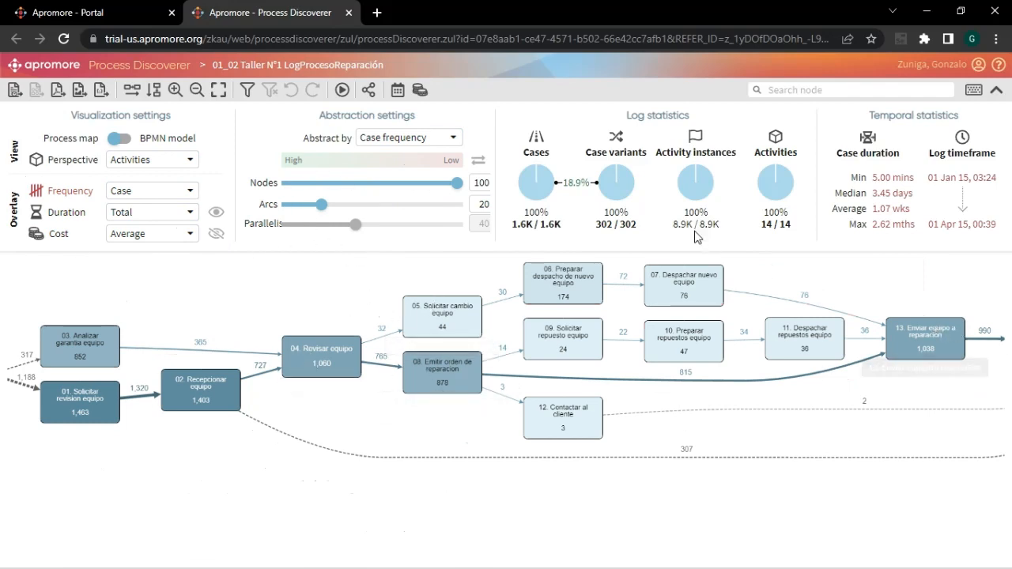
pyautogui.click(479, 161)
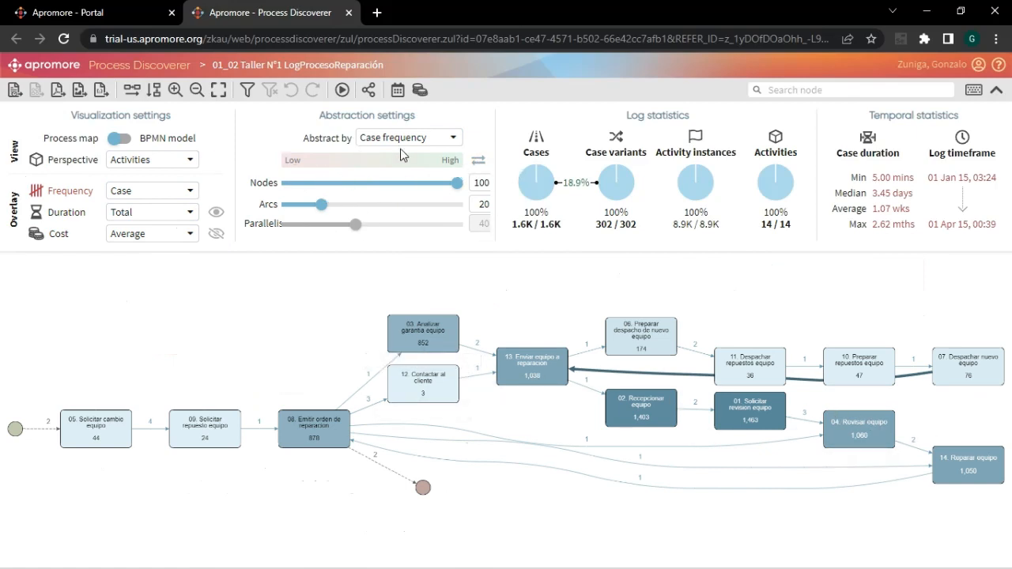
# - Switch the abstraction order back to run from High to Low
pyautogui.click(478, 163)
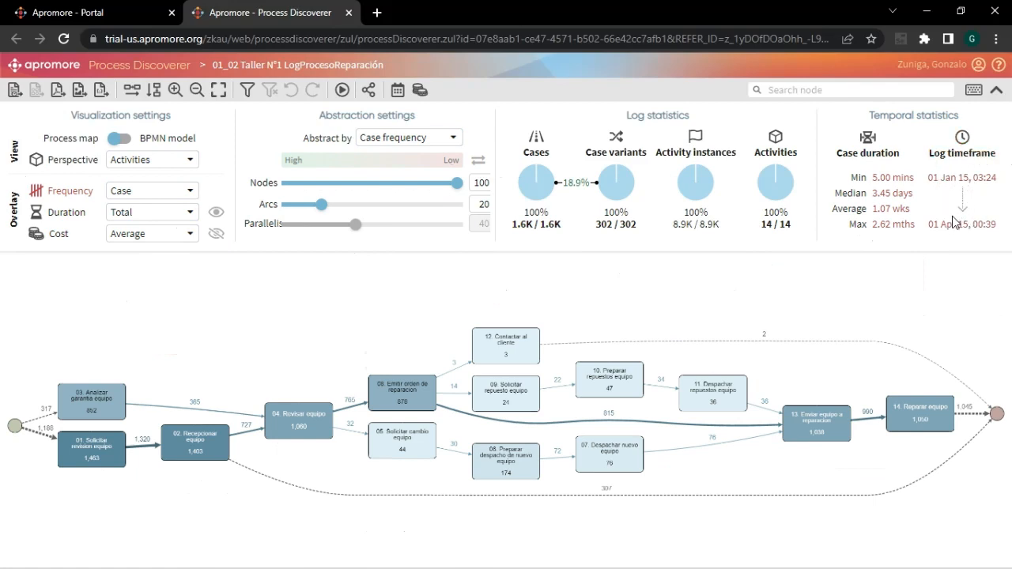
# - Inspect the individual traces of cases 1022, 1028, 1034 and 1038 in the Case Inspector, and close it
pyautogui.click(537, 226)
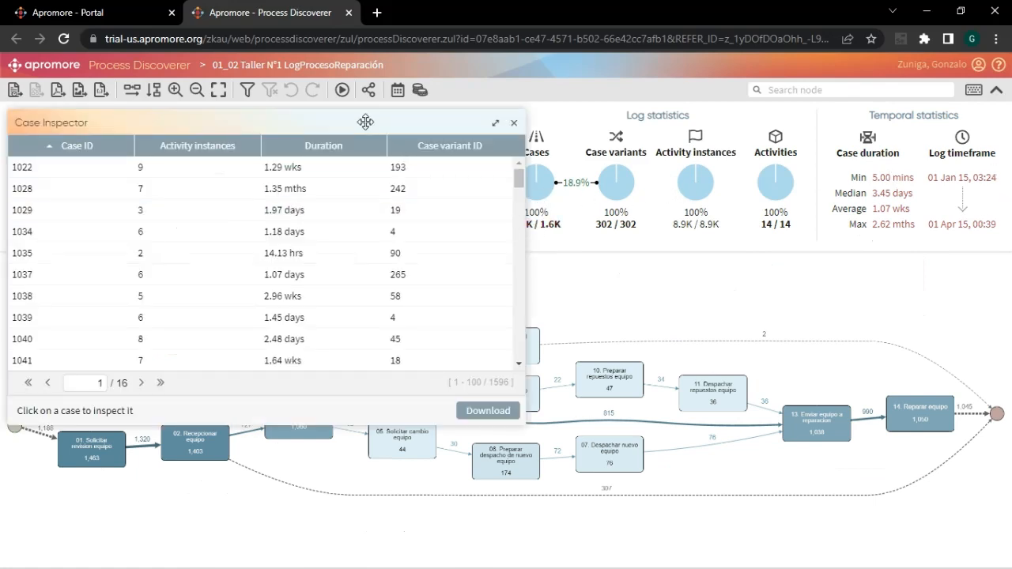
pyautogui.moveTo(366, 124); pyautogui.dragTo(391, 156)
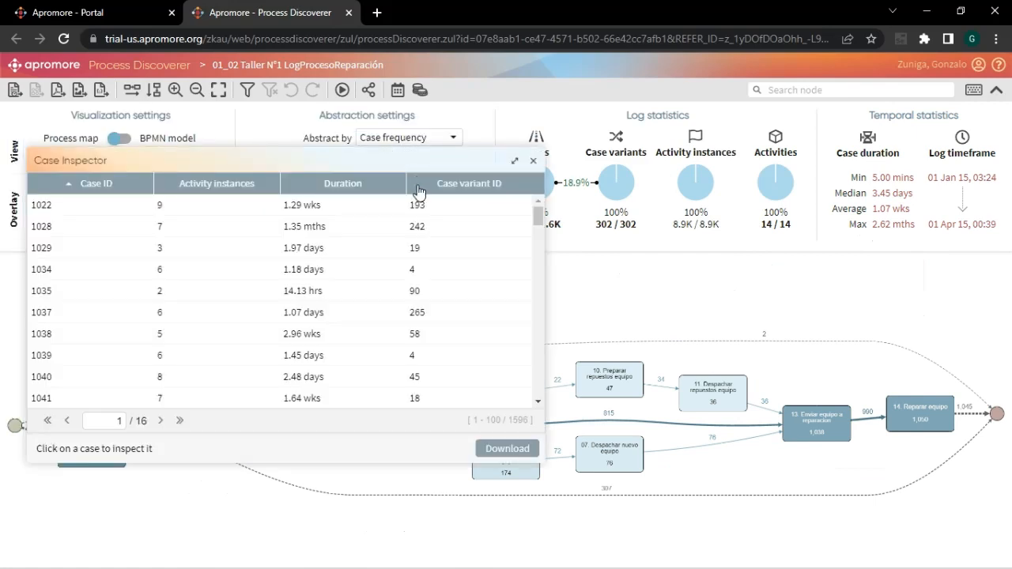
pyautogui.click(103, 206)
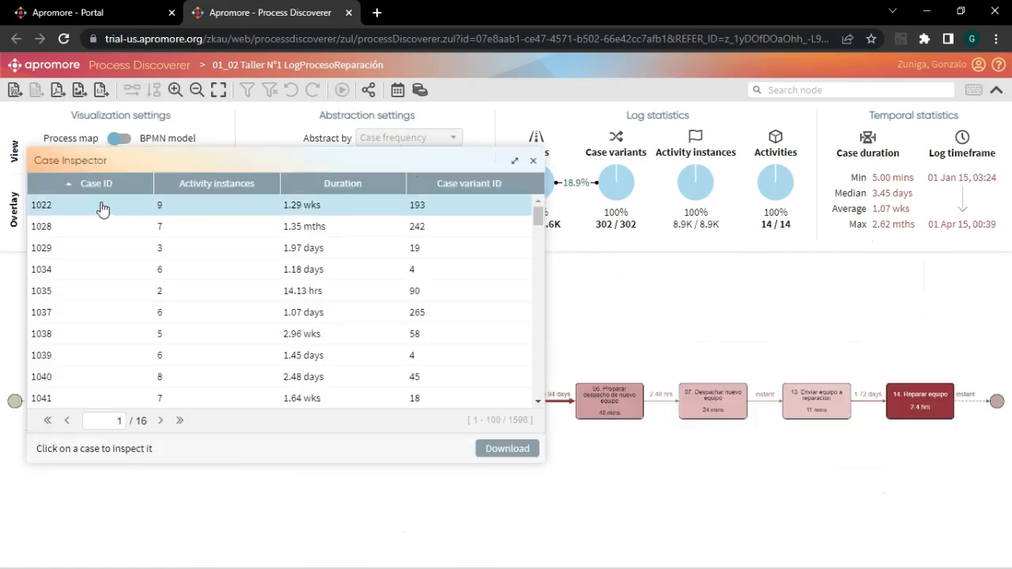
pyautogui.click(102, 227)
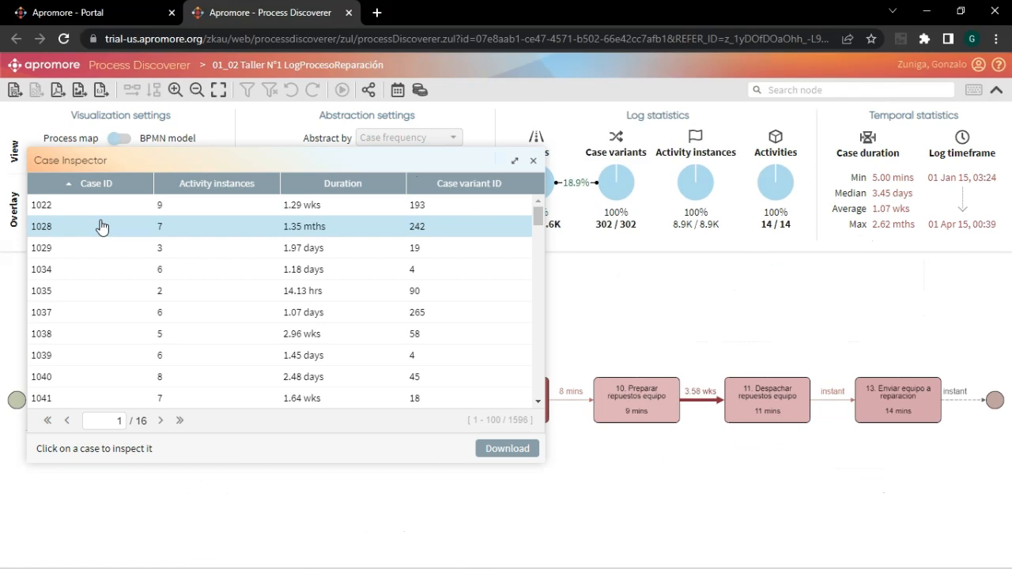
pyautogui.moveTo(185, 161); pyautogui.dragTo(712, 166)
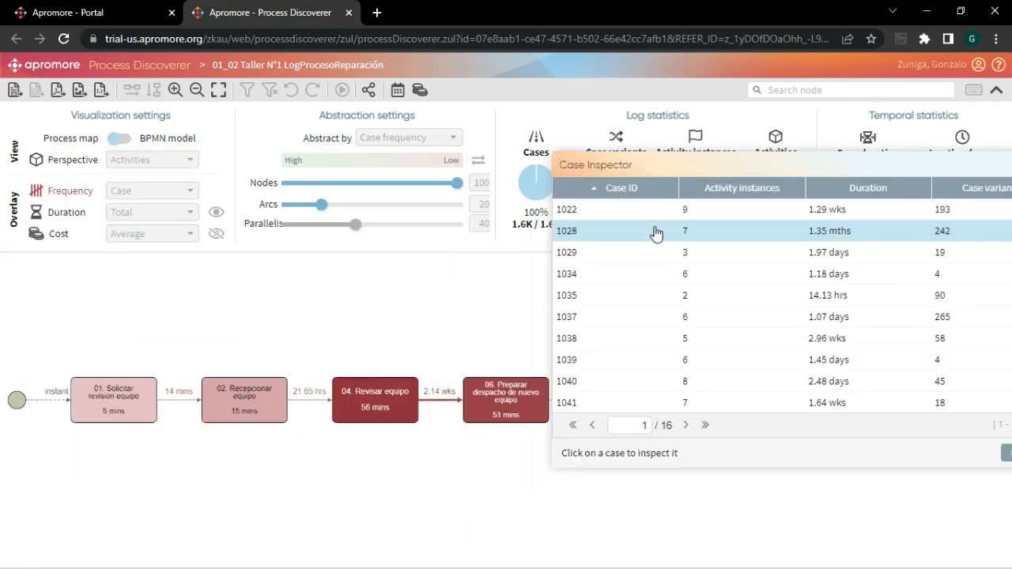
pyautogui.click(601, 274)
pyautogui.click(600, 338)
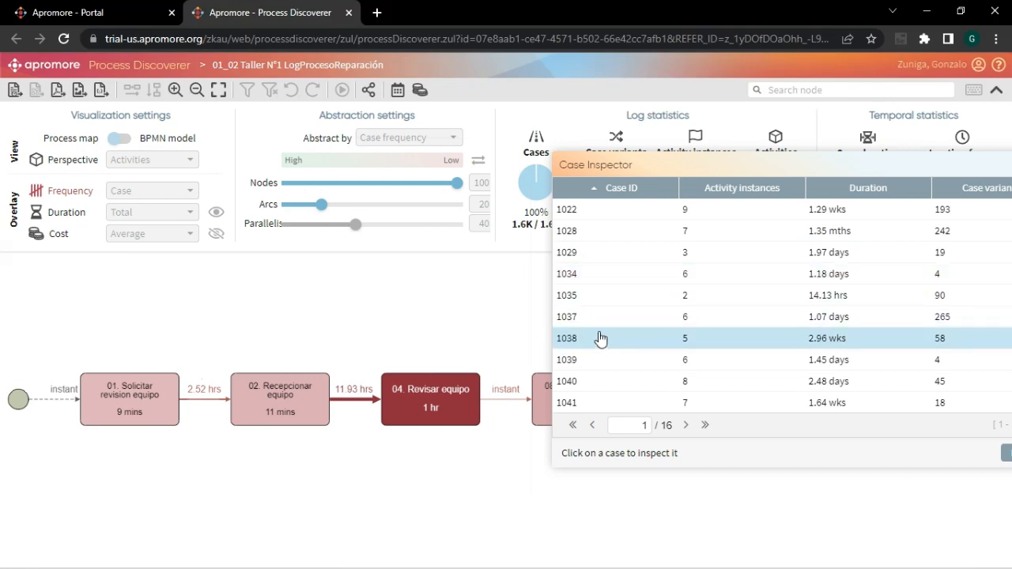
pyautogui.moveTo(439, 169); pyautogui.dragTo(447, 176)
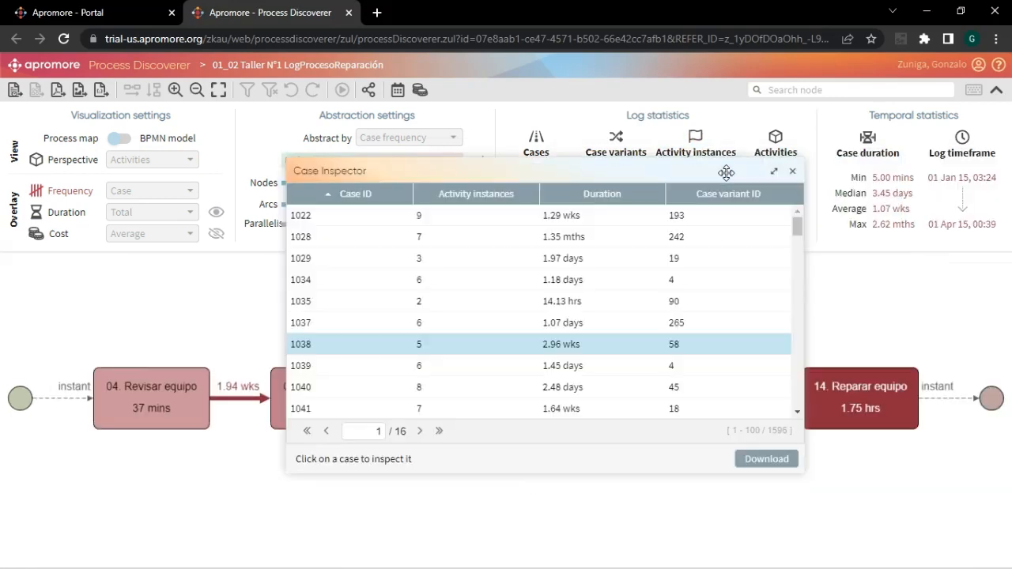
pyautogui.click(792, 171)
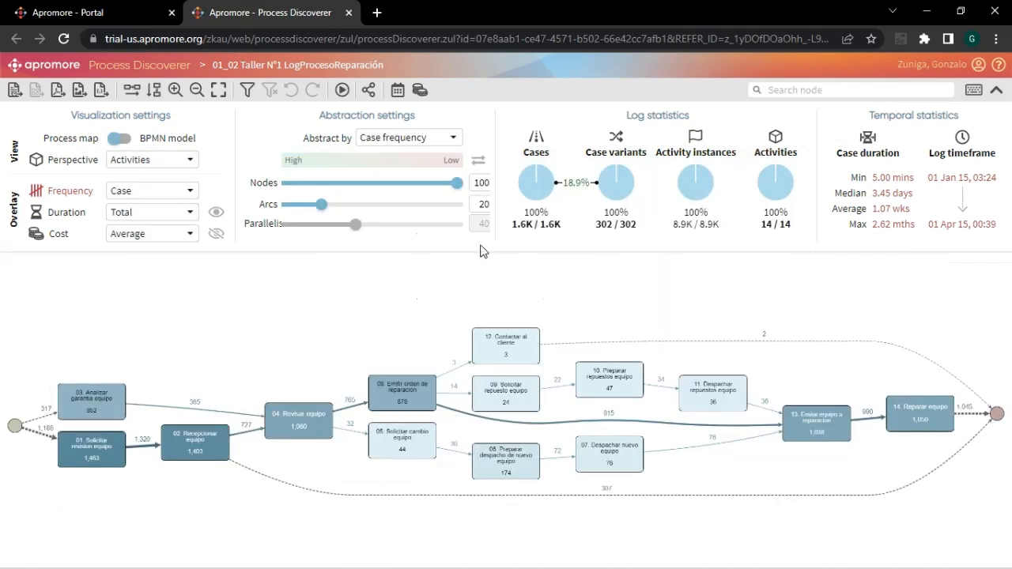
# - Open the Case variant Inspector and examine the trace of variant 1, moving the inspector clear of the map
pyautogui.click(614, 232)
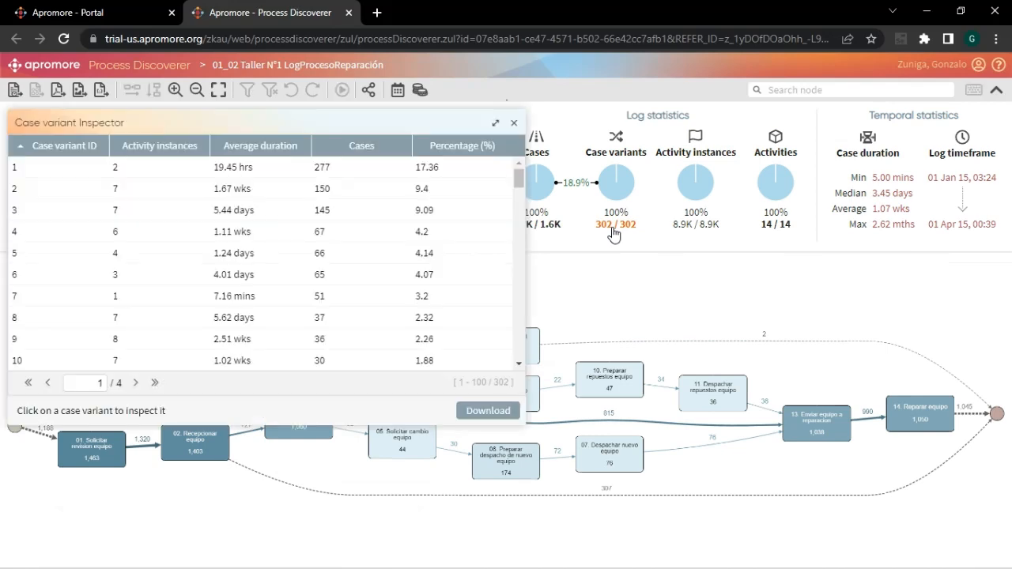
pyautogui.click(151, 174)
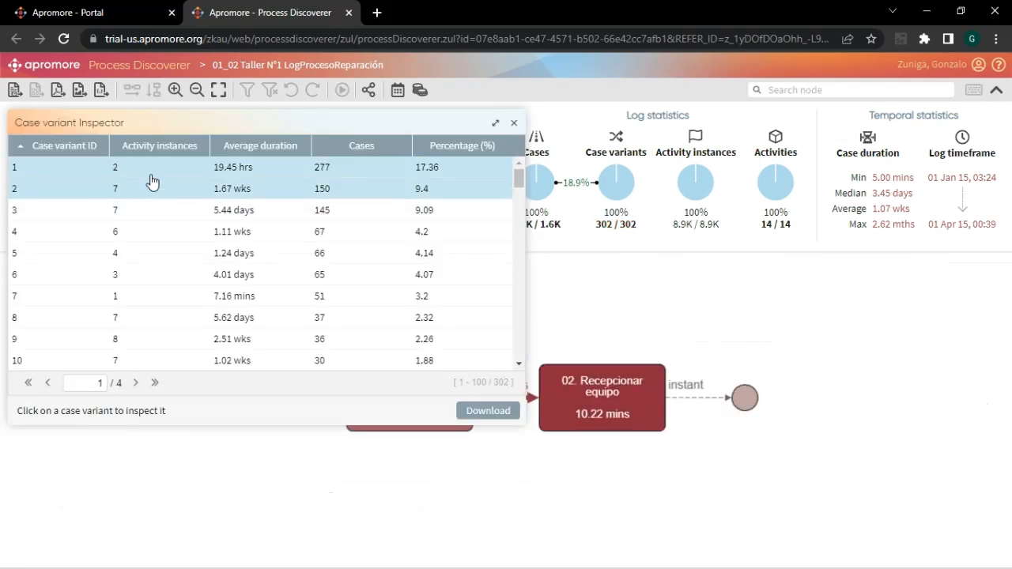
pyautogui.moveTo(150, 123); pyautogui.dragTo(473, 214)
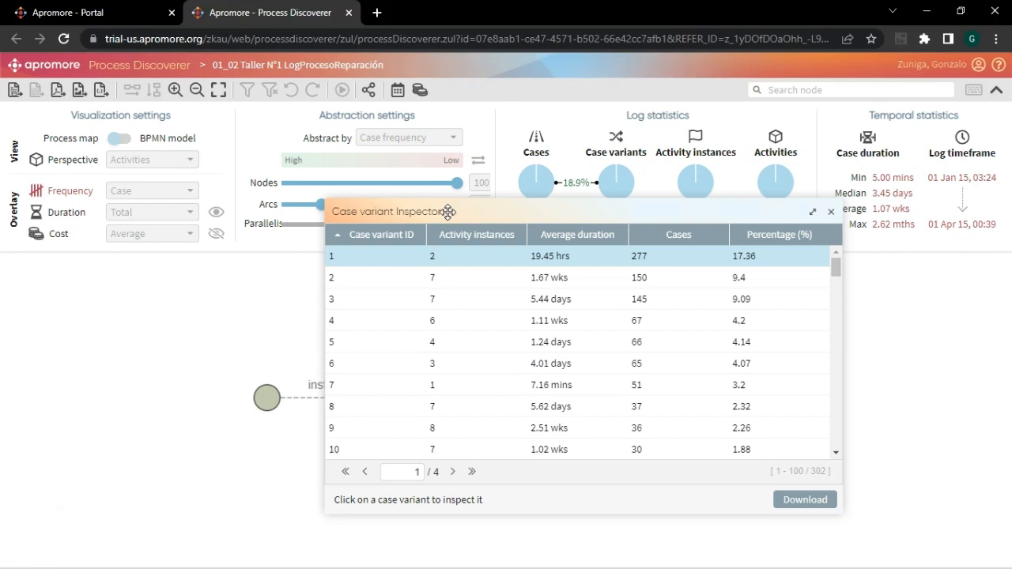
pyautogui.moveTo(447, 209); pyautogui.dragTo(373, 204)
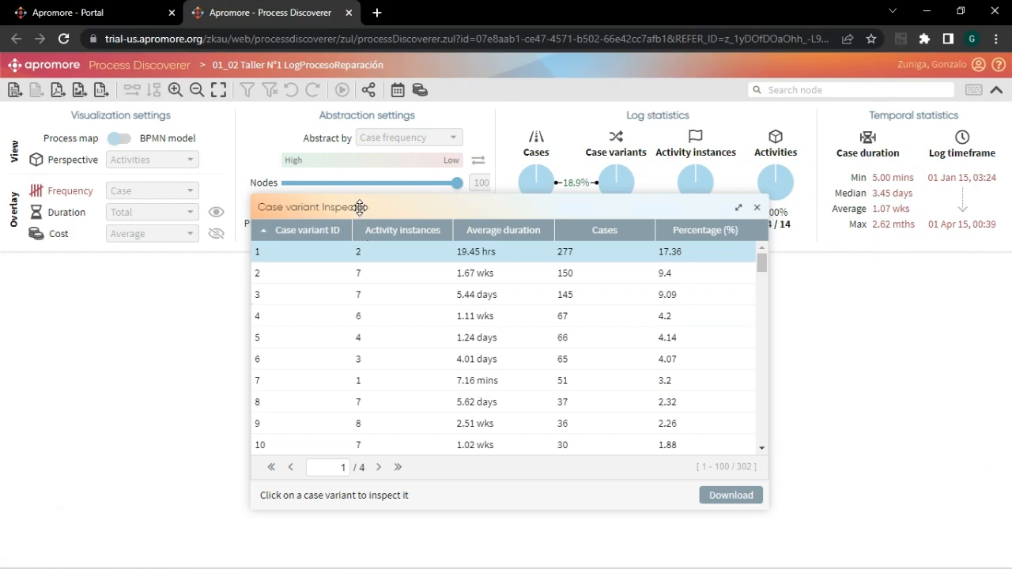
pyautogui.moveTo(366, 207); pyautogui.dragTo(825, 153)
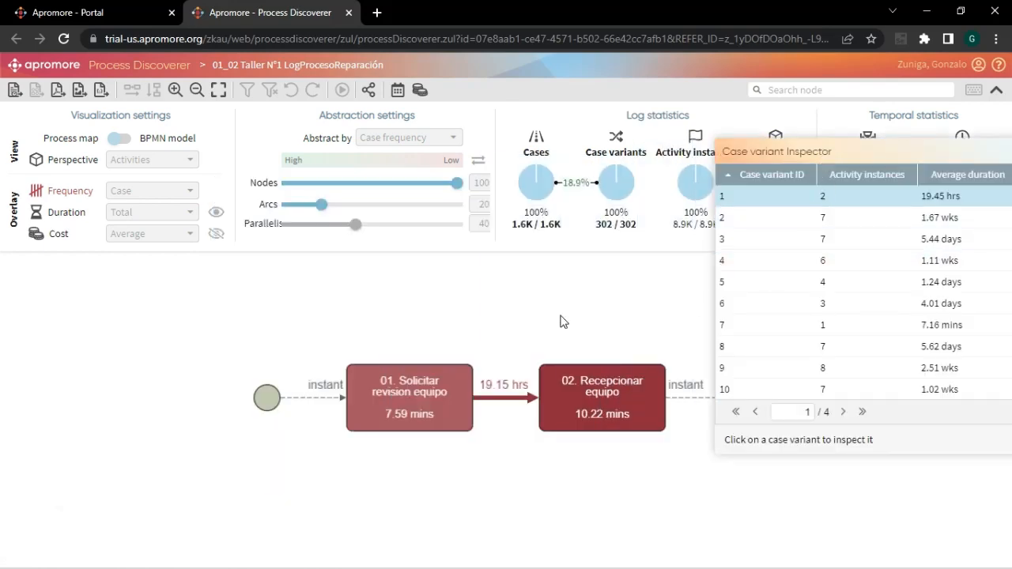
# - Examine the traces of case variants 2 to 5 one by one, and close the inspector
pyautogui.click(740, 219)
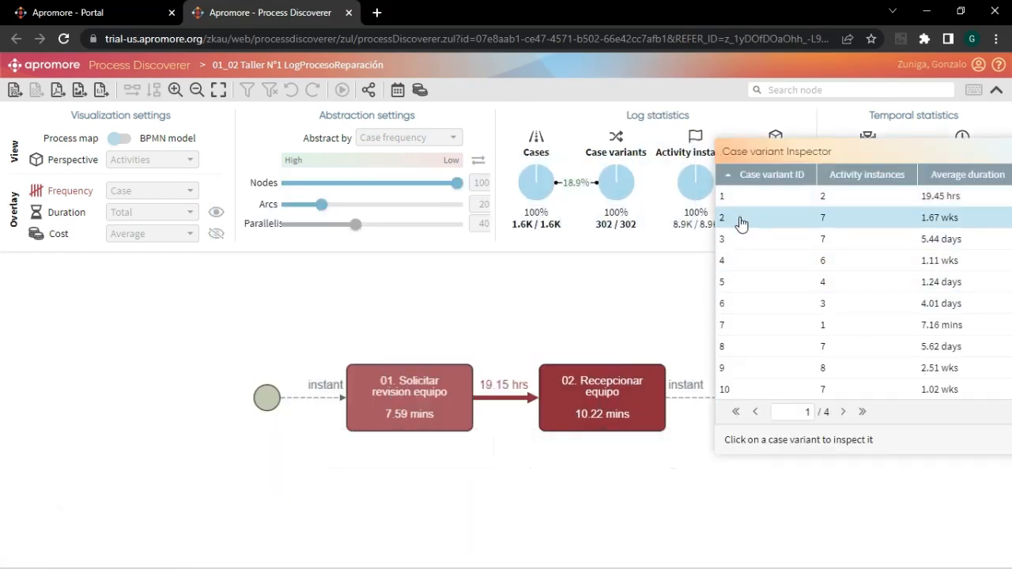
pyautogui.click(741, 241)
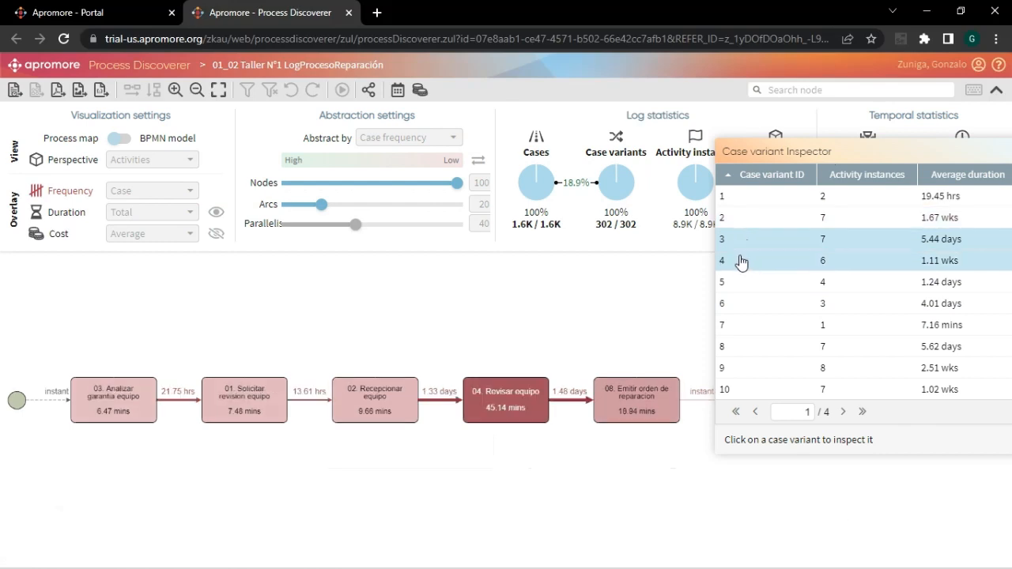
pyautogui.click(744, 262)
pyautogui.click(747, 273)
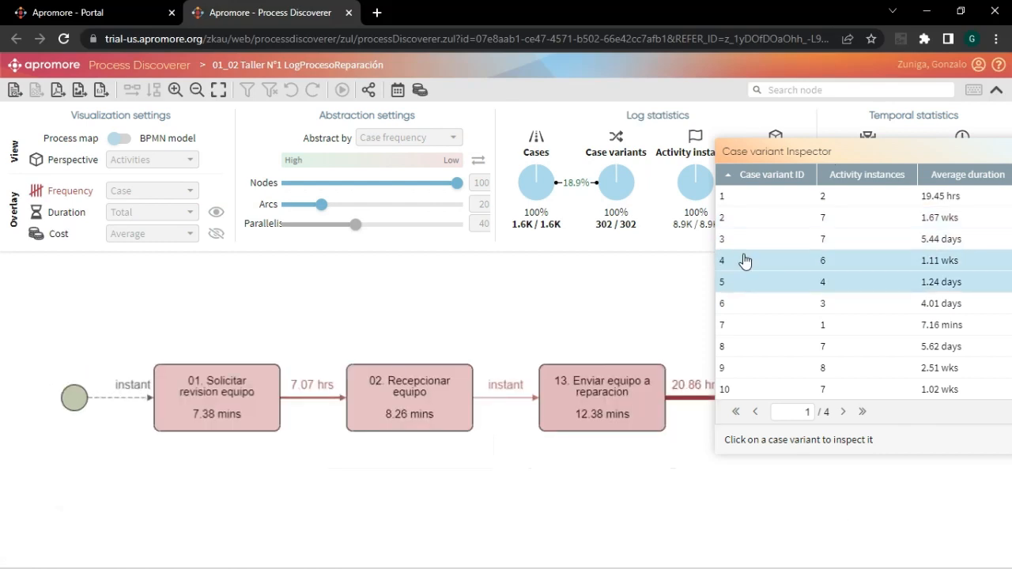
pyautogui.click(746, 262)
pyautogui.click(742, 283)
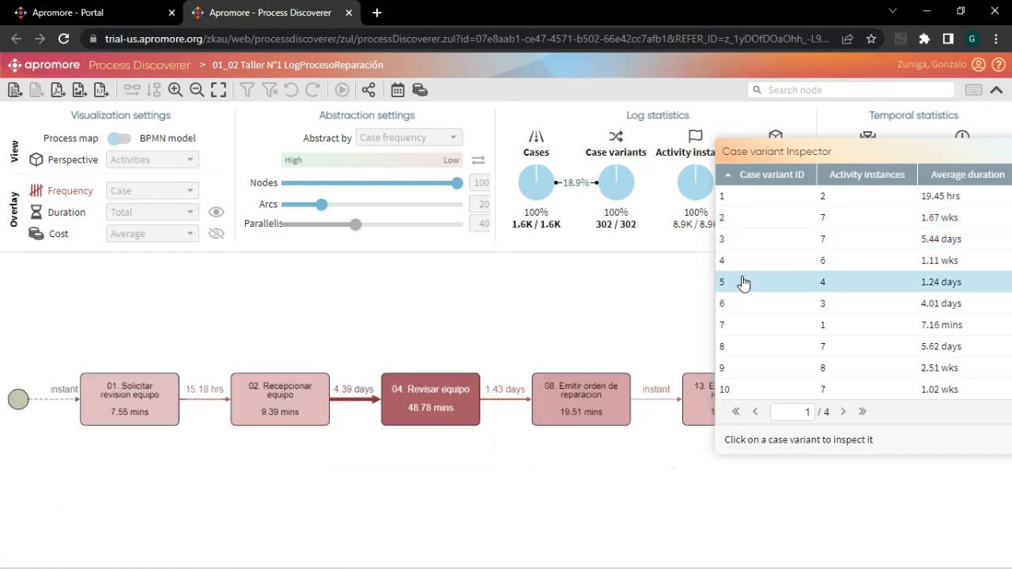
pyautogui.moveTo(750, 155); pyautogui.dragTo(355, 178)
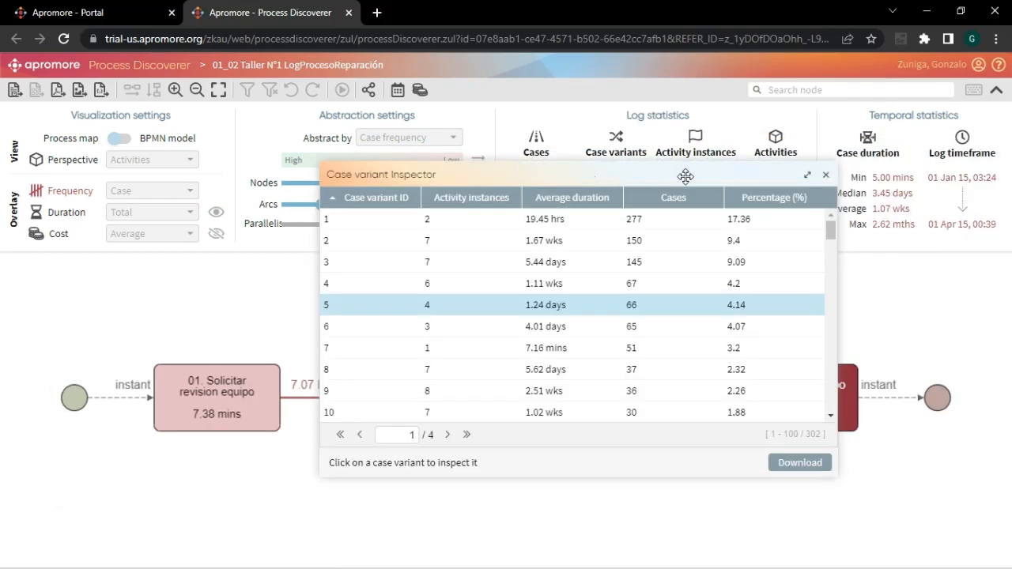
pyautogui.click(826, 175)
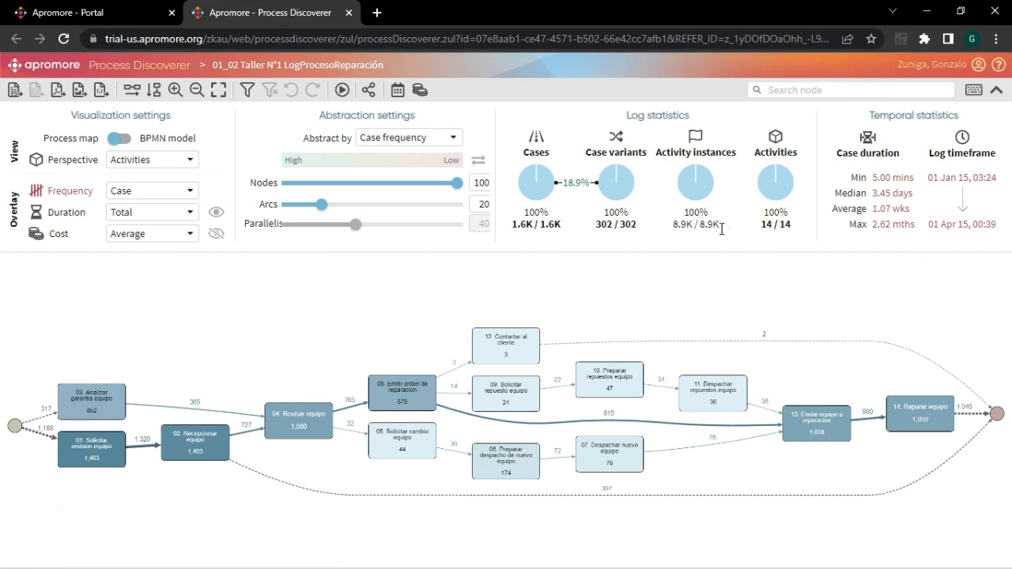
# - Review each activity's instances and percentages in the Activity Inspector, and close it
pyautogui.click(772, 230)
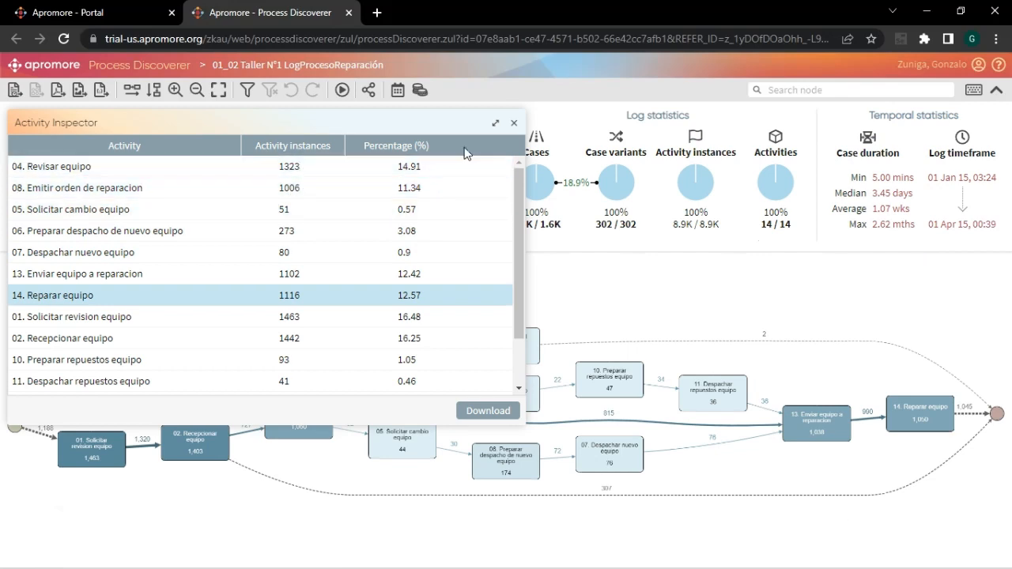
pyautogui.click(515, 127)
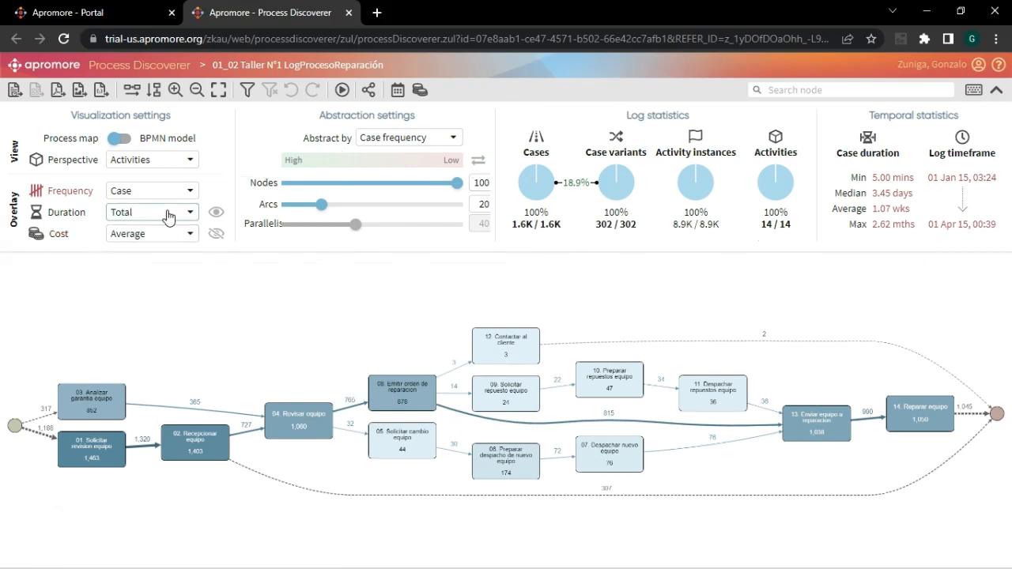
# - Open the log filter, look at the event-level filter options, and return to the case-level ones
pyautogui.click(247, 94)
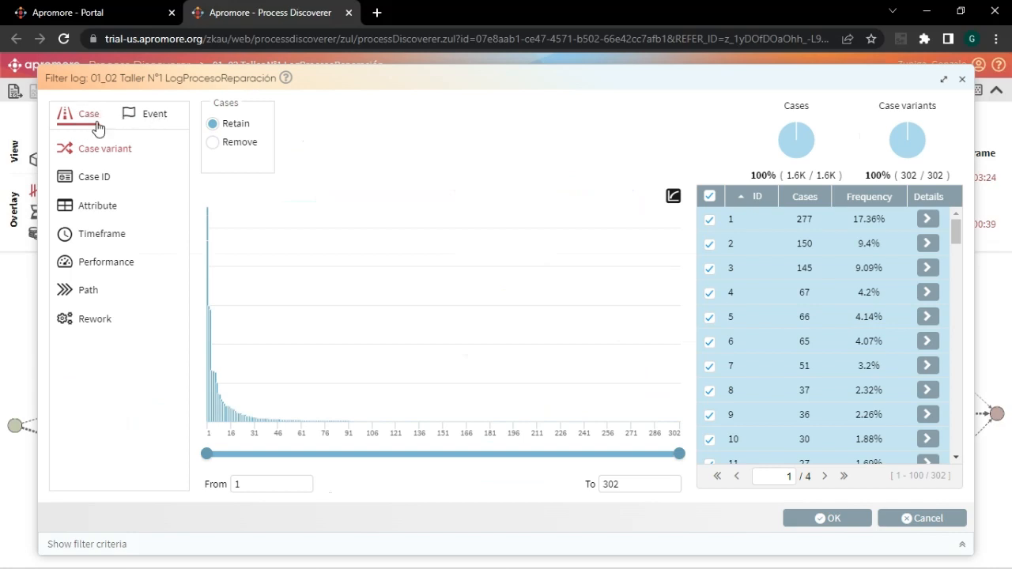
pyautogui.click(145, 116)
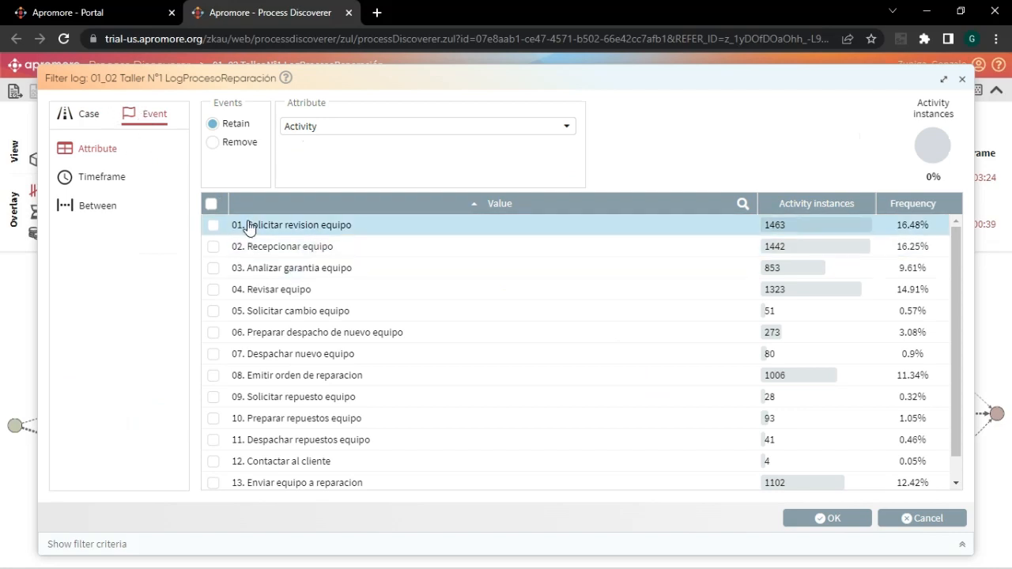
pyautogui.click(90, 117)
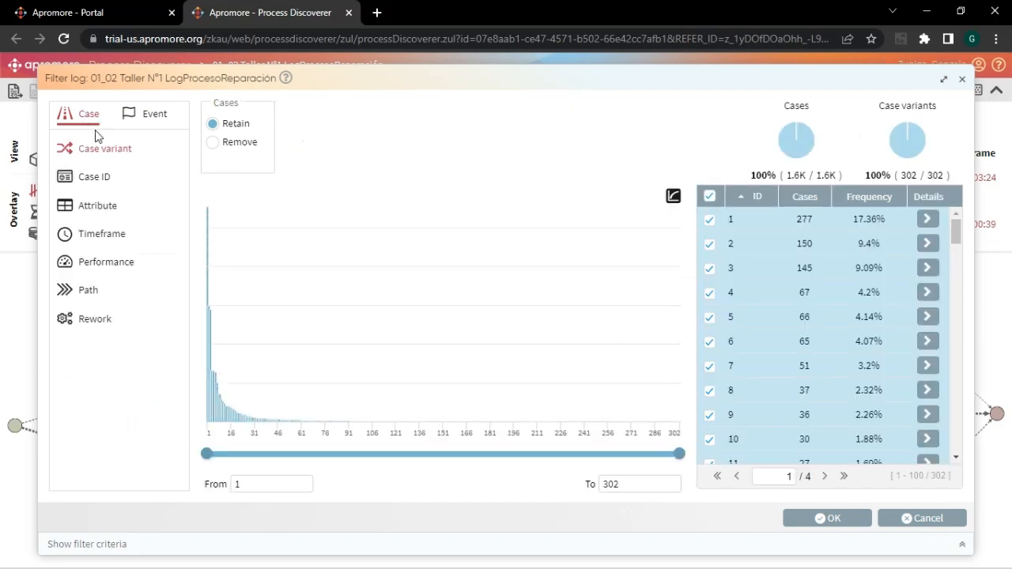
# - Add a case attribute criterion retaining cases whose Activity matches any of 07. Despachar nuevo equipo or 14. Reparar equipo
pyautogui.click(103, 210)
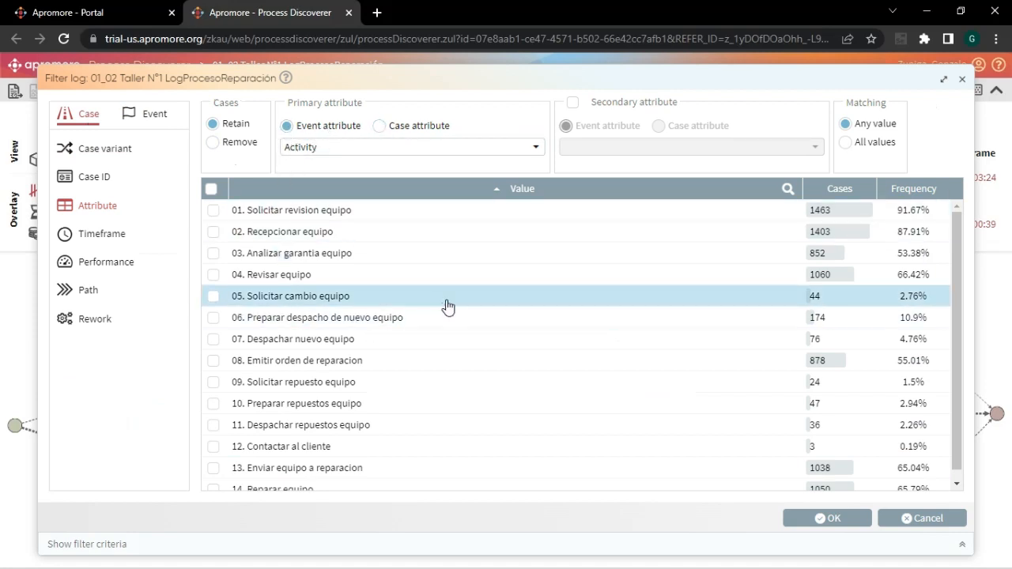
pyautogui.scroll(-1, 444, 305)
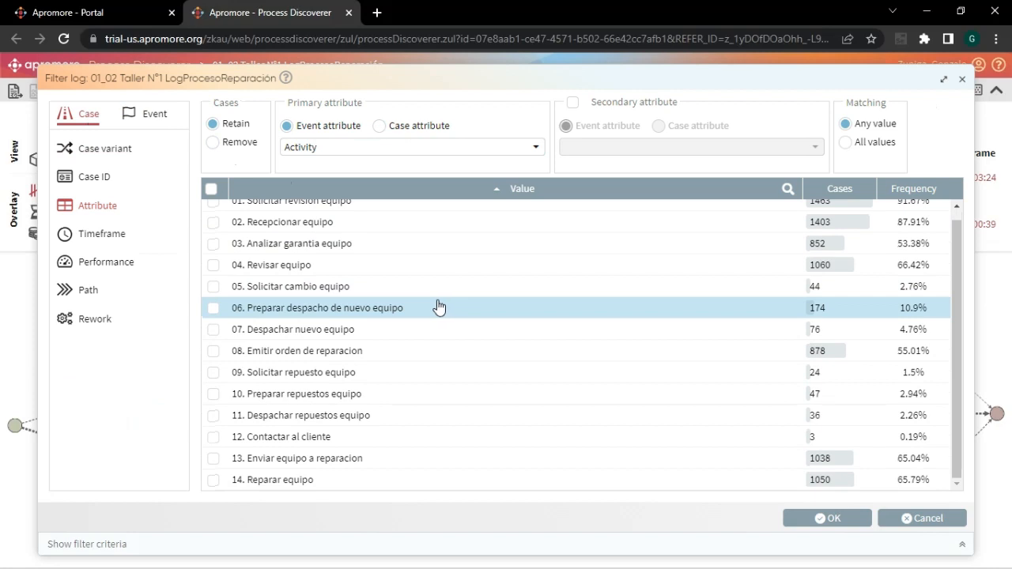
pyautogui.click(213, 481)
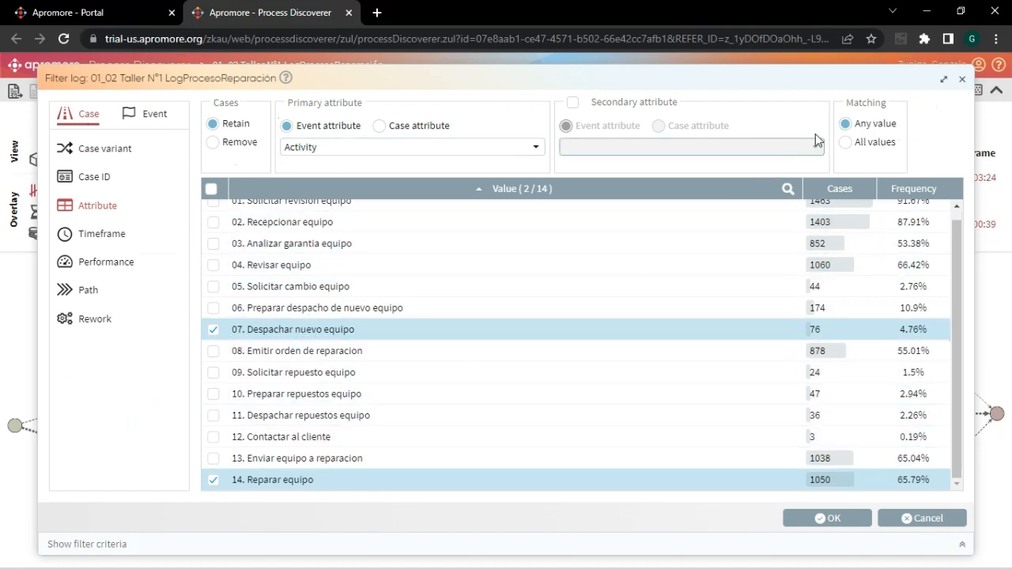
pyautogui.click(817, 519)
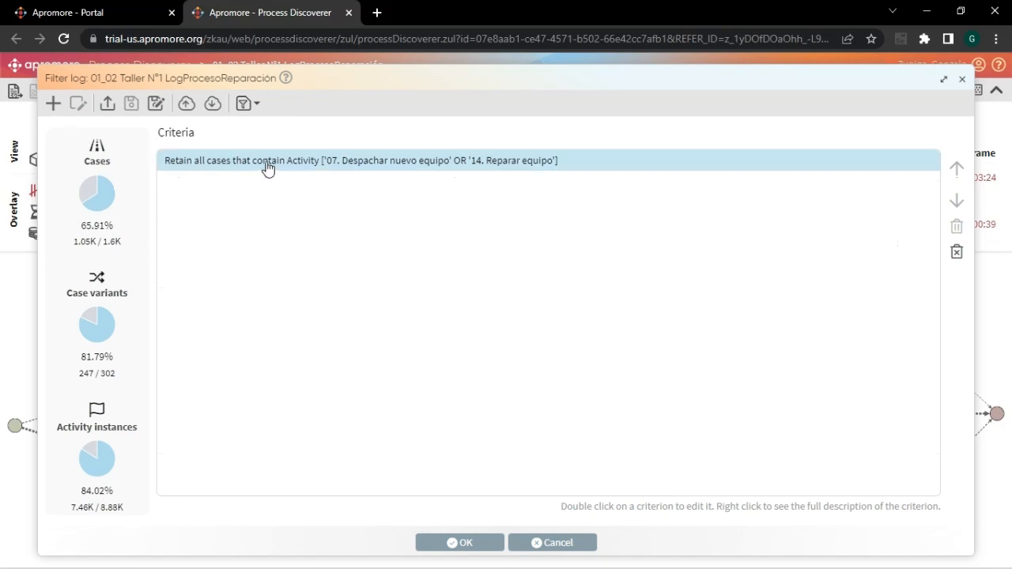
# - Edit the Activity criterion so that retained cases match all values instead of any
pyautogui.doubleClick(214, 163)
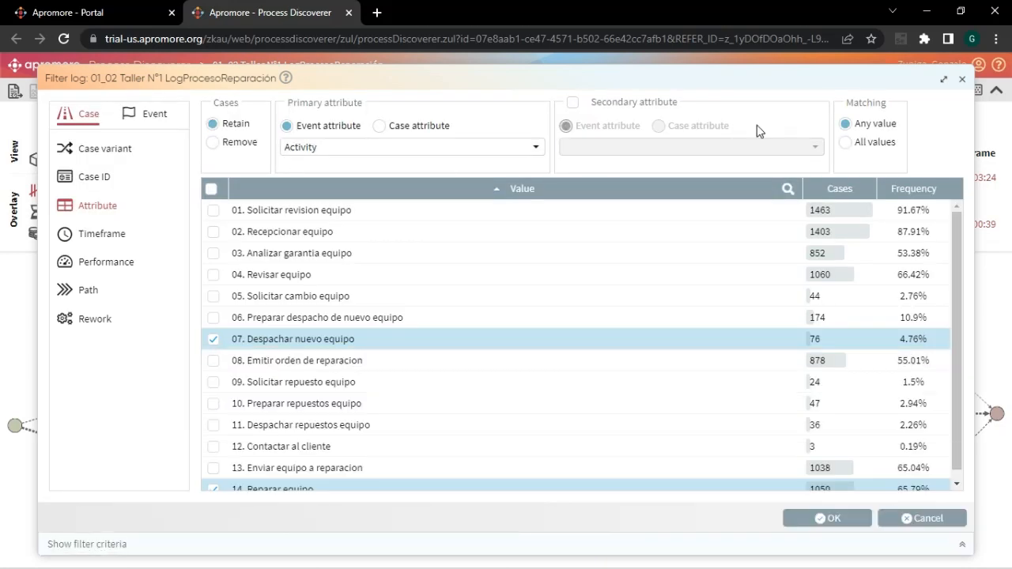
pyautogui.click(847, 144)
pyautogui.click(825, 519)
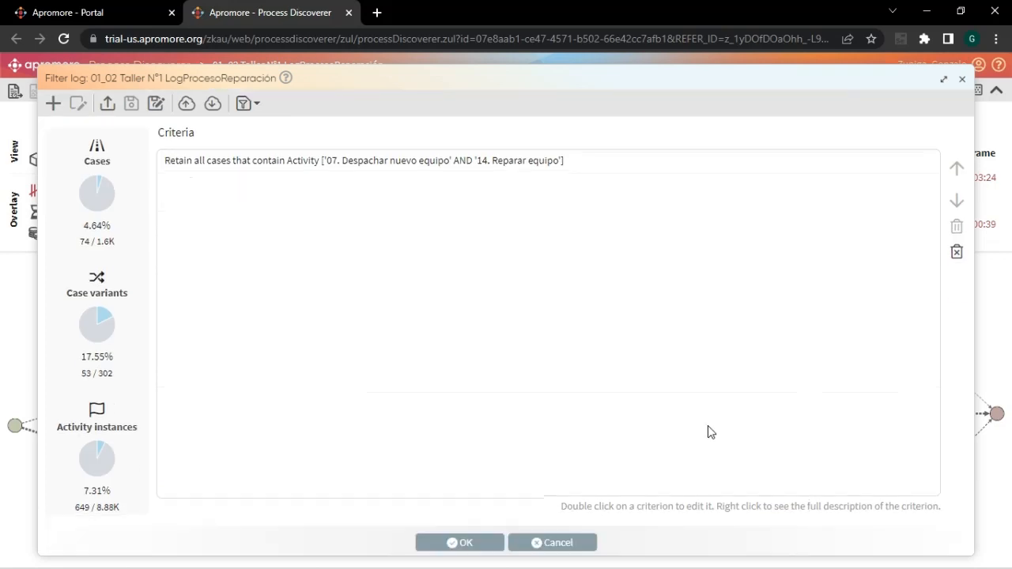
# - Set the Activity criterion's matching back to Any value and apply the filter to the log
pyautogui.doubleClick(425, 169)
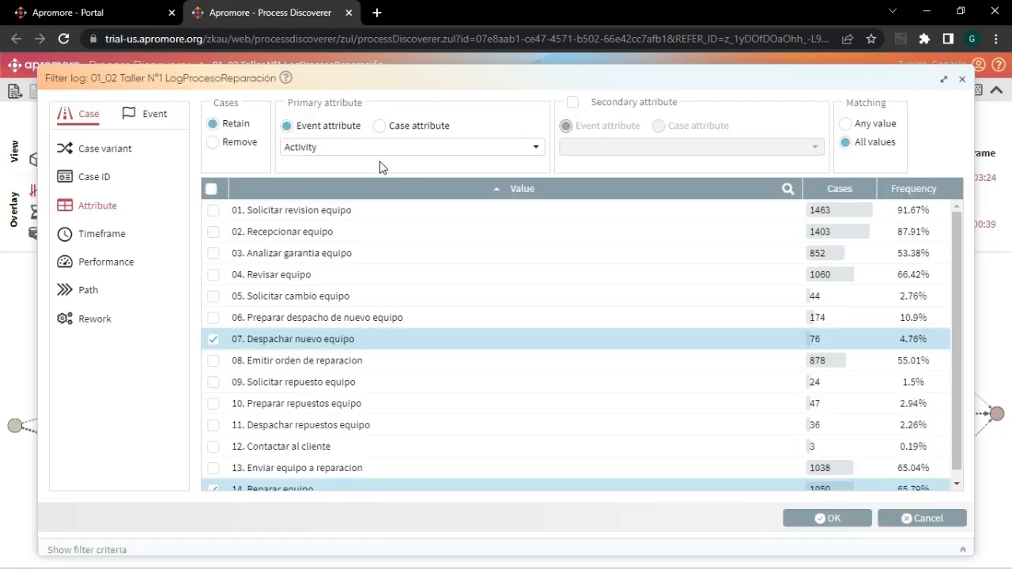
pyautogui.click(848, 124)
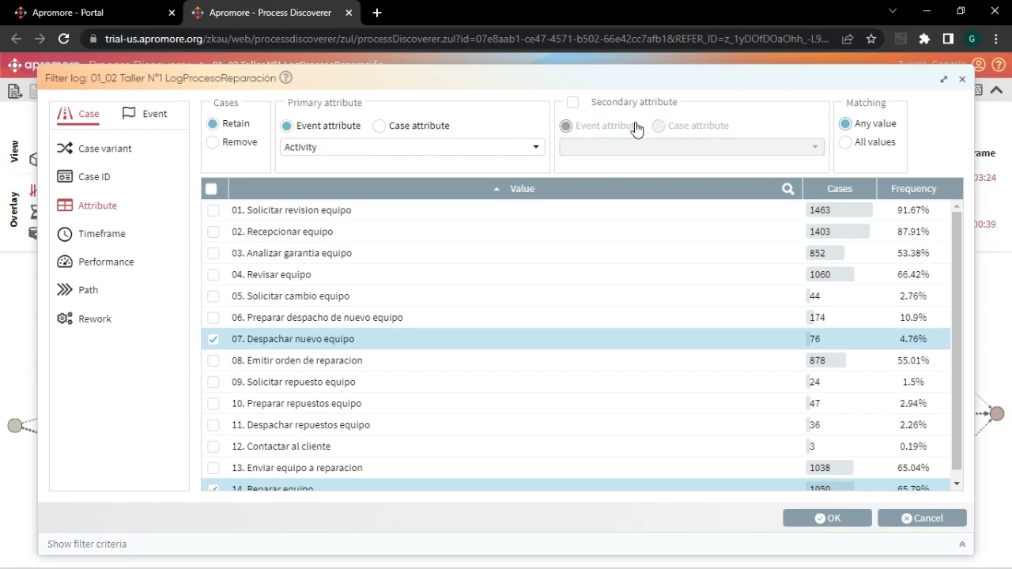
pyautogui.click(799, 522)
pyautogui.click(799, 520)
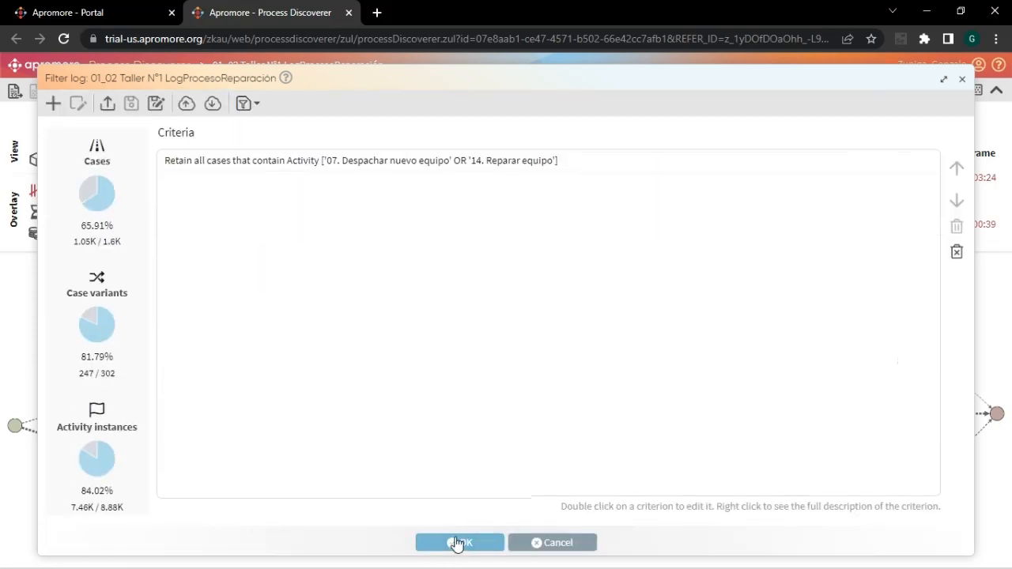
pyautogui.click(459, 542)
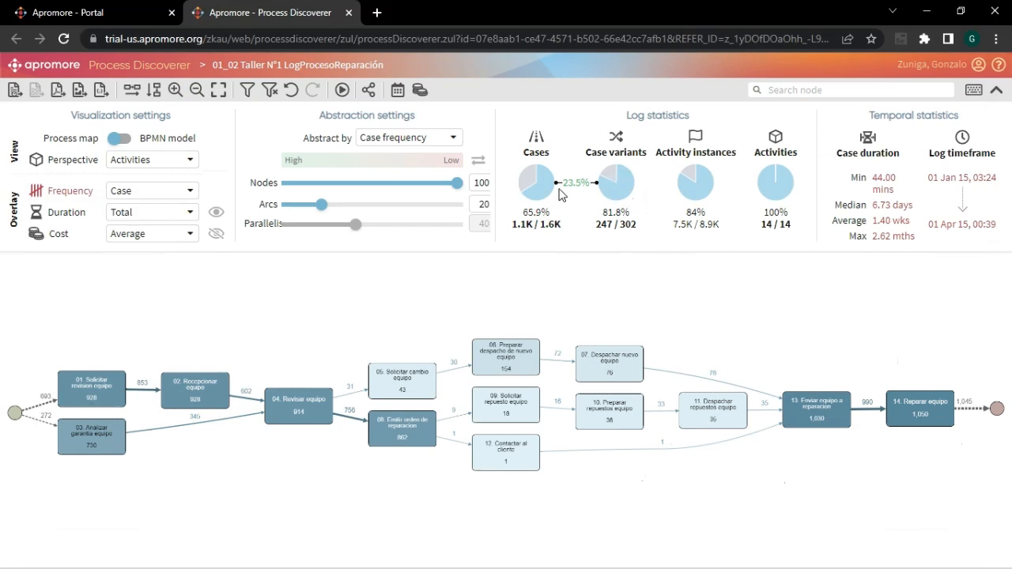
# - Open the log filter and start adding a new criterion alongside the existing Activity one
pyautogui.moveTo(564, 194)
pyautogui.click(247, 92)
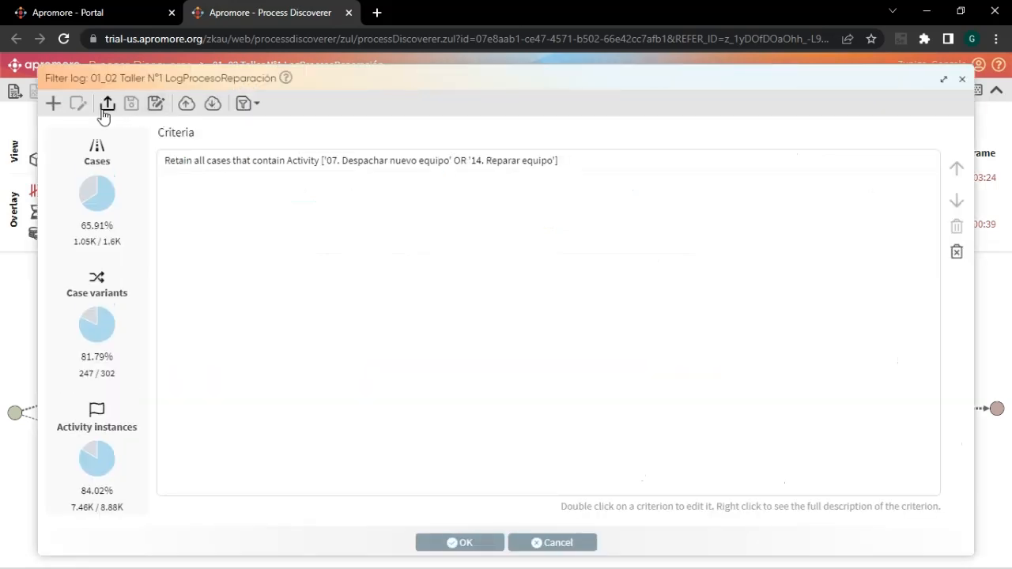
pyautogui.click(53, 105)
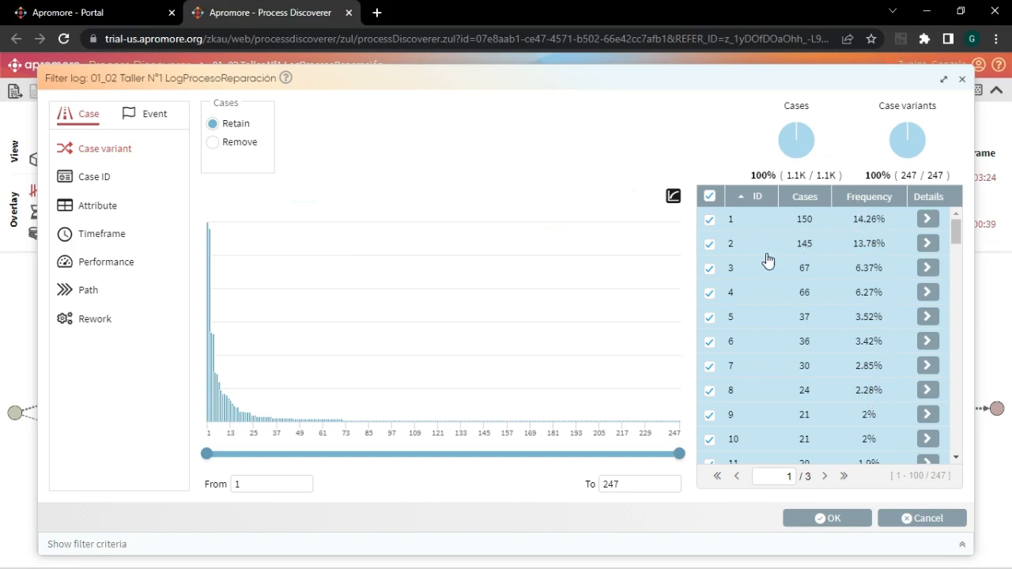
# - Clear the full case variant selection and select only variants 1 through 8 as the ones to retain
pyautogui.click(709, 196)
pyautogui.click(710, 219)
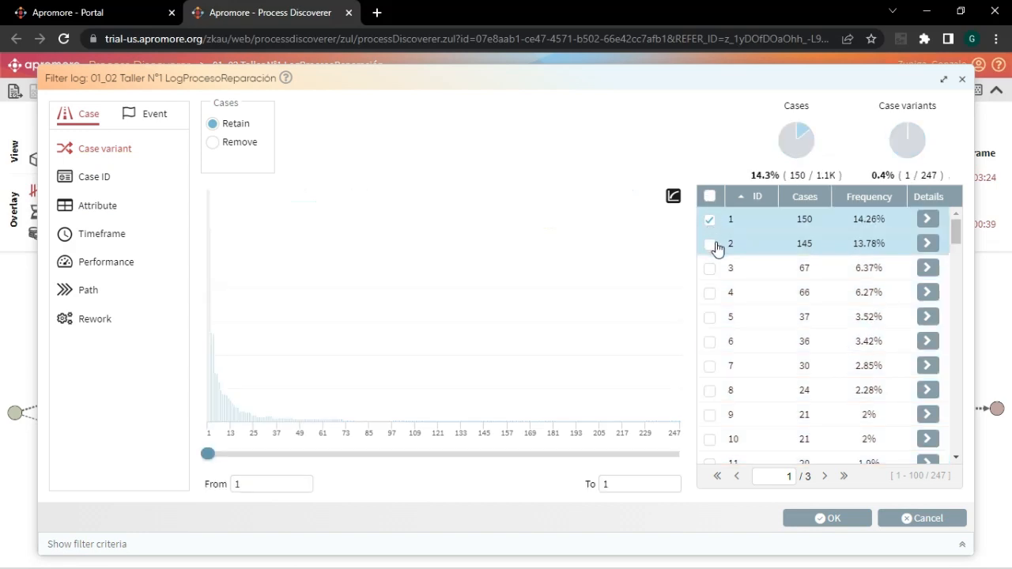
pyautogui.click(710, 244)
pyautogui.click(711, 270)
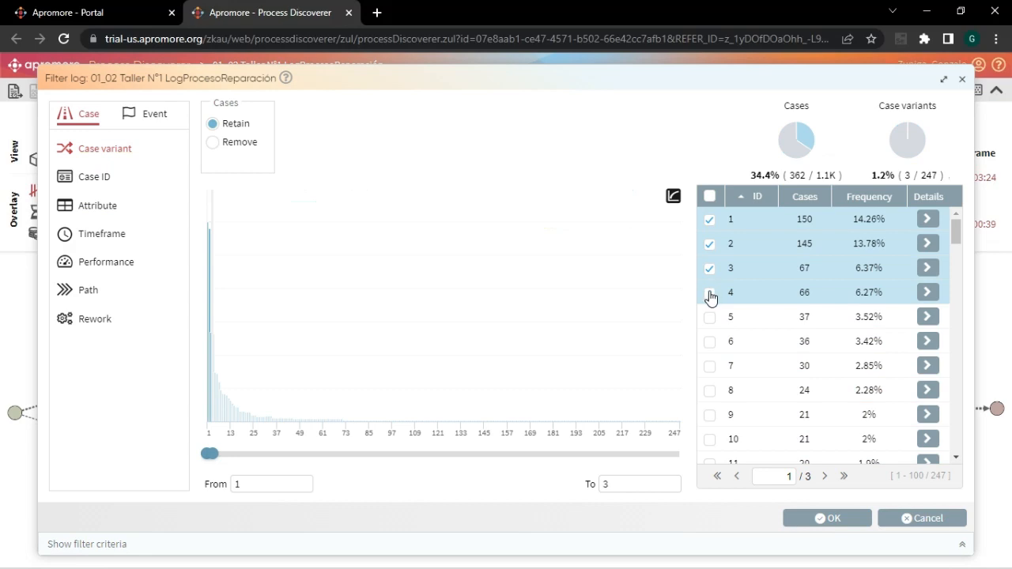
pyautogui.click(710, 293)
pyautogui.click(710, 318)
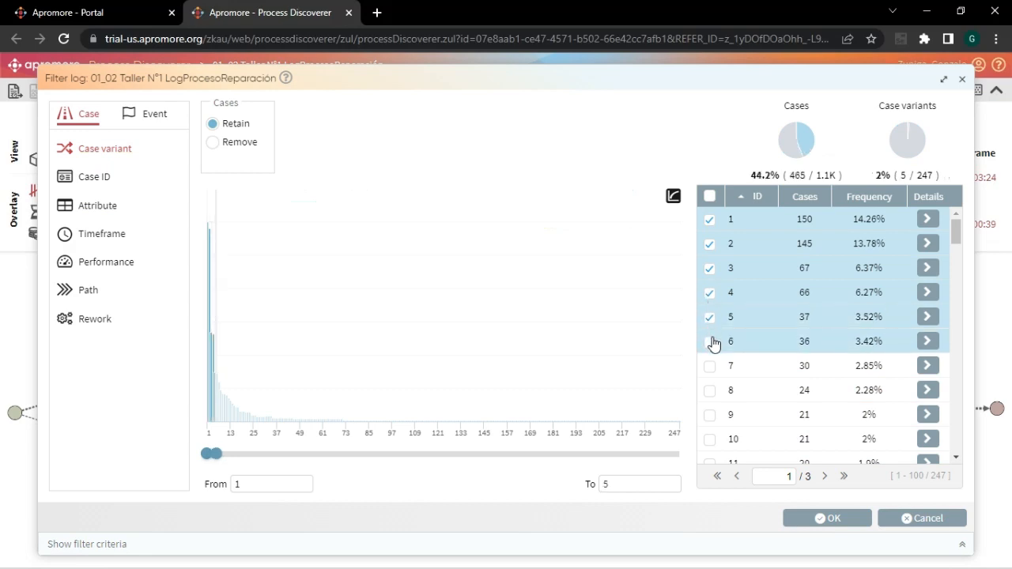
pyautogui.click(710, 342)
pyautogui.click(709, 390)
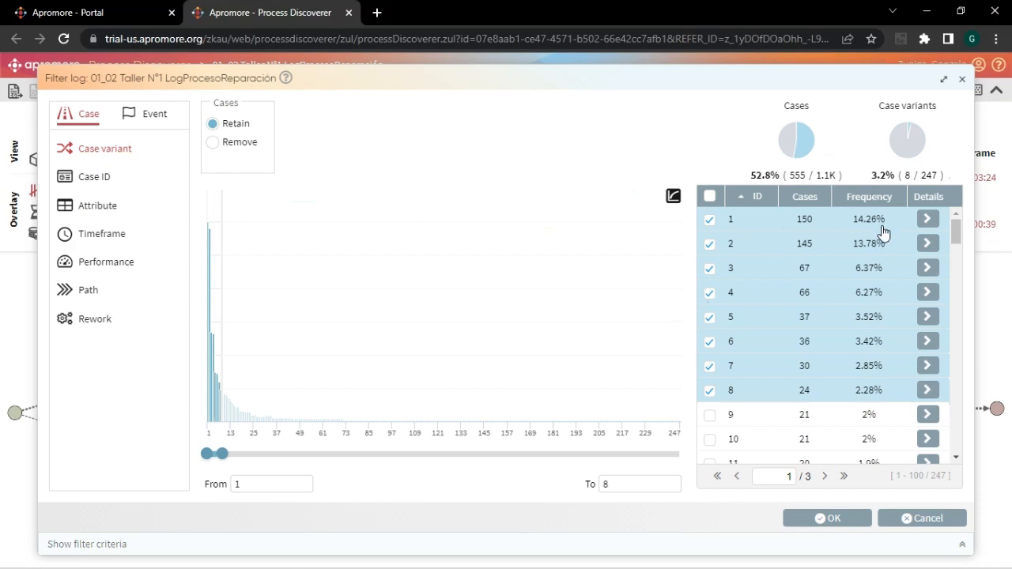
# - Extend the retained case variants with variants 9 and 10 and review the variant list
pyautogui.scroll(-2, 882, 368)
pyautogui.scroll(2, 886, 375)
pyautogui.scroll(-2, 883, 403)
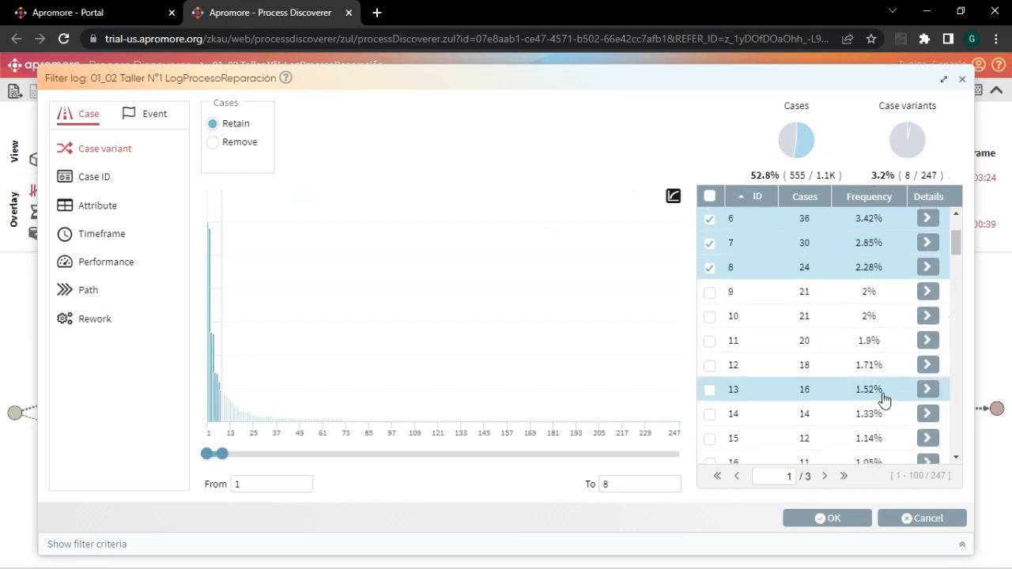
pyautogui.click(710, 267)
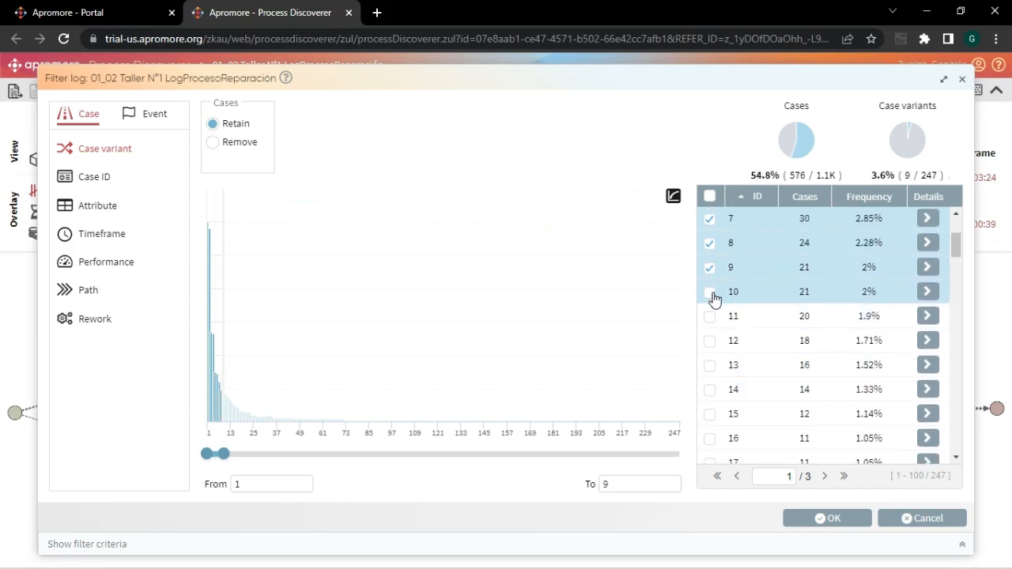
pyautogui.click(709, 292)
pyautogui.scroll(2, 880, 281)
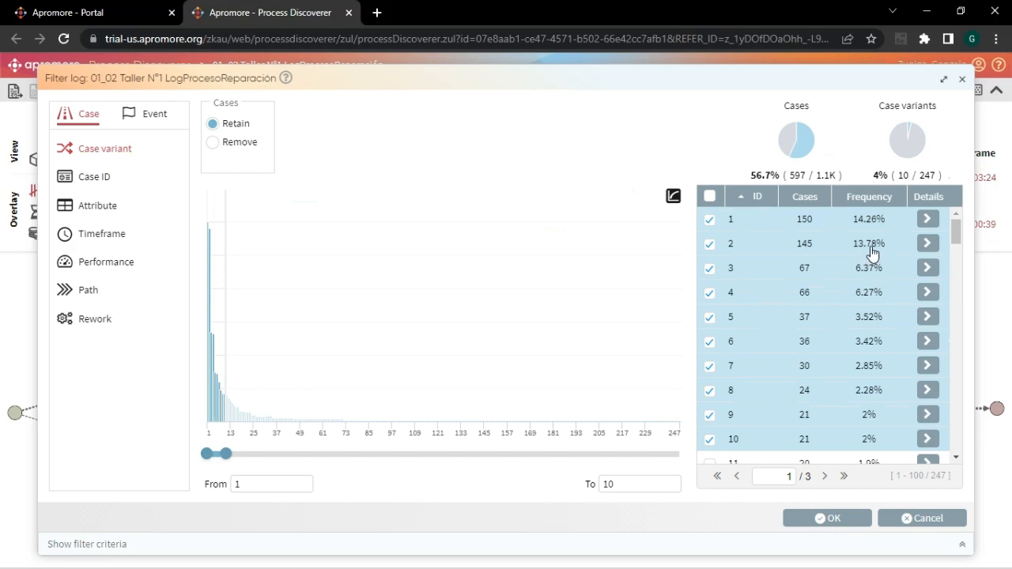
pyautogui.scroll(-3, 764, 224)
pyautogui.scroll(3, 762, 221)
# - Look at the Case ID filter options and browse the list of cases
pyautogui.click(94, 181)
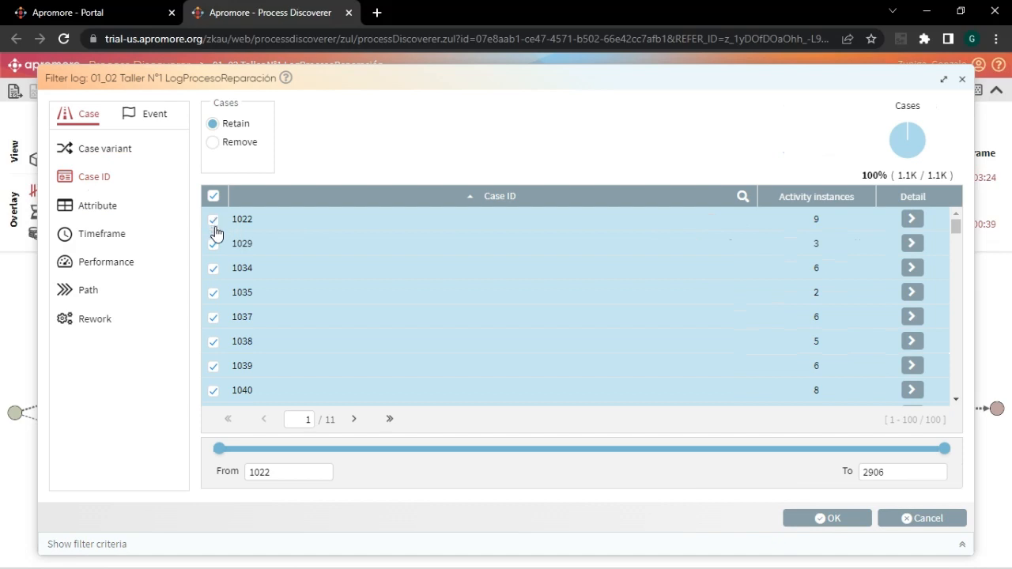
pyautogui.scroll(-4, 217, 353)
pyautogui.scroll(3, 224, 348)
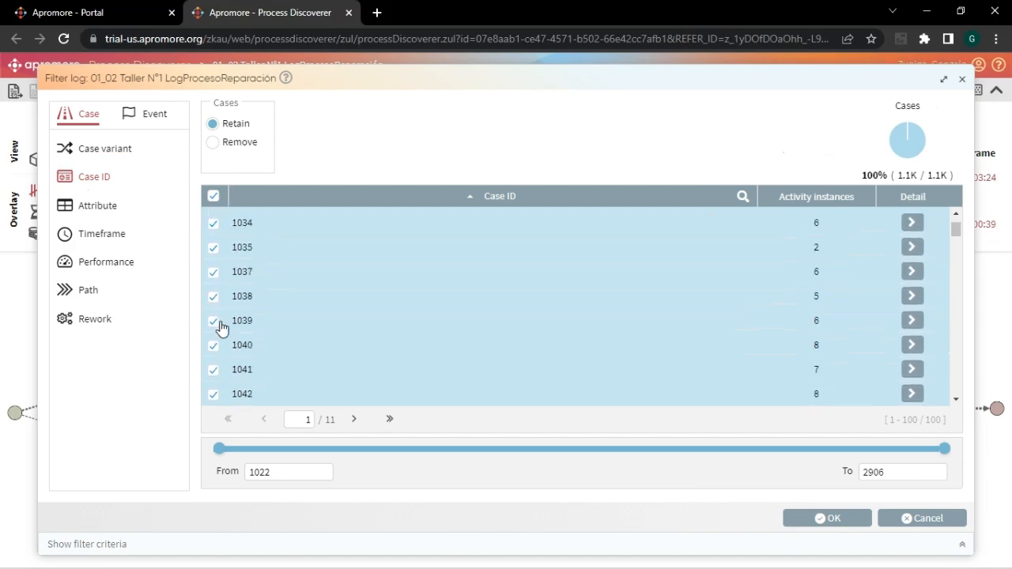
pyautogui.scroll(1, 221, 328)
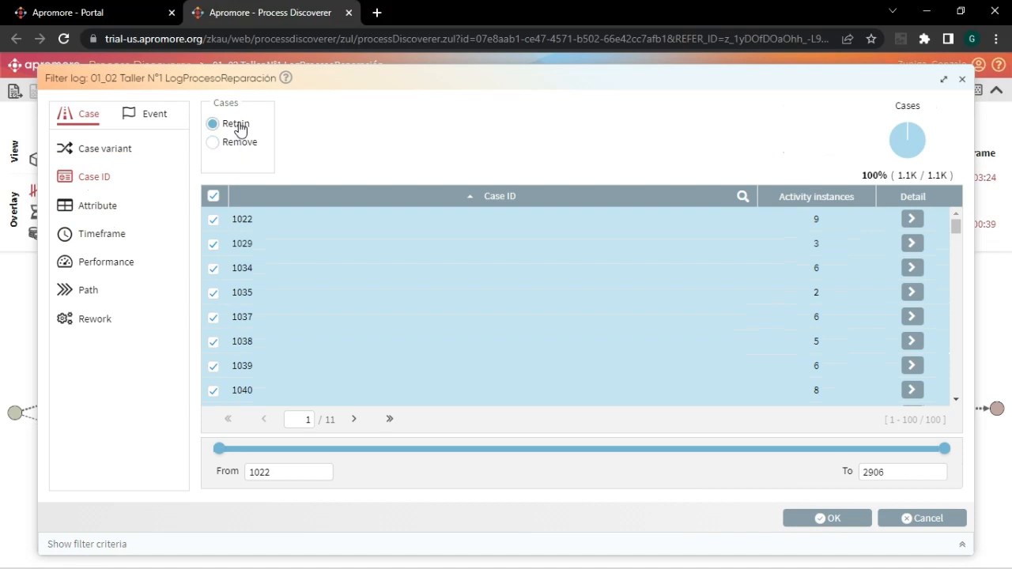
# - In the attribute filter, view the values of the Resource event attribute and return to Activity
pyautogui.click(100, 208)
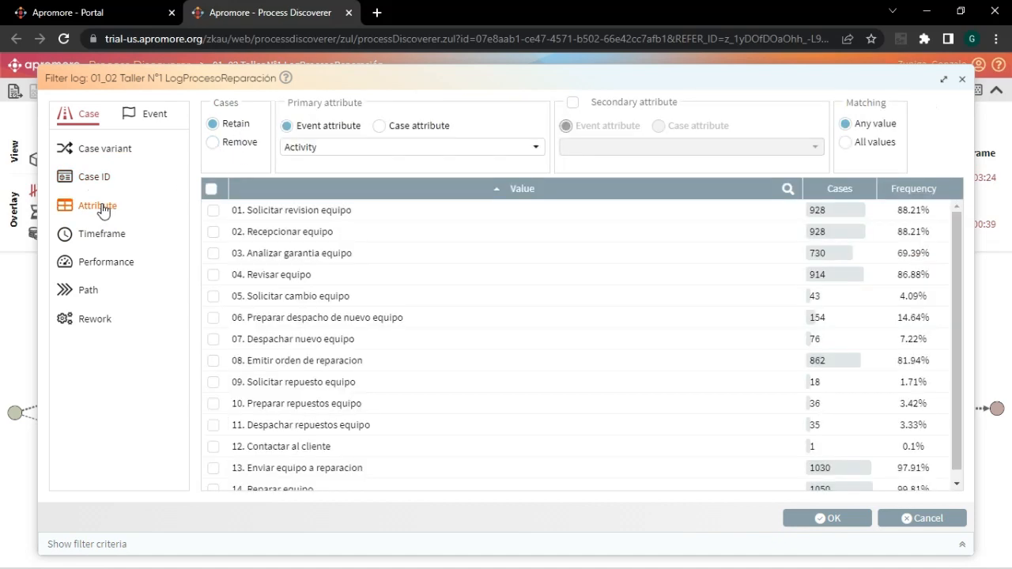
pyautogui.click(537, 149)
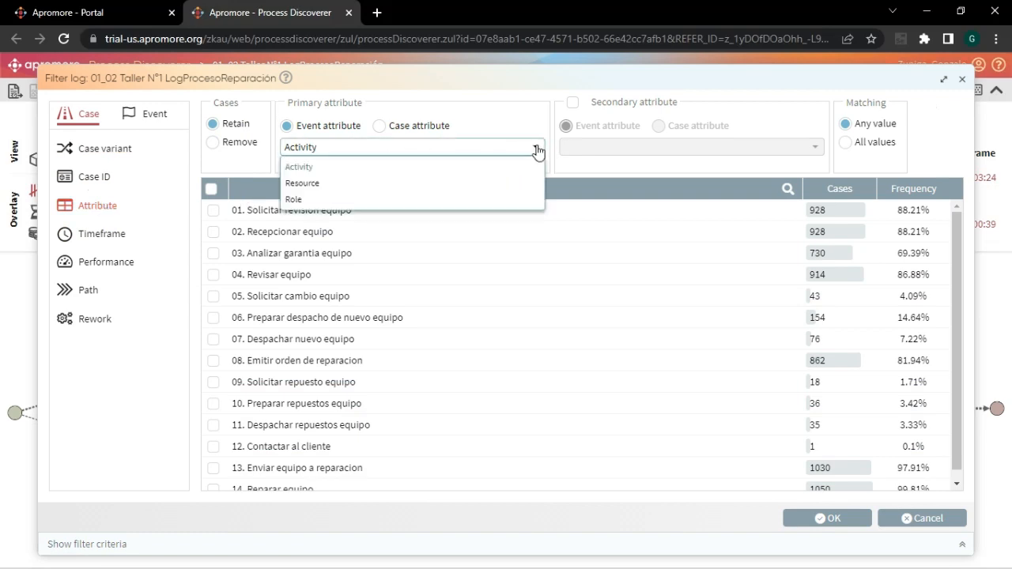
pyautogui.click(314, 186)
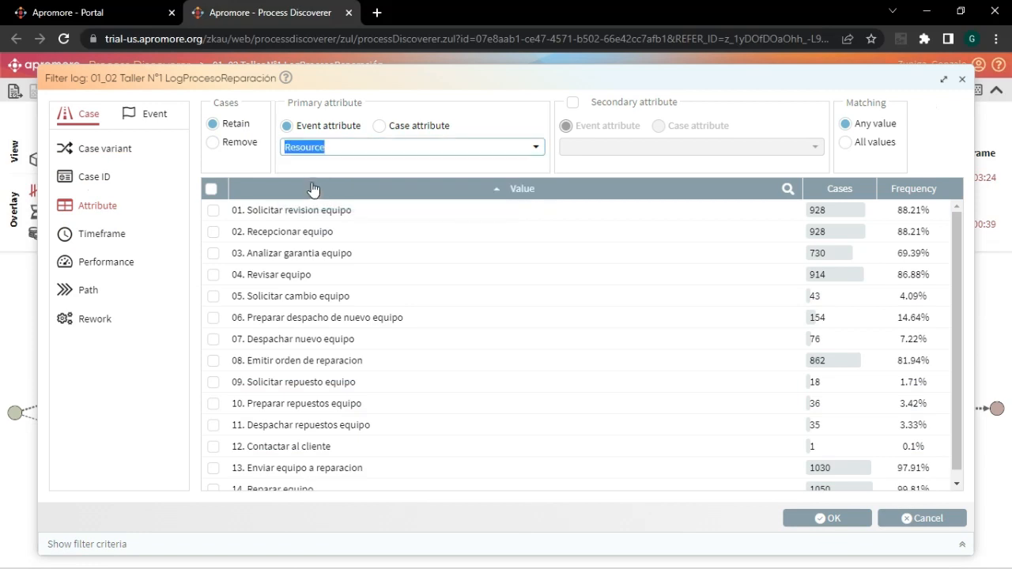
pyautogui.click(535, 148)
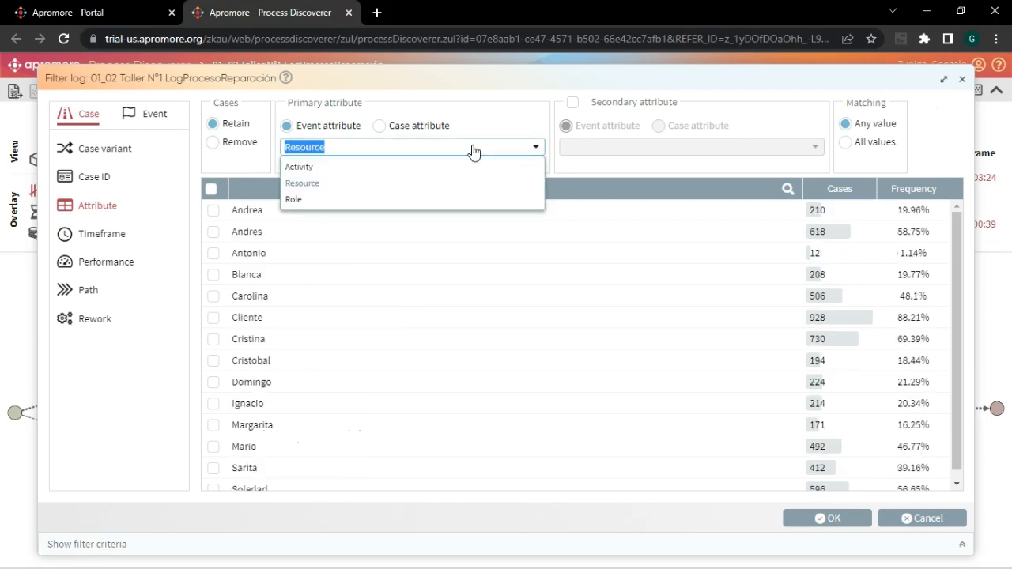
pyautogui.click(309, 167)
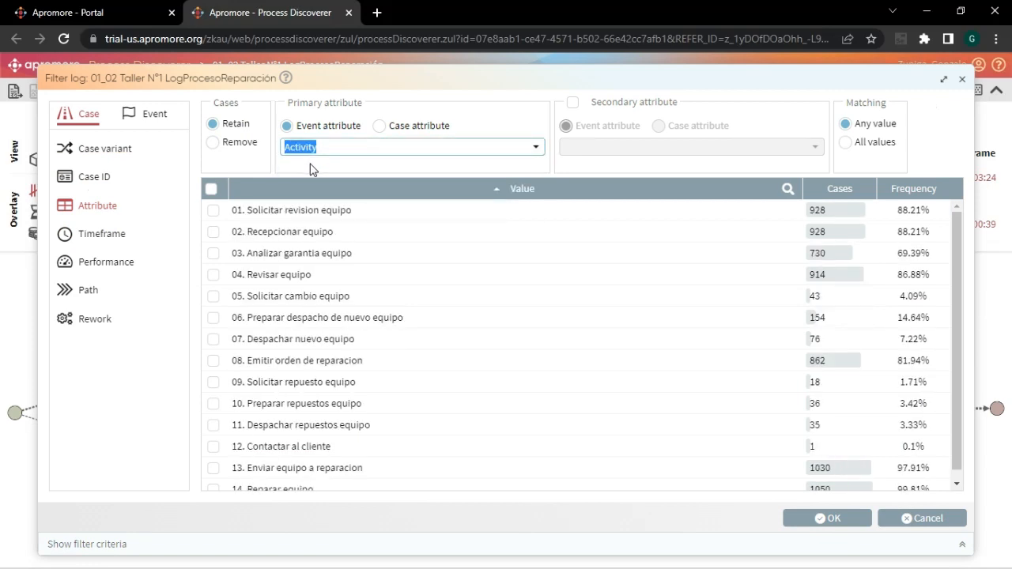
# - View the marca case attribute's values, and add a case attribute criterion retaining cases whose sucursal is ARICA
pyautogui.click(380, 128)
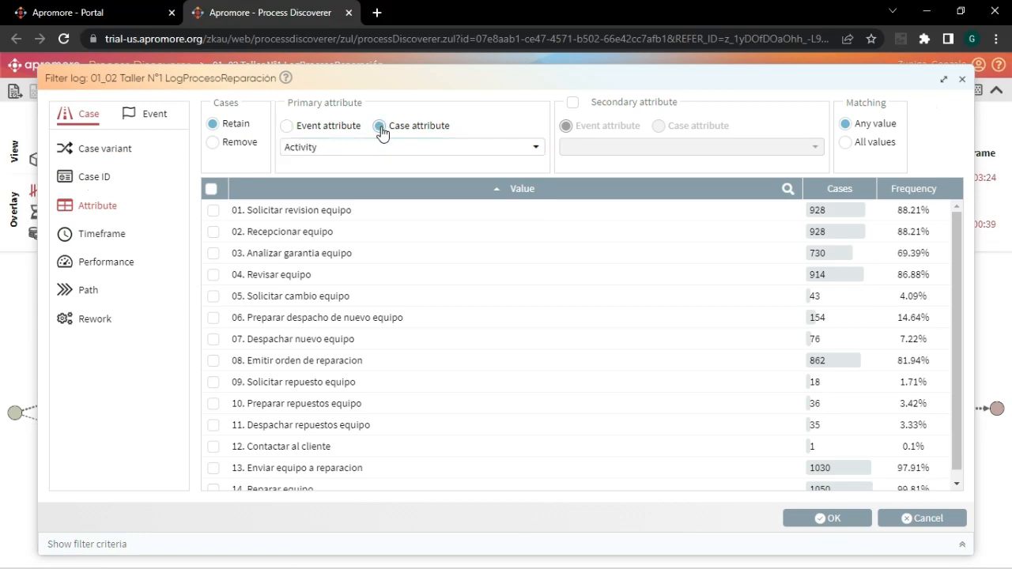
pyautogui.click(537, 150)
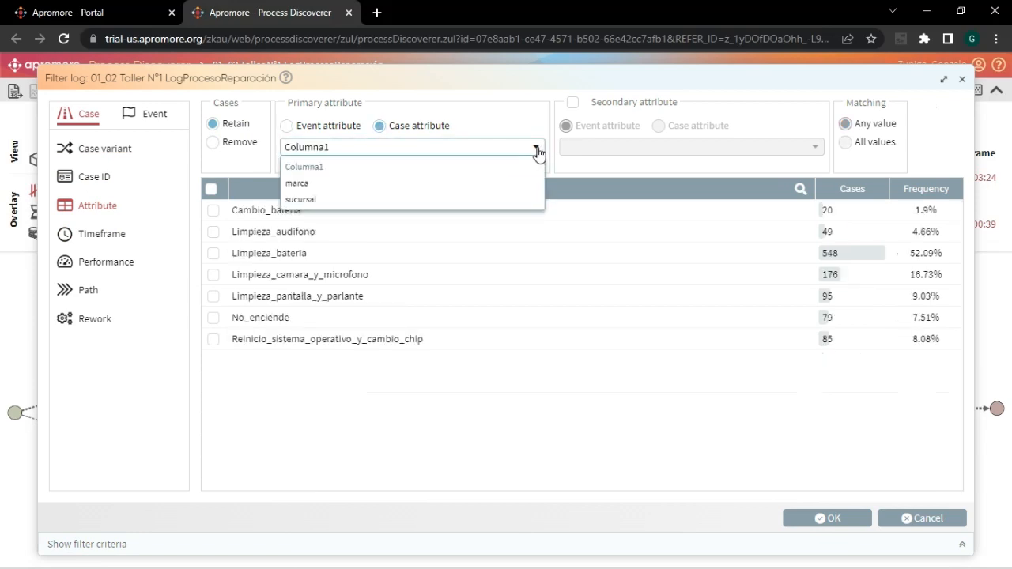
pyautogui.click(324, 188)
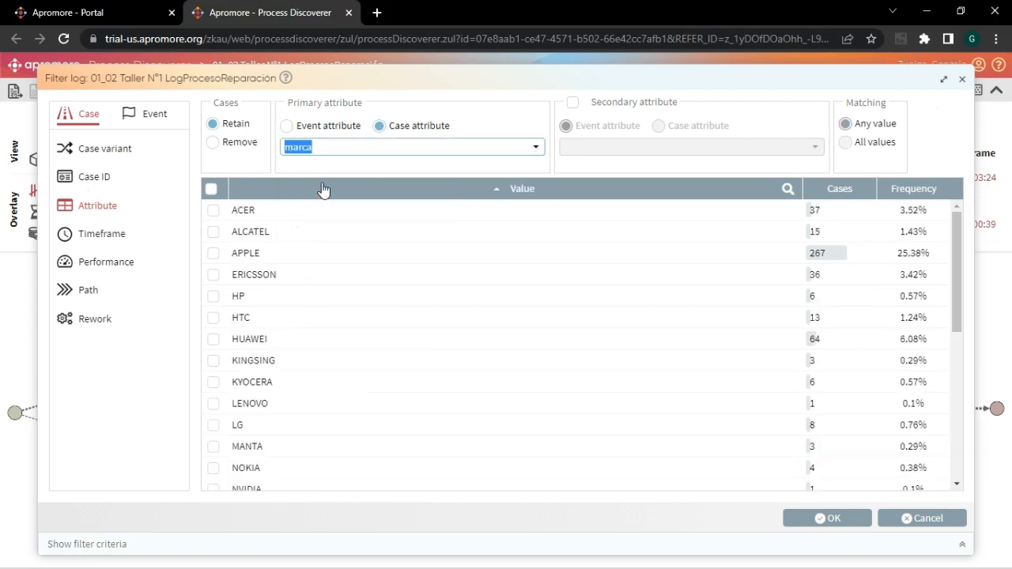
pyautogui.click(535, 149)
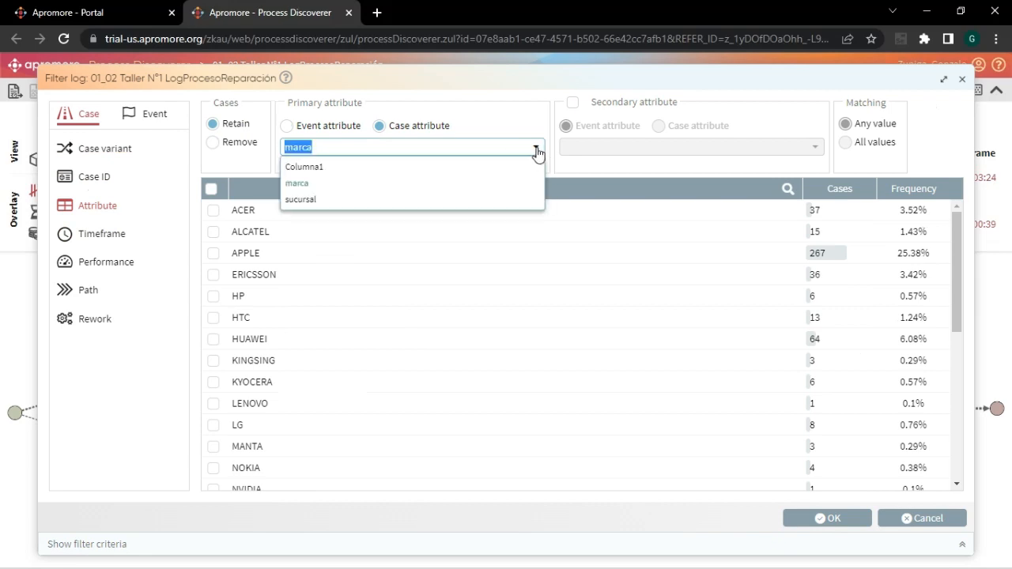
pyautogui.click(330, 203)
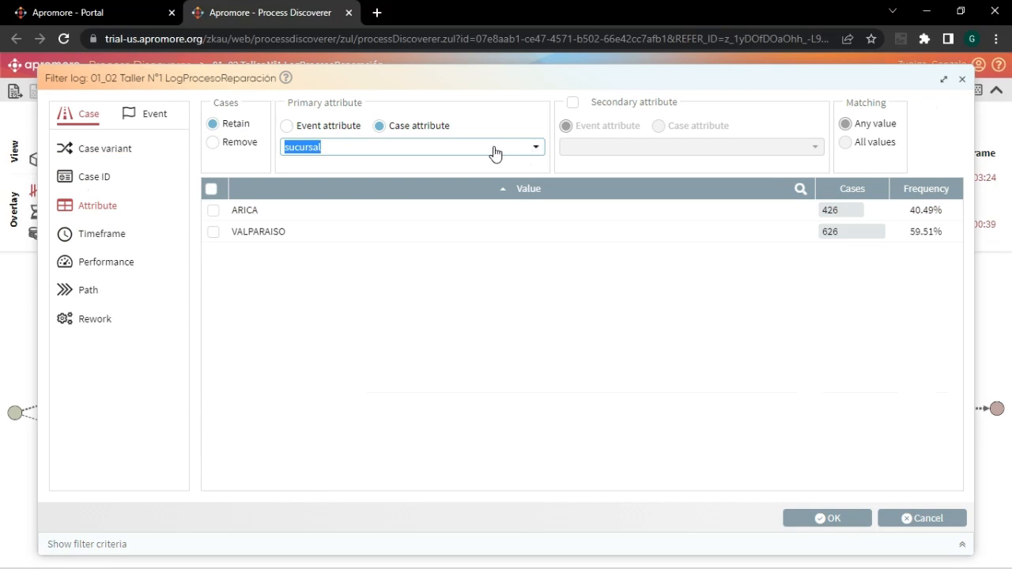
pyautogui.click(212, 212)
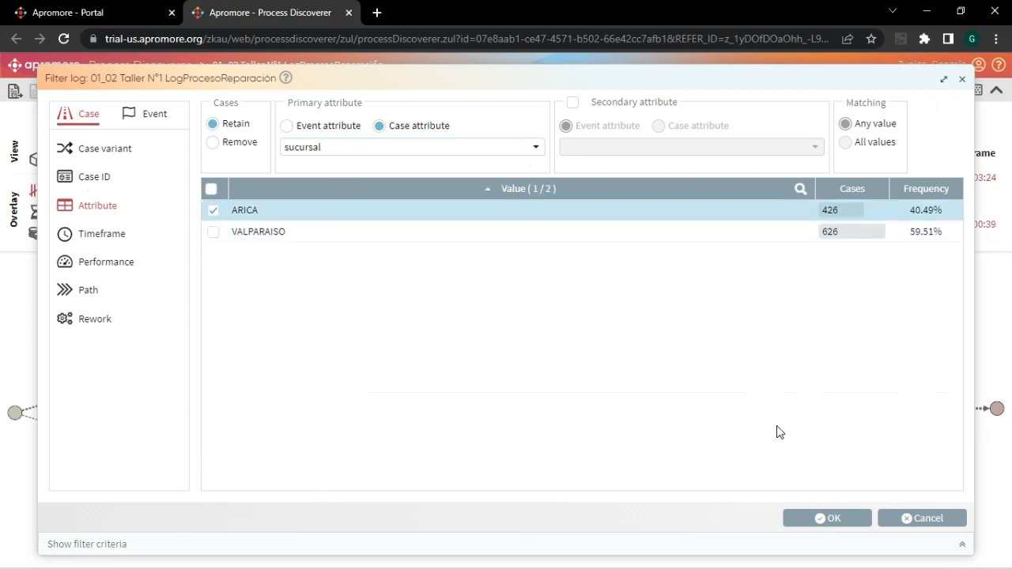
pyautogui.click(797, 519)
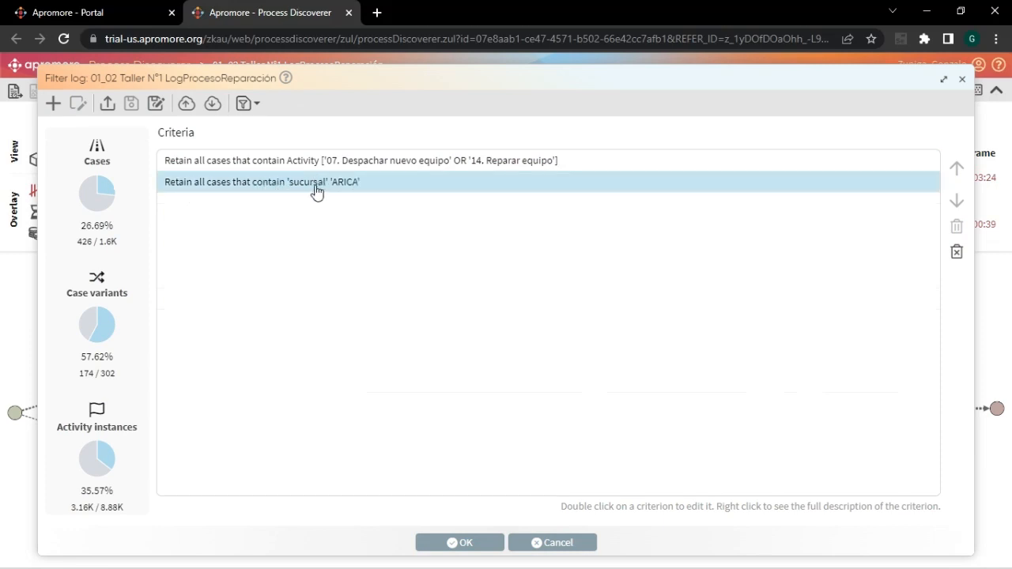
pyautogui.click(53, 110)
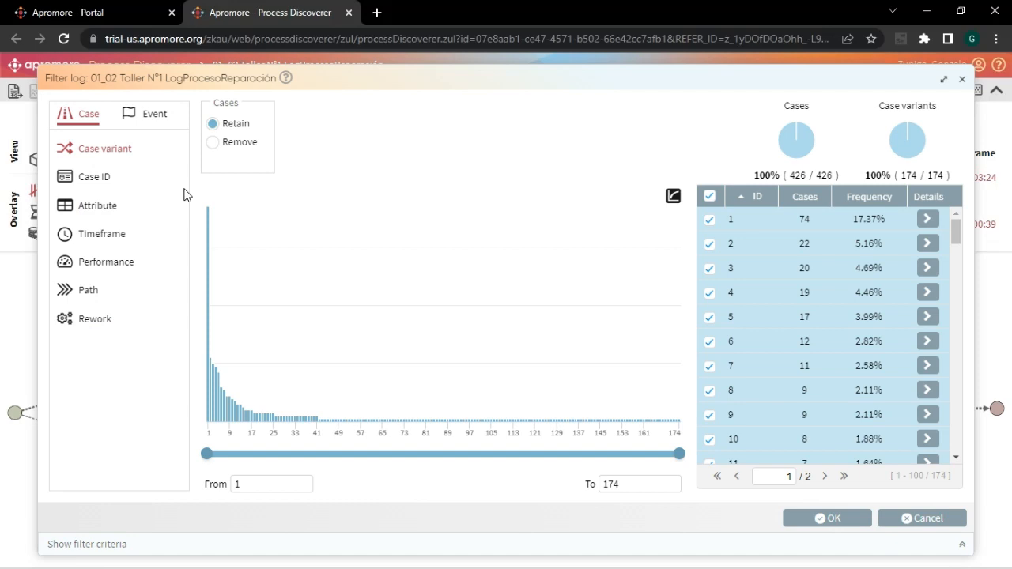
pyautogui.click(97, 241)
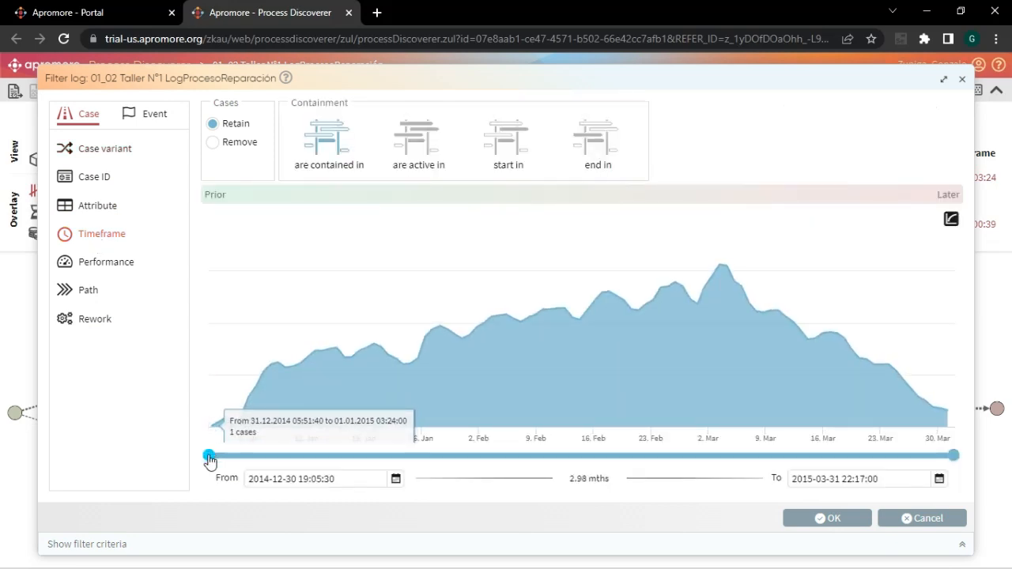
pyautogui.moveTo(209, 457); pyautogui.dragTo(479, 457)
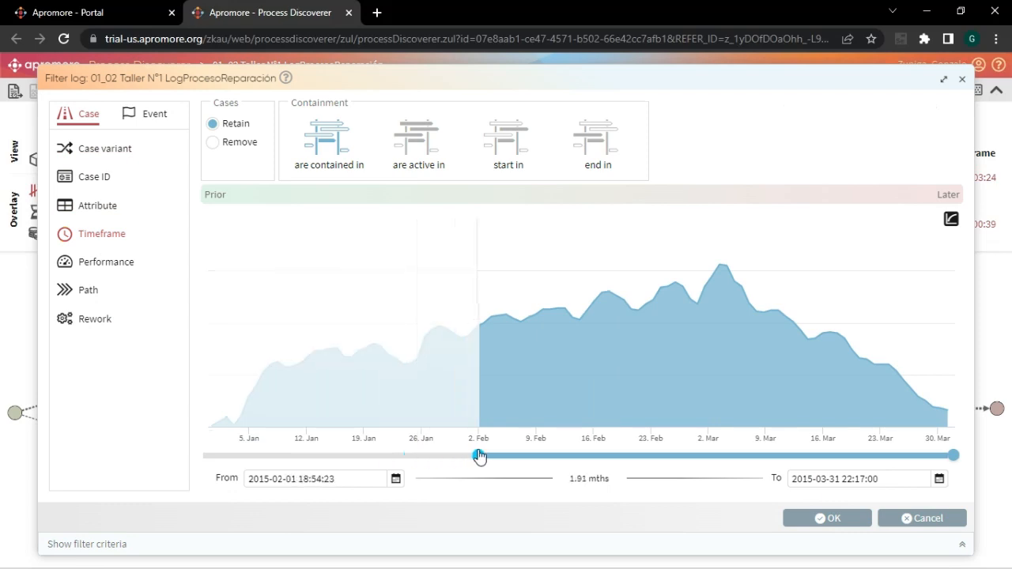
pyautogui.rightClick(479, 456)
pyautogui.click(949, 459)
pyautogui.moveTo(947, 457); pyautogui.dragTo(880, 461)
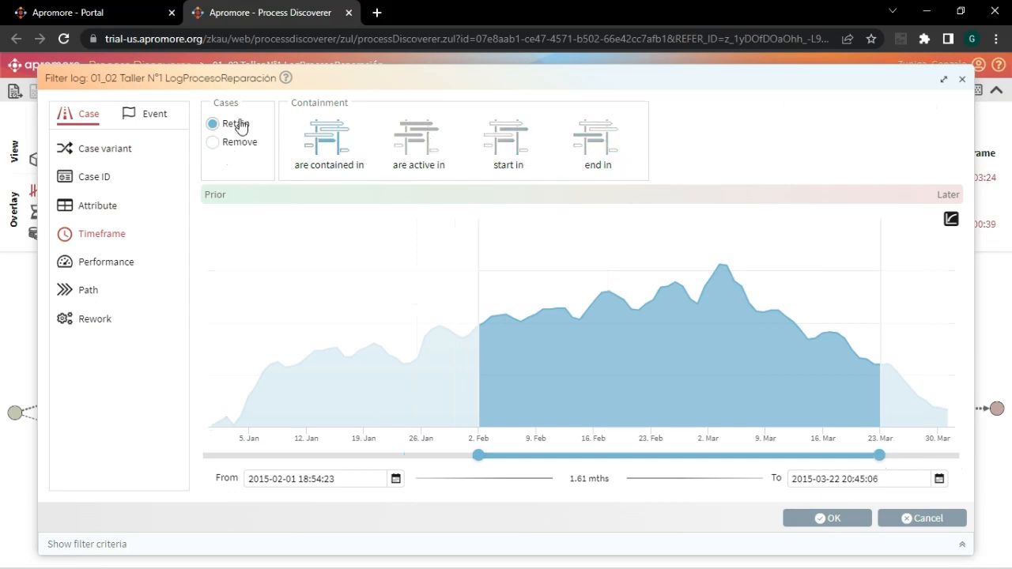
# - In the performance filter, try a maximum case duration of 20.76 days, restore the full range, and set the minimum to 20.68 days
pyautogui.click(108, 265)
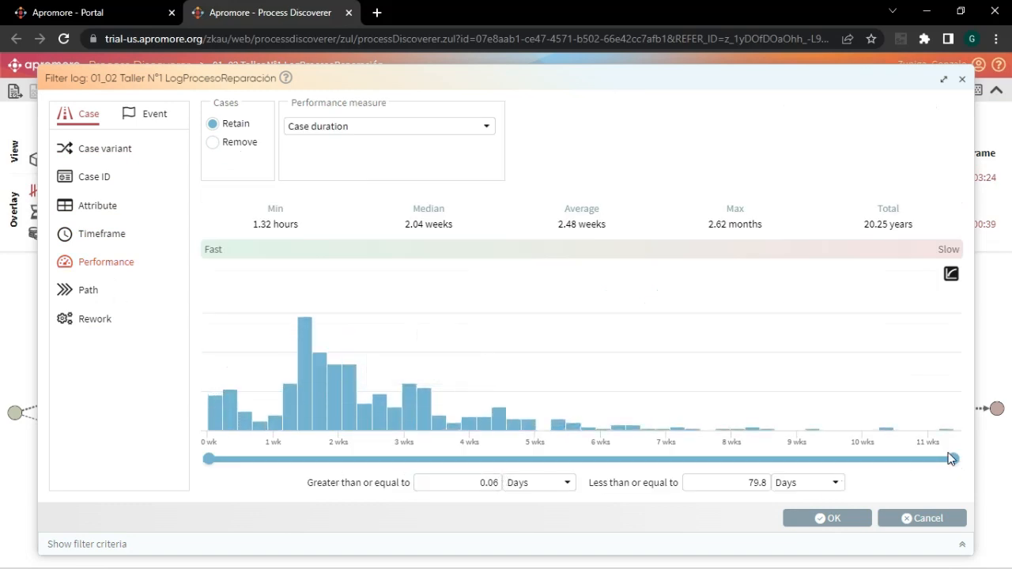
pyautogui.moveTo(954, 460); pyautogui.dragTo(402, 446)
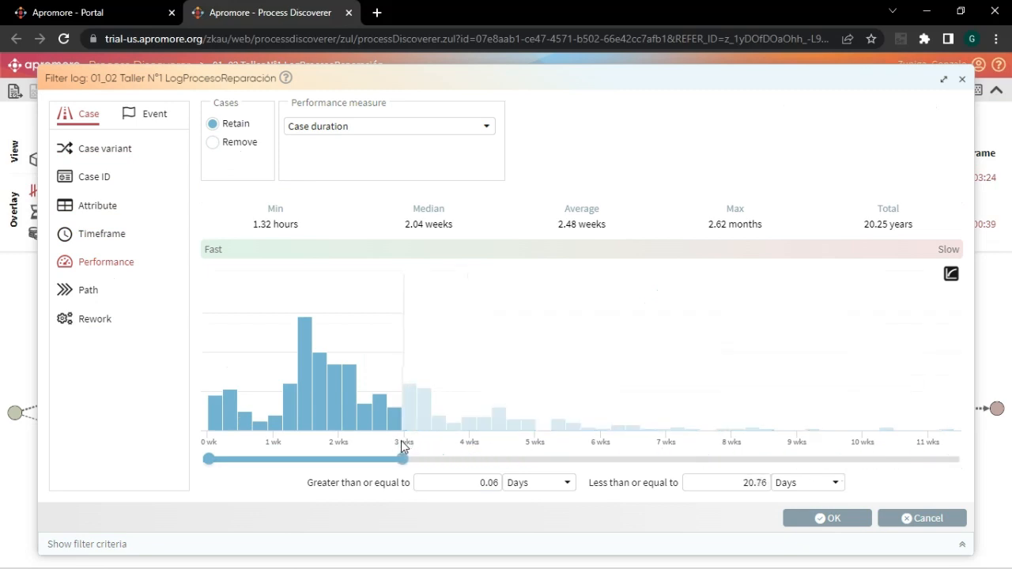
pyautogui.moveTo(403, 459); pyautogui.dragTo(965, 455)
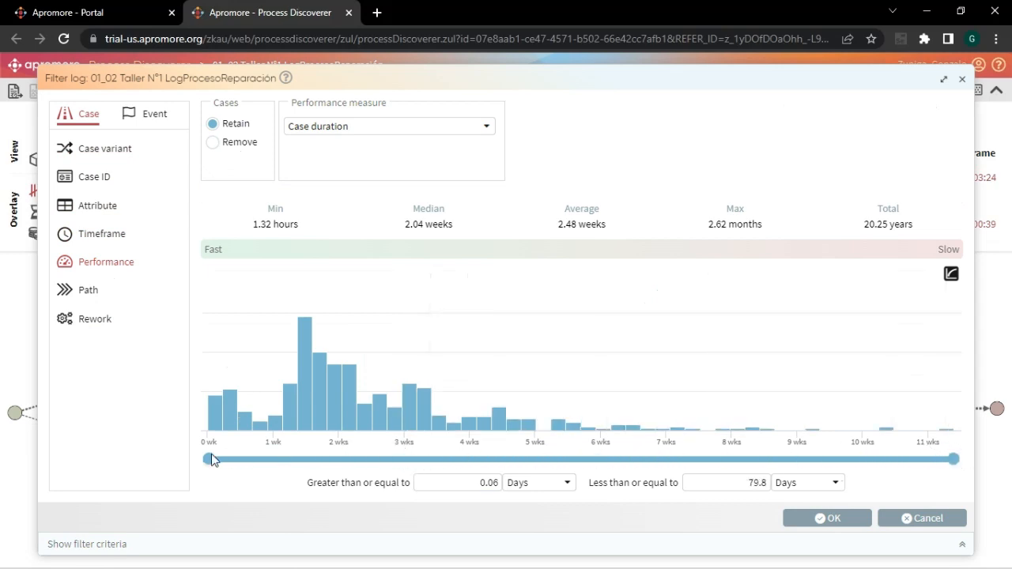
pyautogui.moveTo(210, 463); pyautogui.dragTo(399, 450)
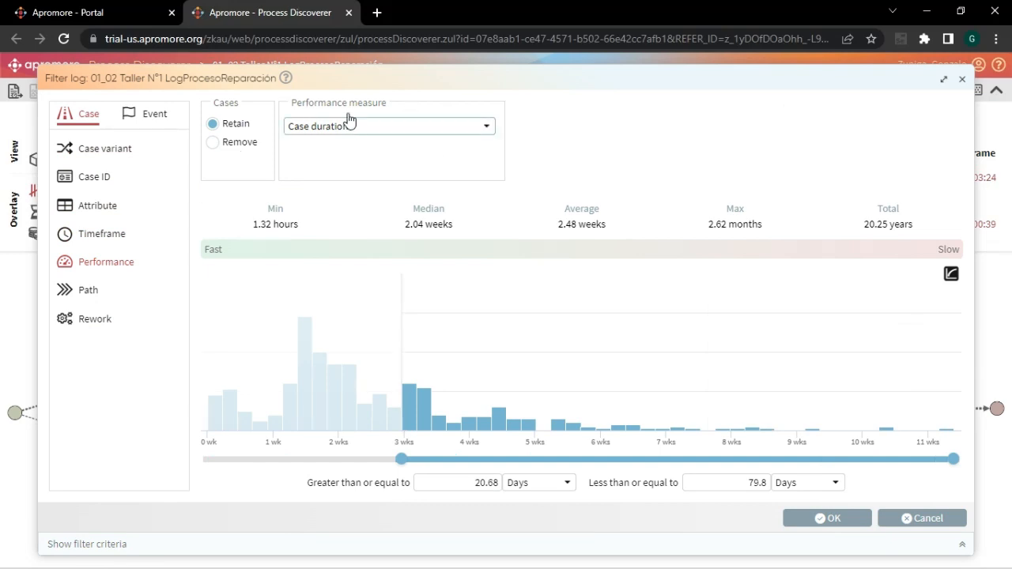
# - Switch the performance filter's measure to Case length and look through the other available performance measures
pyautogui.click(486, 127)
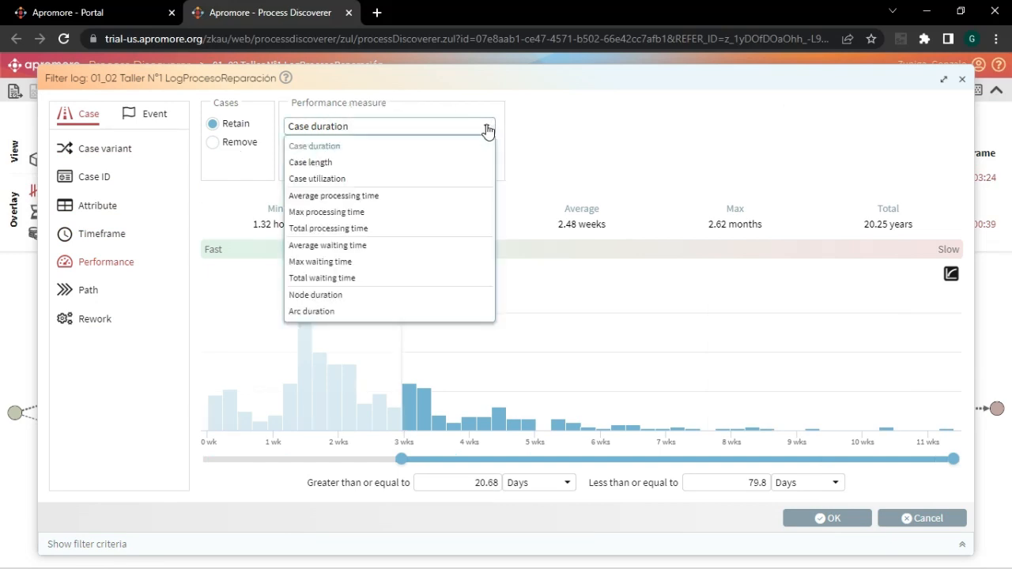
pyautogui.click(331, 163)
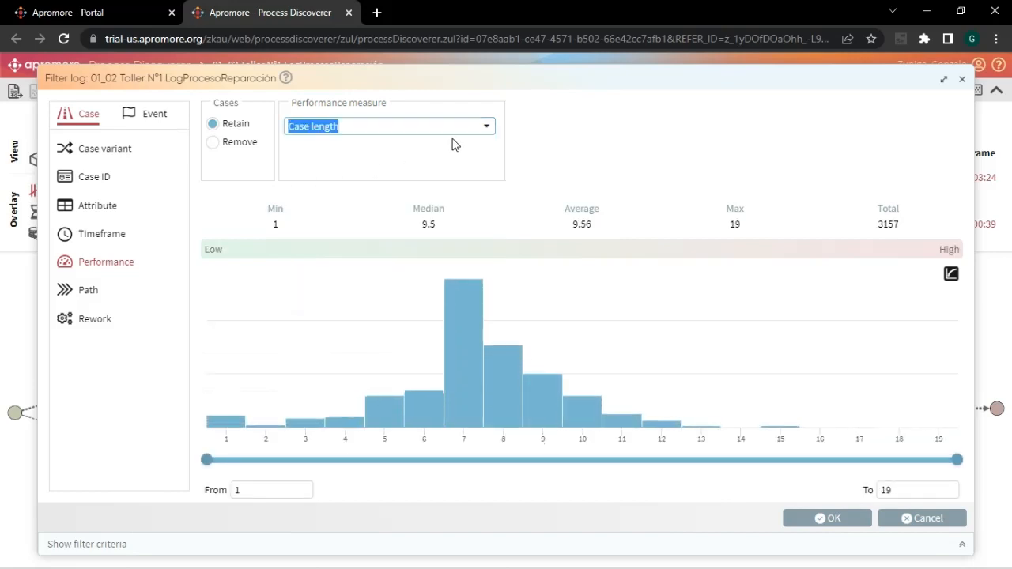
pyautogui.click(487, 128)
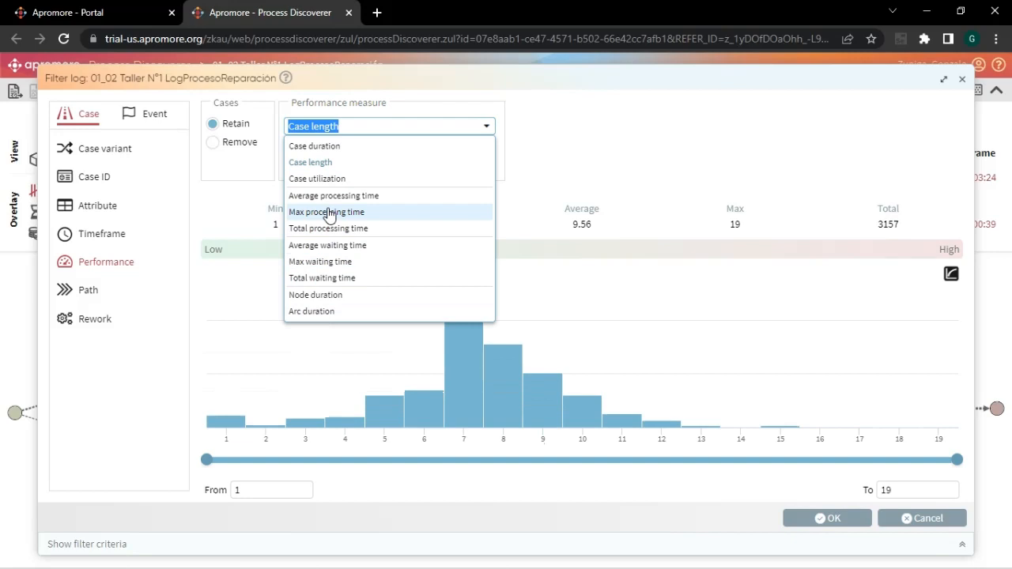
pyautogui.click(570, 119)
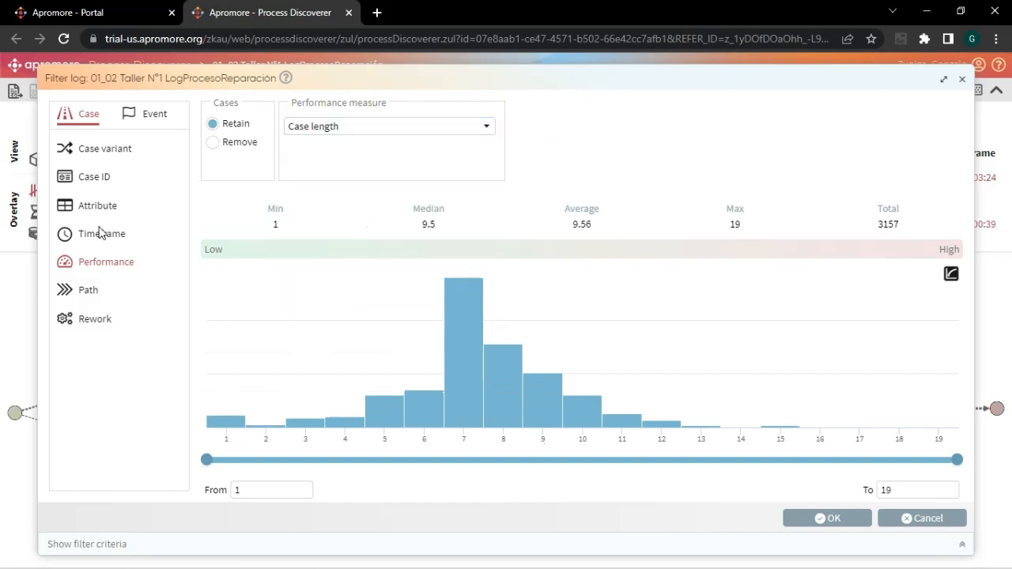
# - Try a path criterion retaining cases where 04. Revisar equipo is directly followed by 05. Solicitar cambio equipo
pyautogui.click(80, 297)
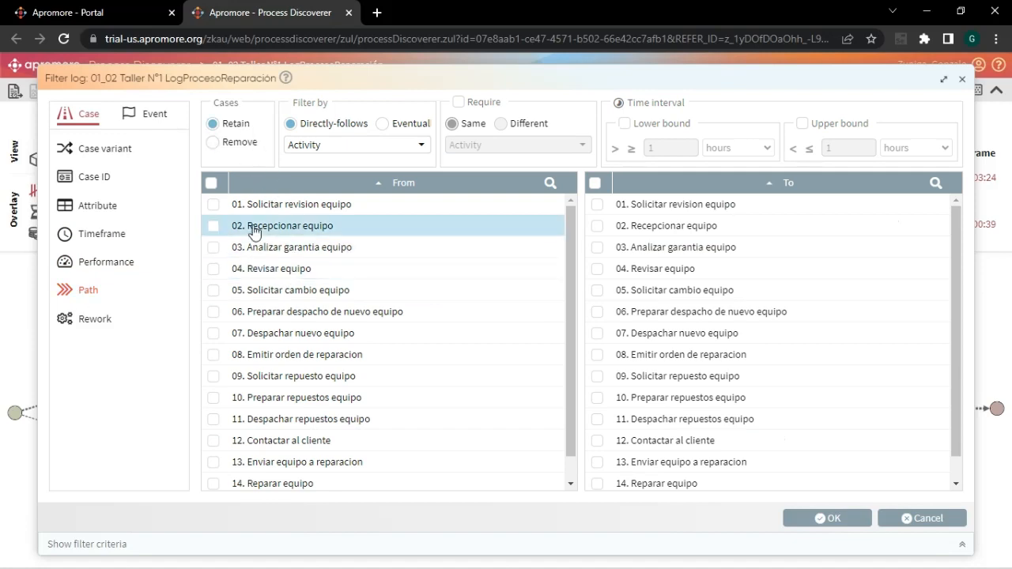
pyautogui.click(215, 274)
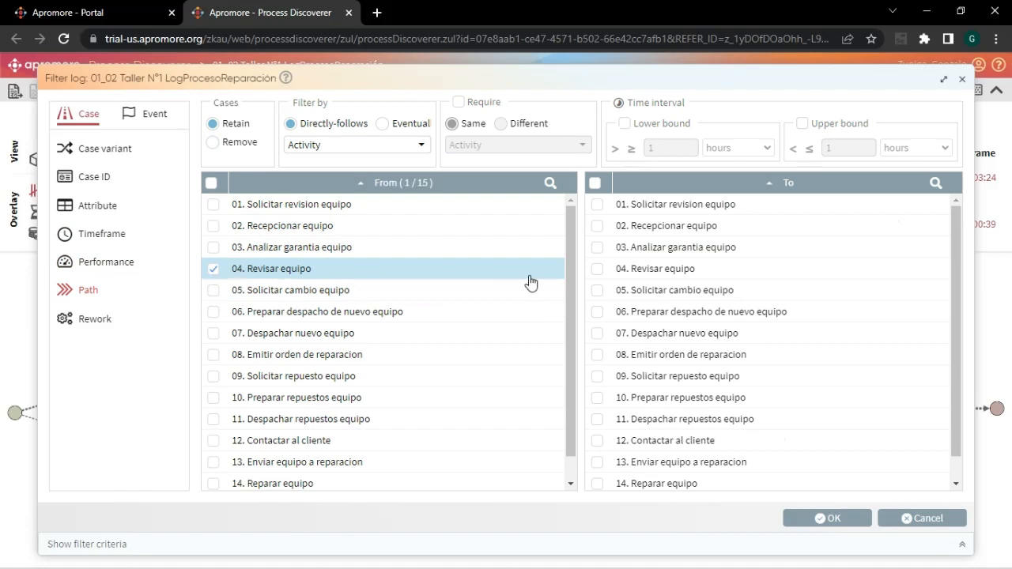
pyautogui.click(598, 291)
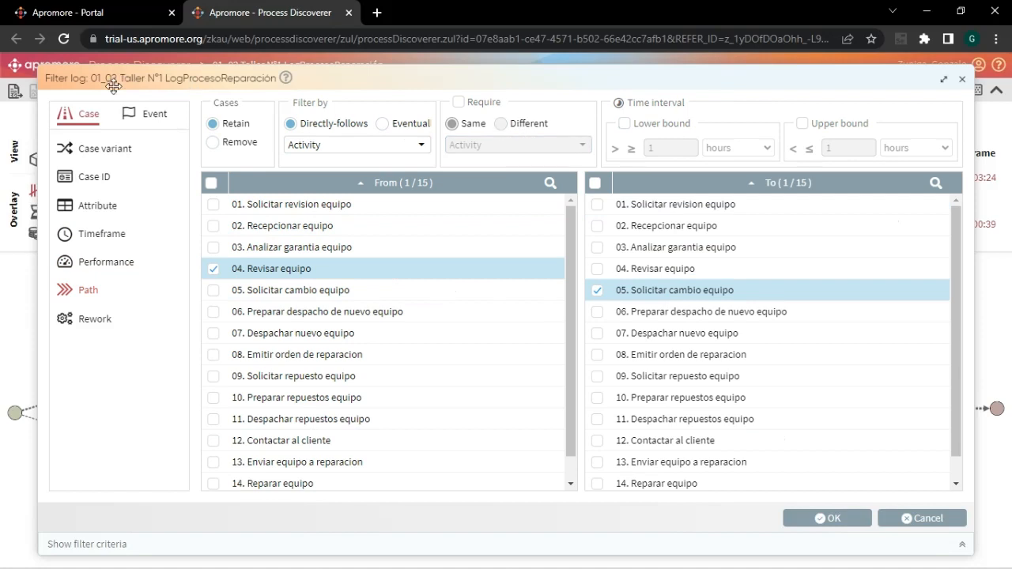
pyautogui.click(214, 125)
# - Add a rework criterion retaining cases where 04. Revisar equipo occurs at least 3 times and no more than 5 times
pyautogui.click(89, 321)
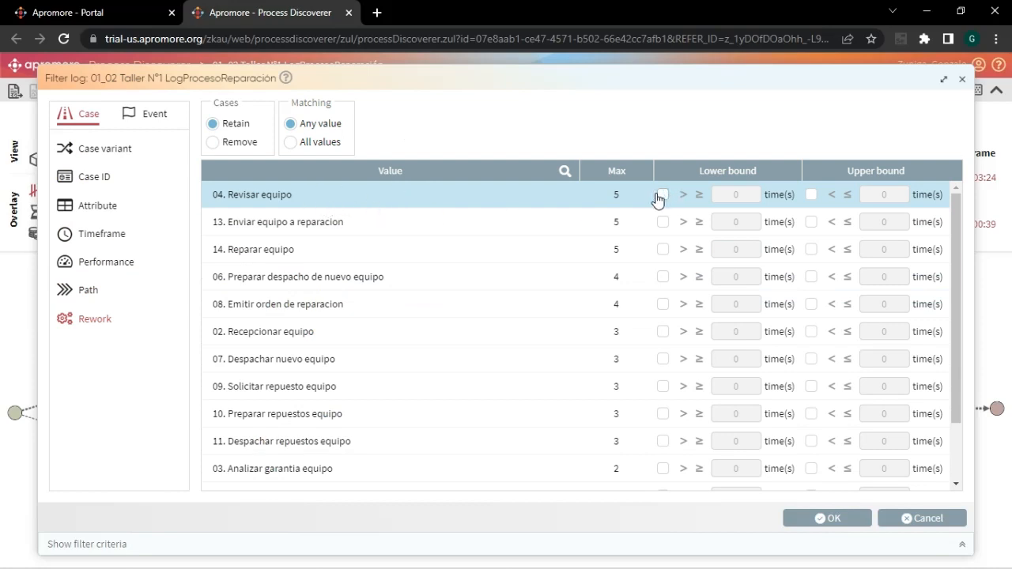
pyautogui.scroll(-2, 309, 225)
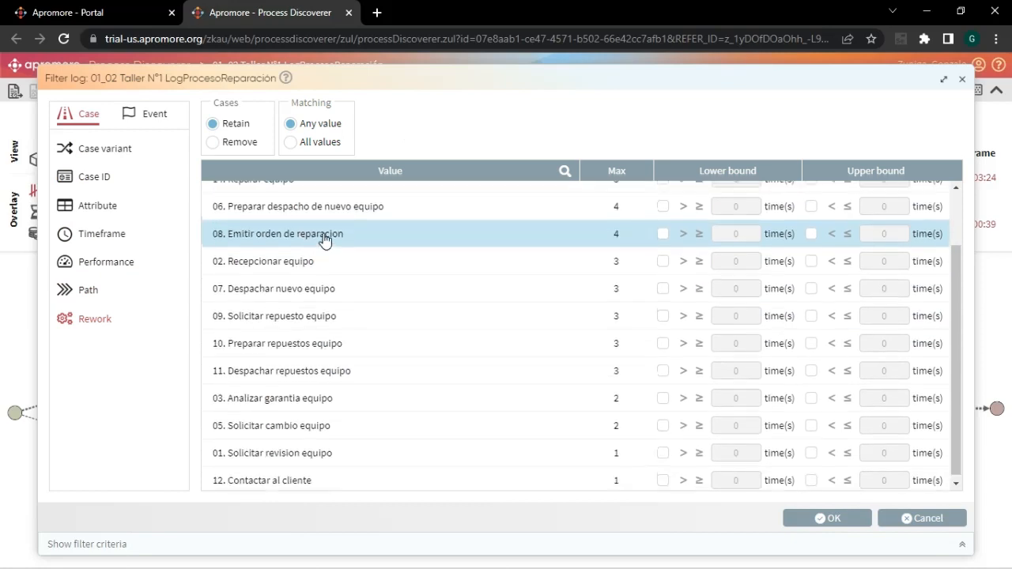
pyautogui.scroll(2, 324, 237)
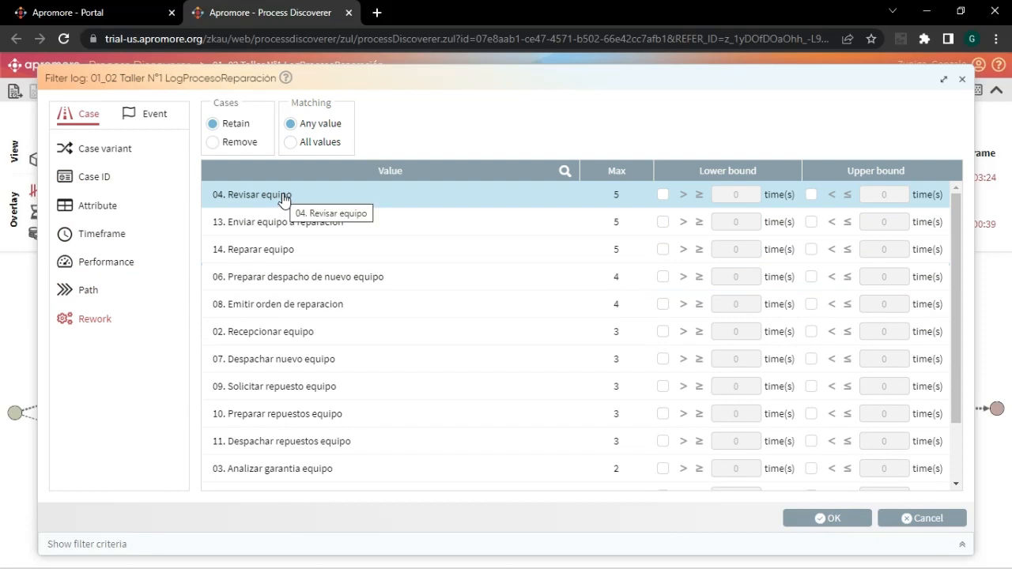
pyautogui.click(663, 195)
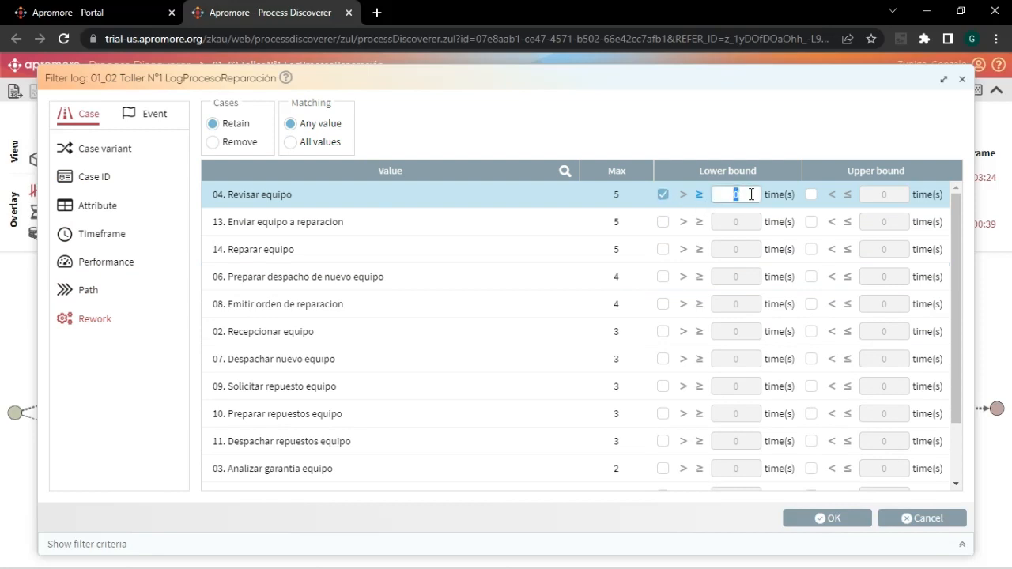
pyautogui.click(811, 194)
pyautogui.click(813, 196)
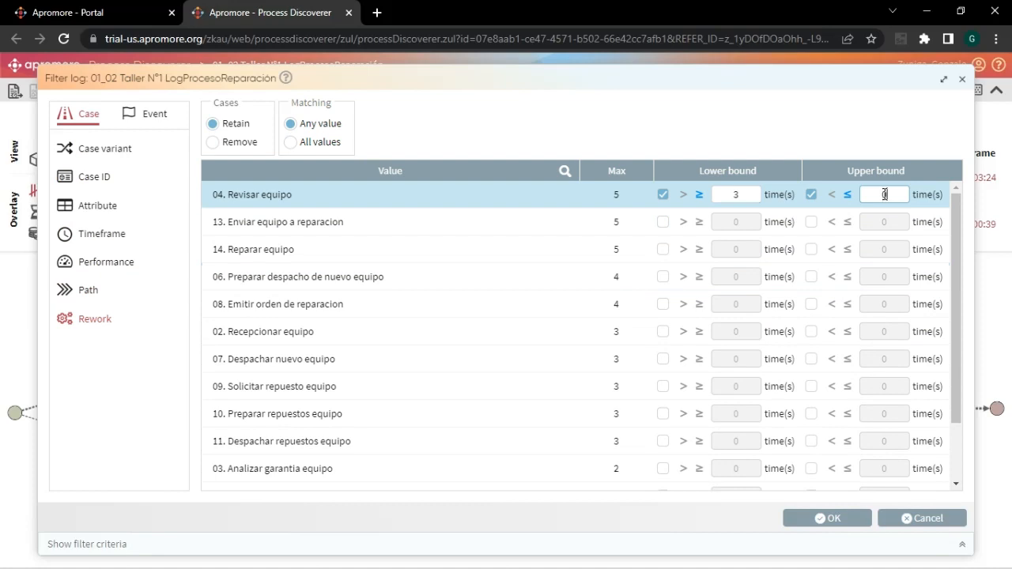
pyautogui.write('5')
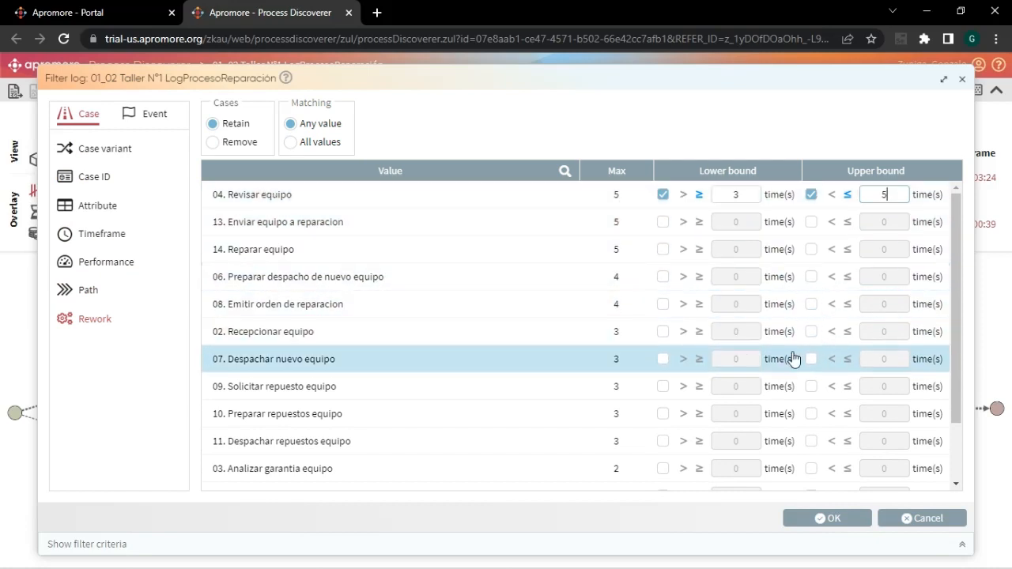
pyautogui.click(834, 519)
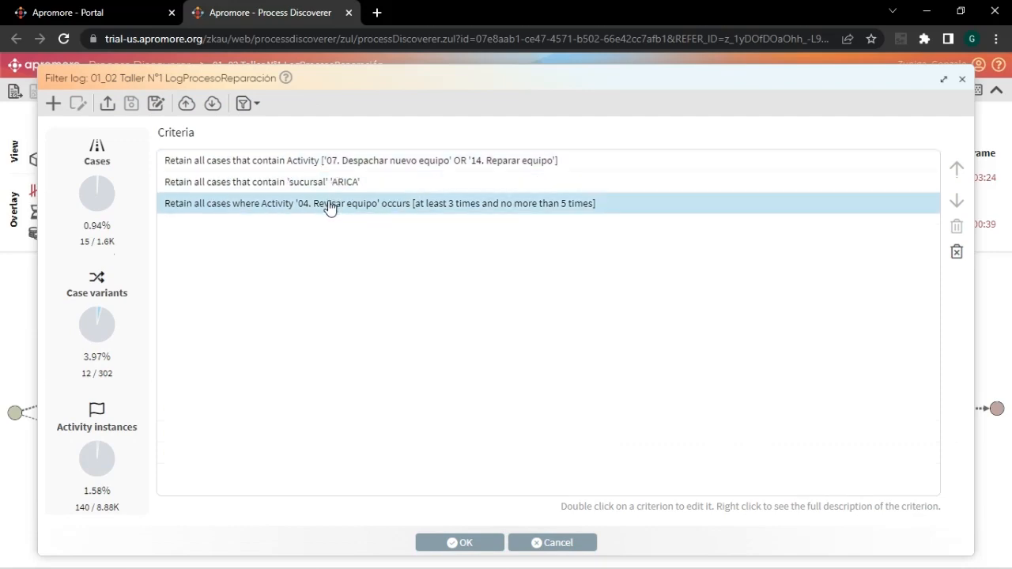
# - Start a new event criterion and view the Resource and Role attribute values and the event timeframe distribution
pyautogui.click(52, 106)
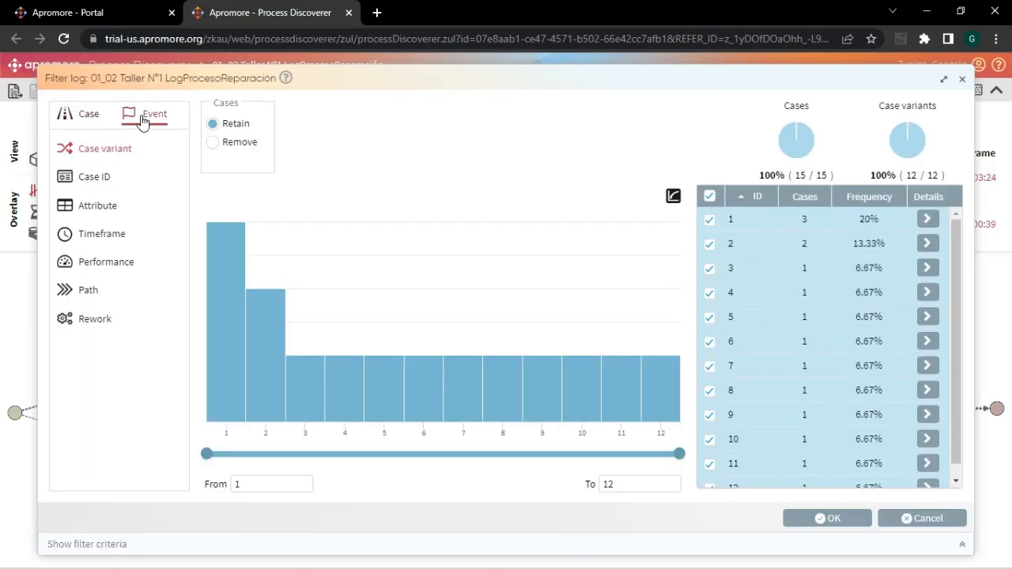
pyautogui.click(144, 120)
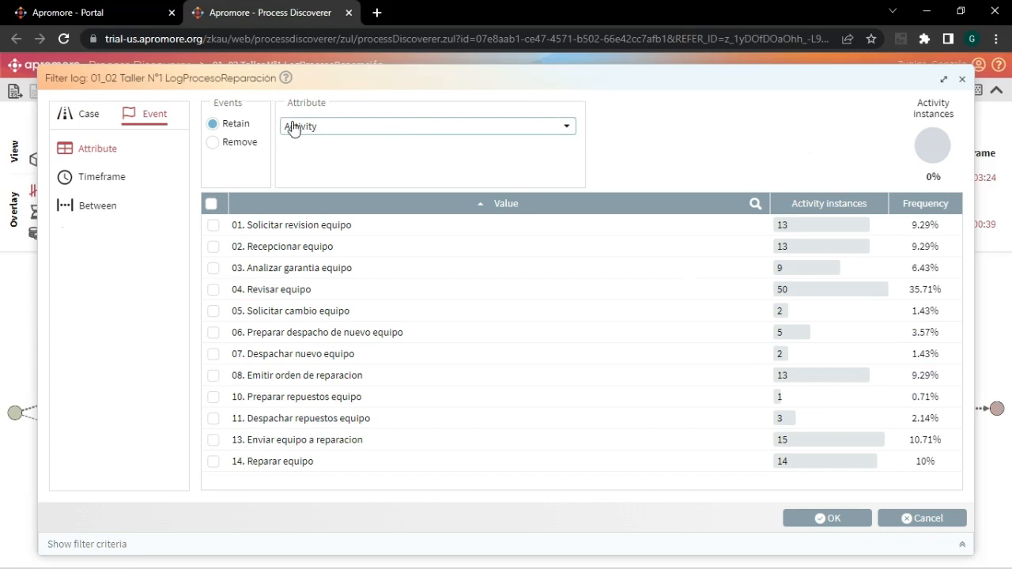
pyautogui.click(567, 128)
pyautogui.click(310, 160)
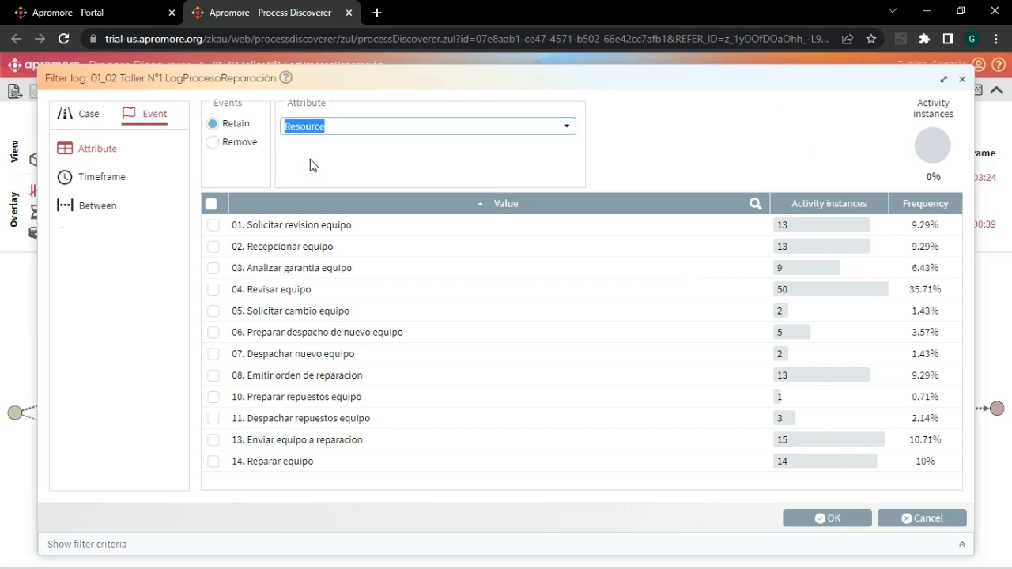
pyautogui.click(568, 129)
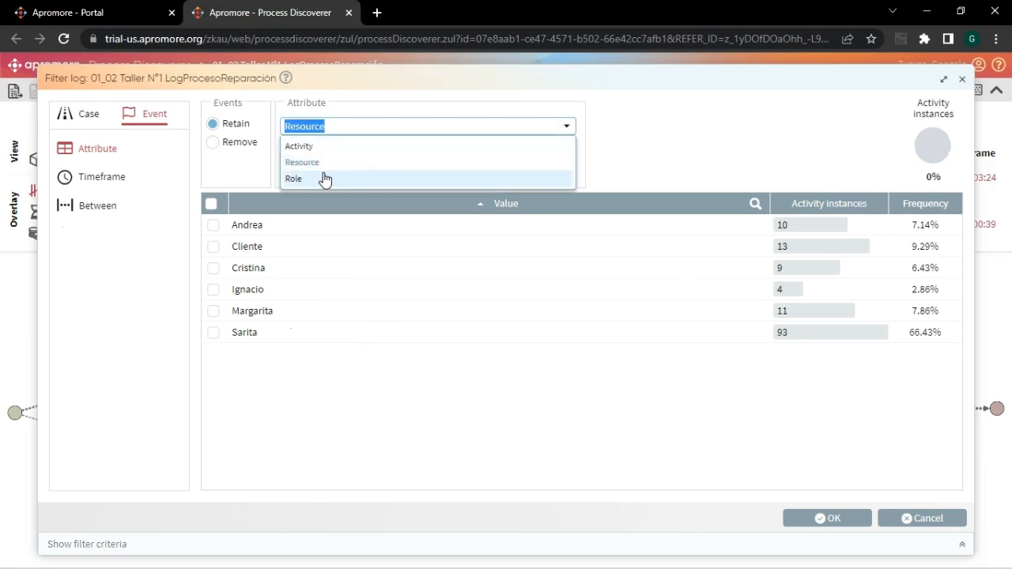
pyautogui.click(323, 179)
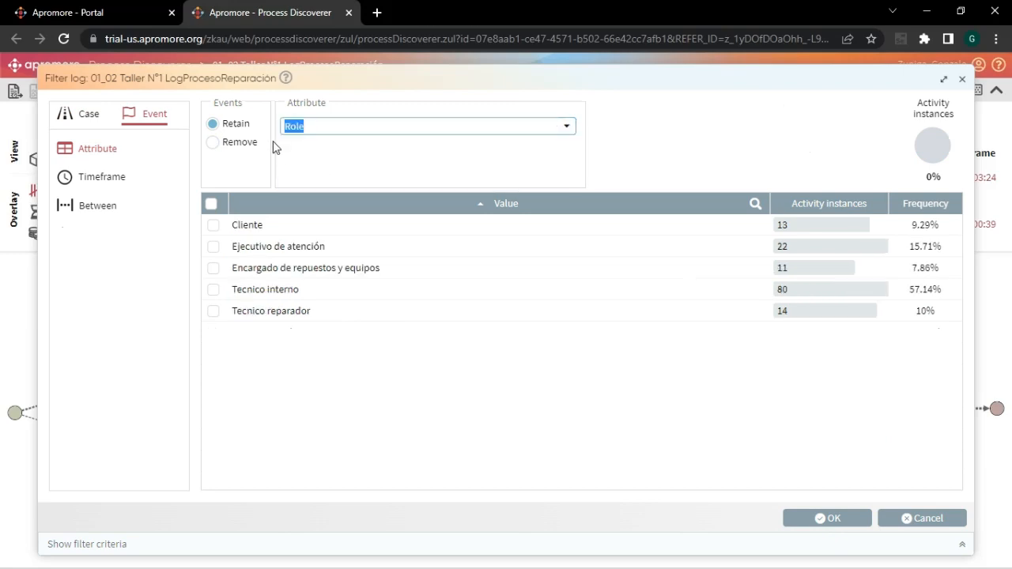
pyautogui.click(118, 178)
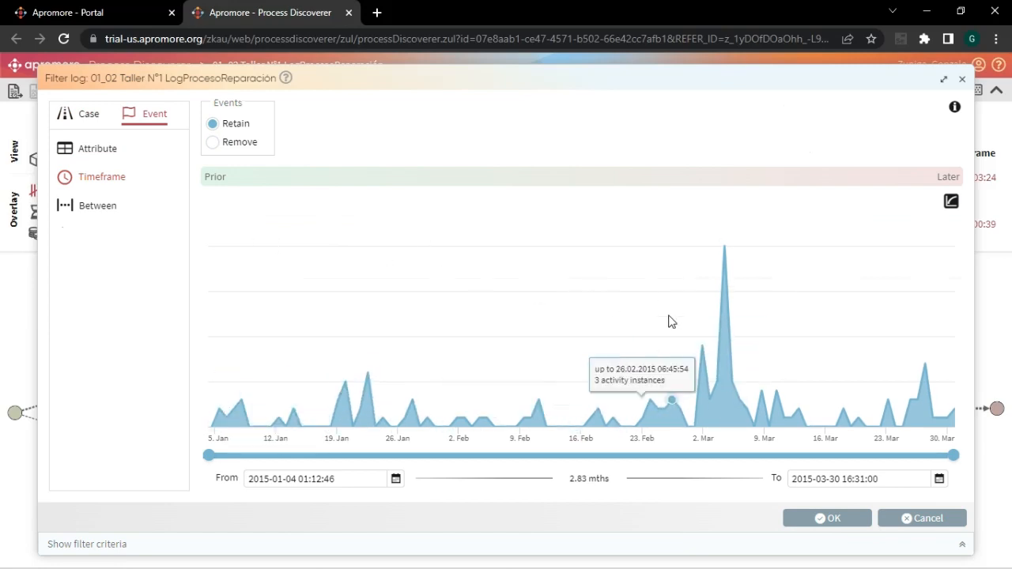
# - Add a between criterion retaining events from the first 04. Revisar equipo to the last 14. Reparar equipo, and apply the filter to the log
pyautogui.click(76, 208)
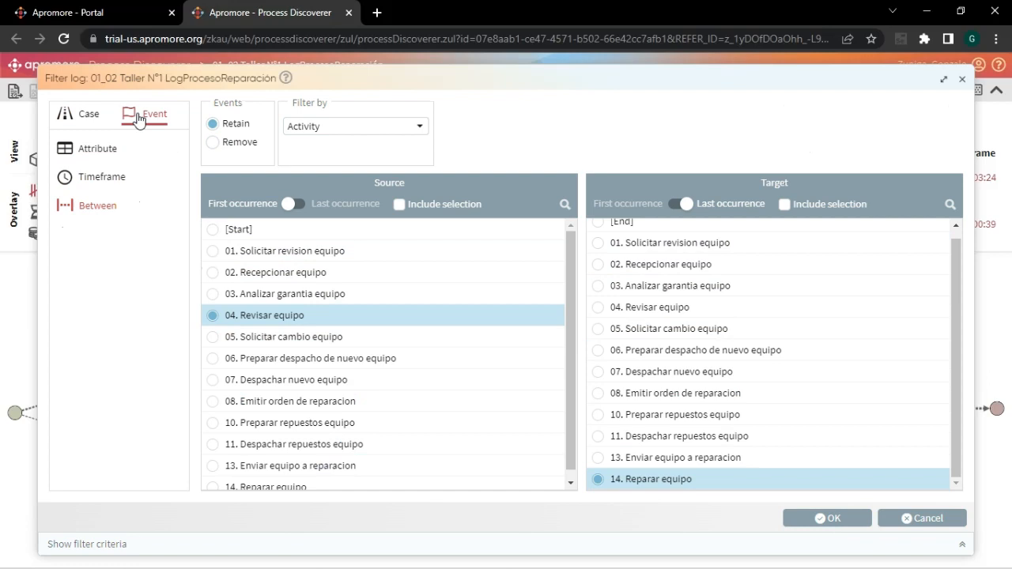
pyautogui.click(814, 518)
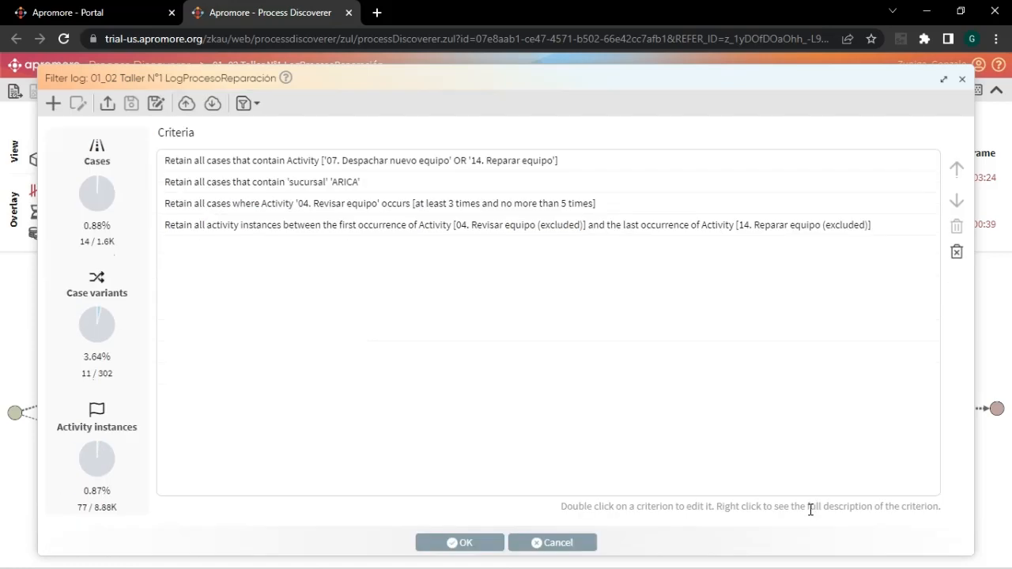
pyautogui.click(459, 546)
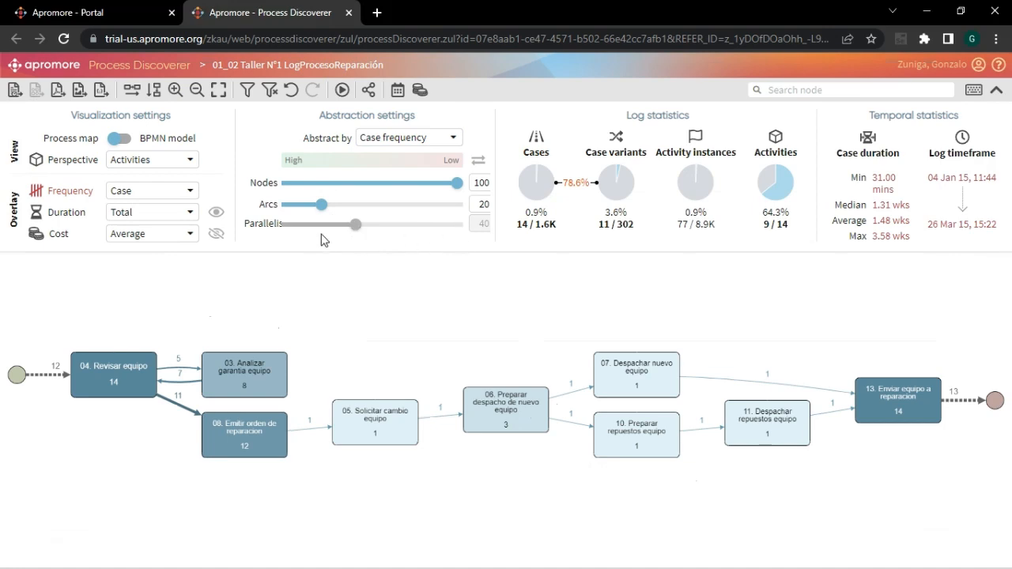
# - Switch the process map to the BPMN model and set the parallelism abstraction to 50 after trying 100
pyautogui.click(122, 140)
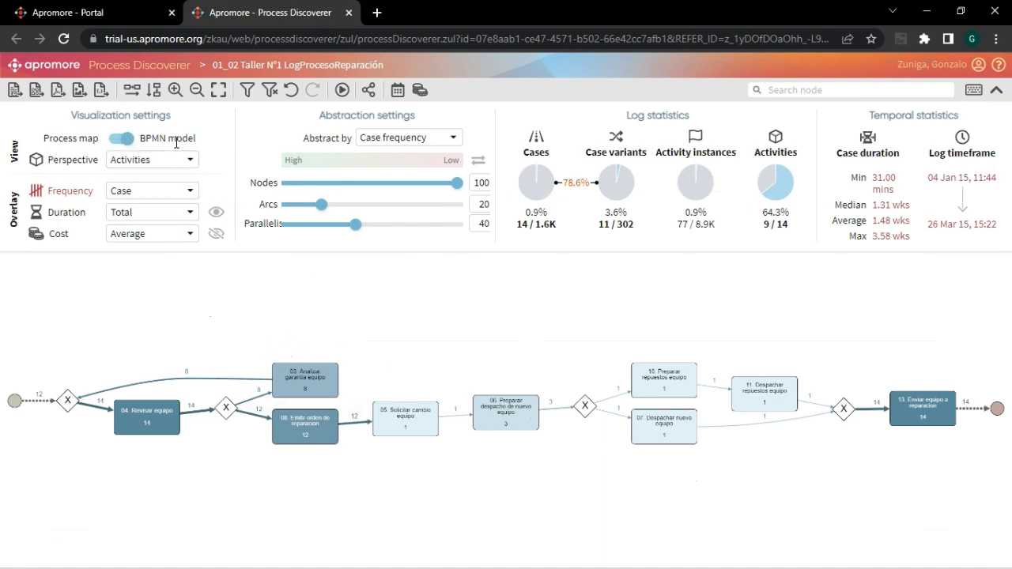
pyautogui.moveTo(357, 225); pyautogui.dragTo(466, 232)
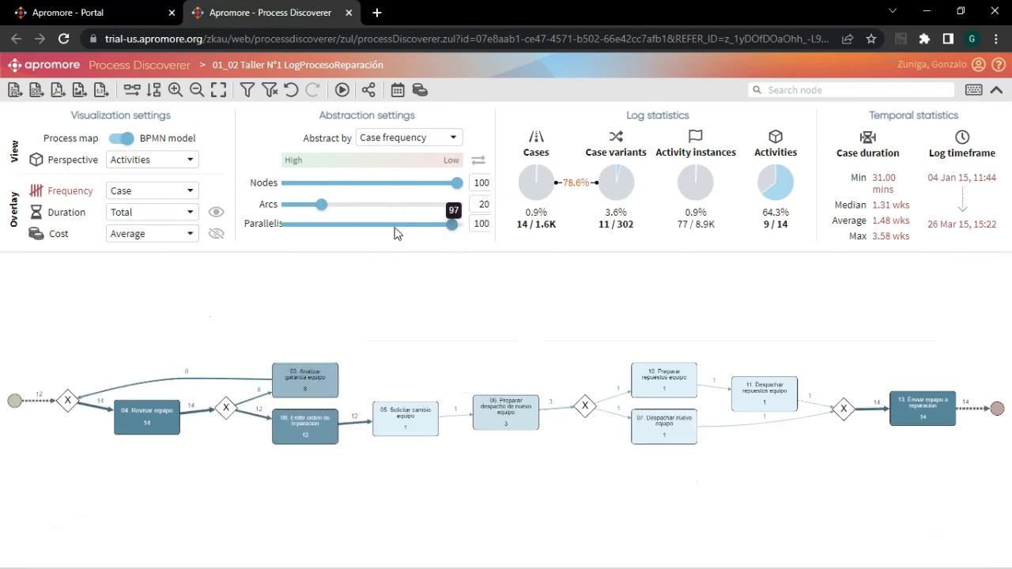
pyautogui.click(365, 227)
pyautogui.moveTo(365, 231); pyautogui.dragTo(470, 230)
pyautogui.moveTo(455, 227); pyautogui.dragTo(371, 231)
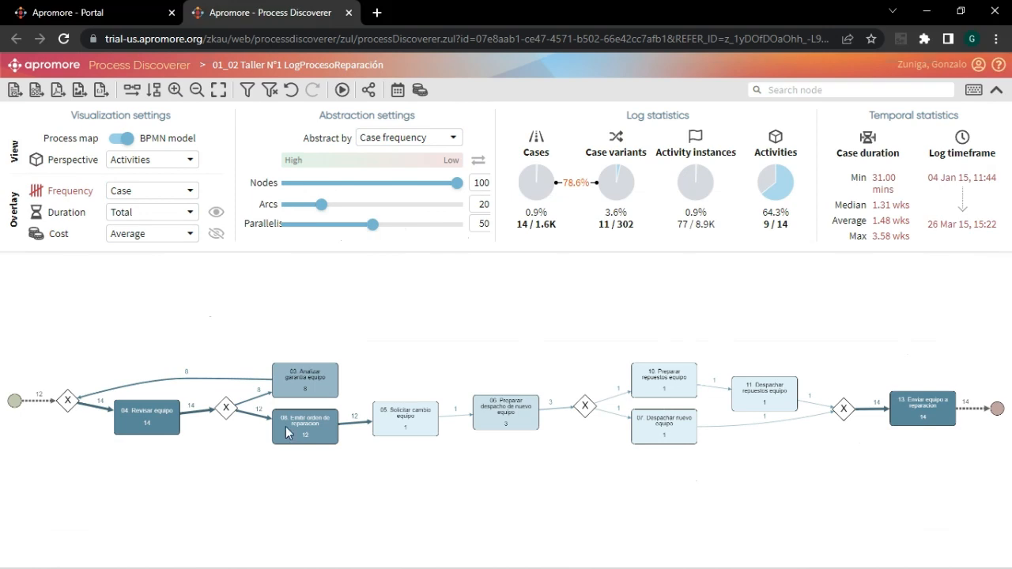
# - Save the current filter criteria as a new filter named Filtro1 and confirm the filter
pyautogui.click(248, 93)
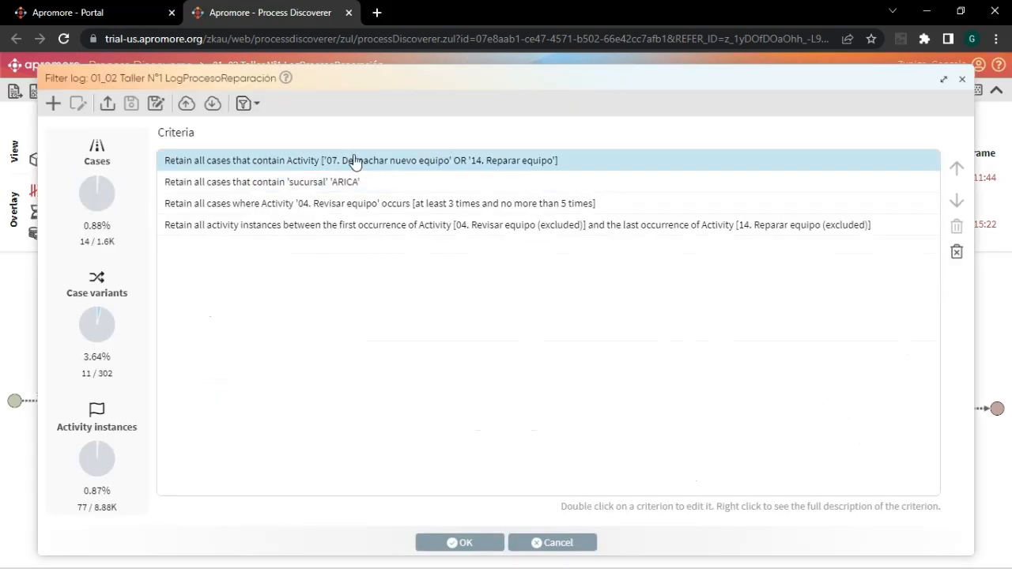
pyautogui.click(155, 104)
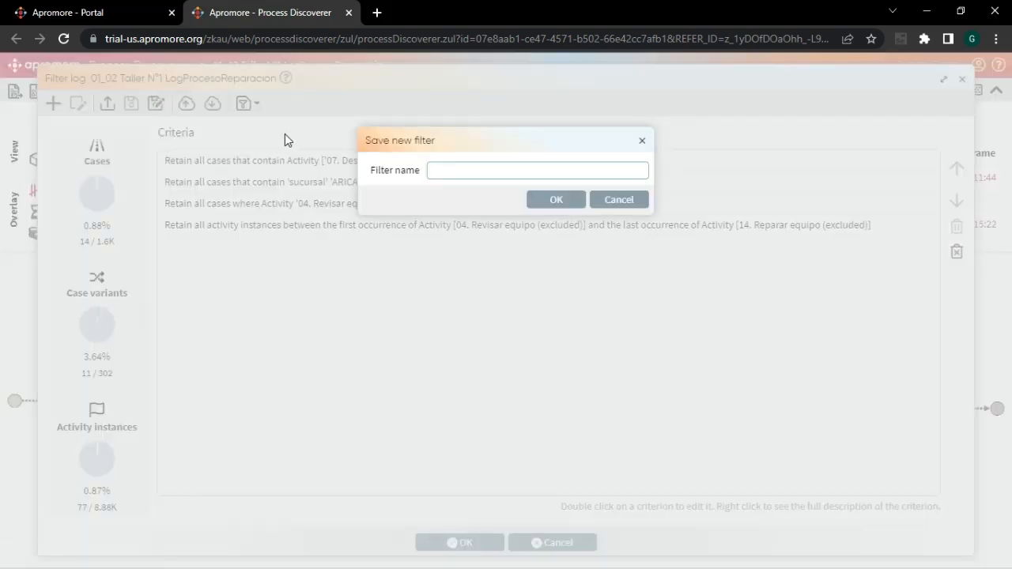
pyautogui.write('Filtro1')
pyautogui.click(557, 199)
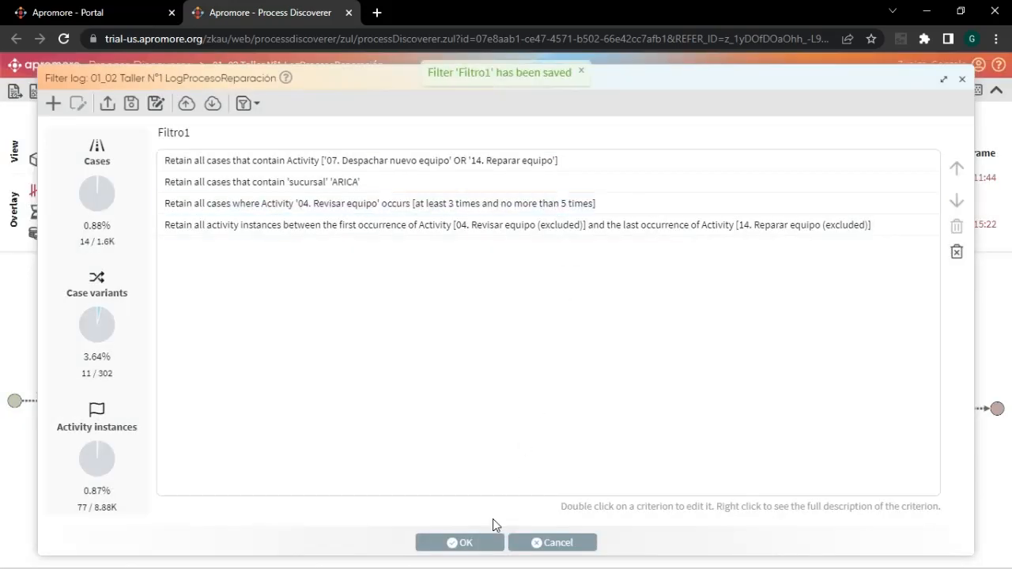
pyautogui.click(480, 544)
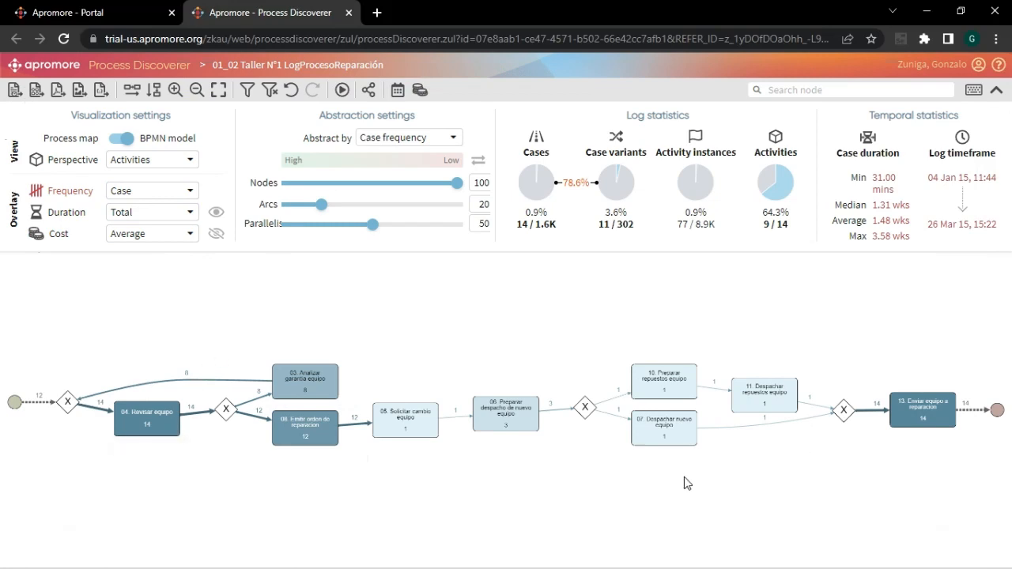
# - Compare the process map with the BPMN model, returning to the BPMN model
pyautogui.click(117, 139)
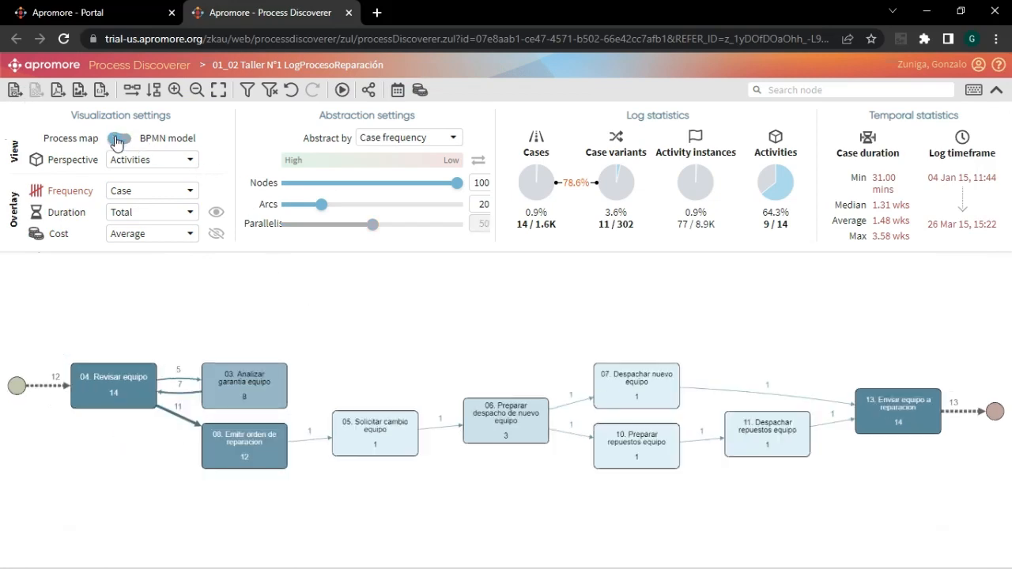
pyautogui.click(127, 141)
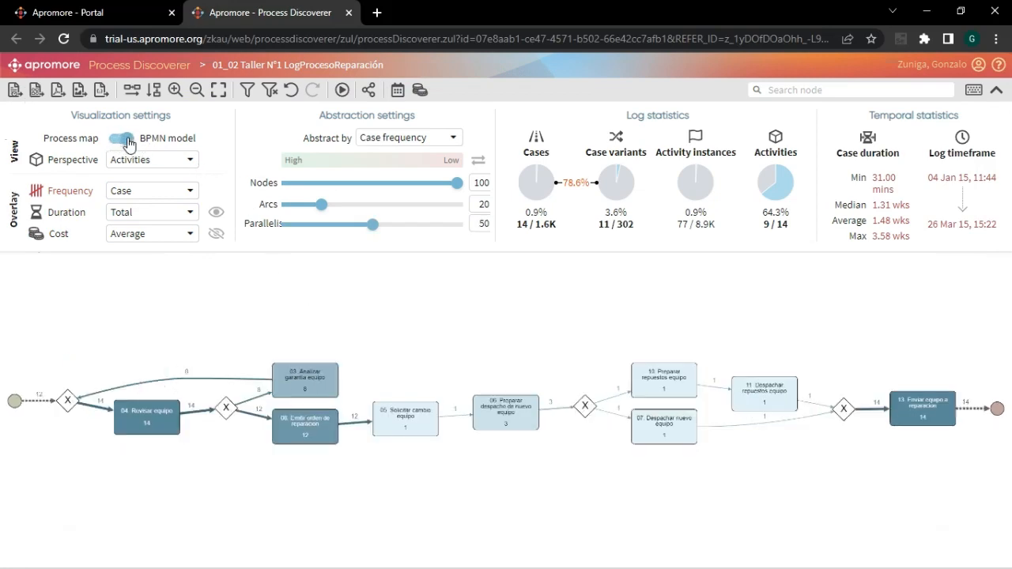